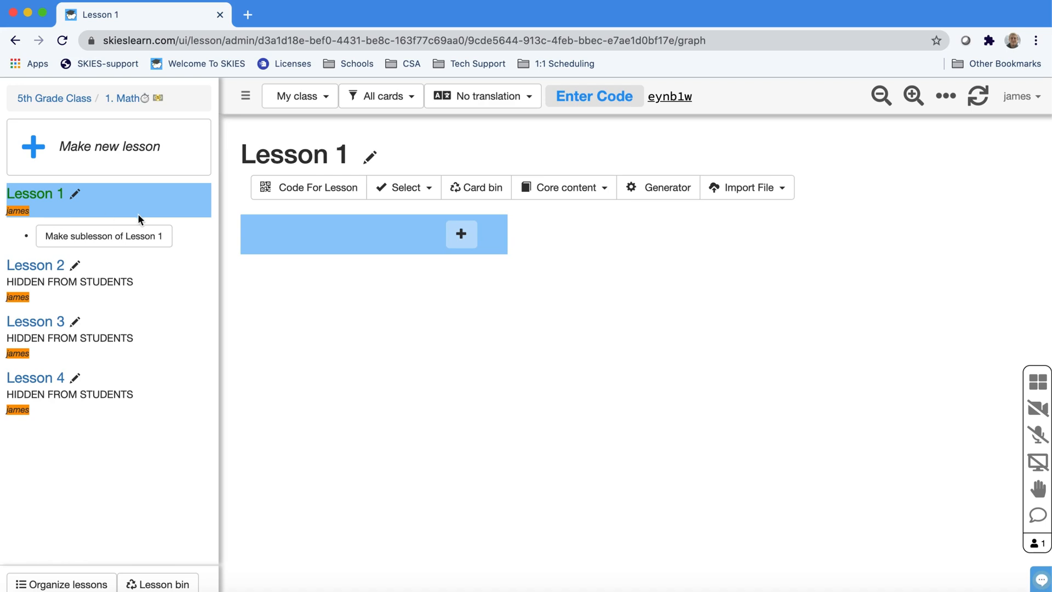
# Hide the lesson list and start a new Quick Response quiz card in the empty Math Lesson 1.
pyautogui.click(246, 99)
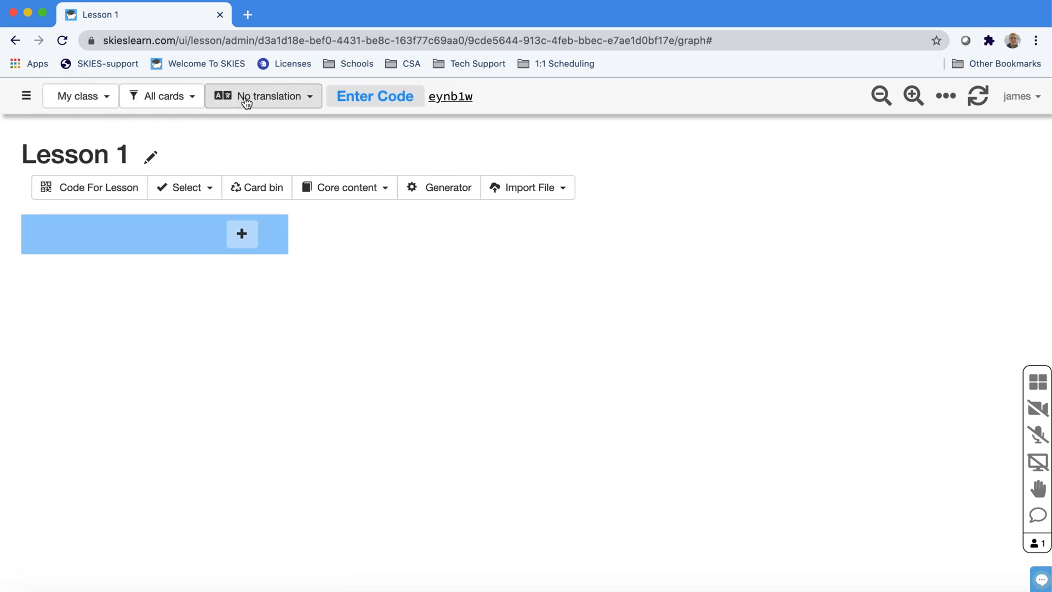
pyautogui.click(251, 246)
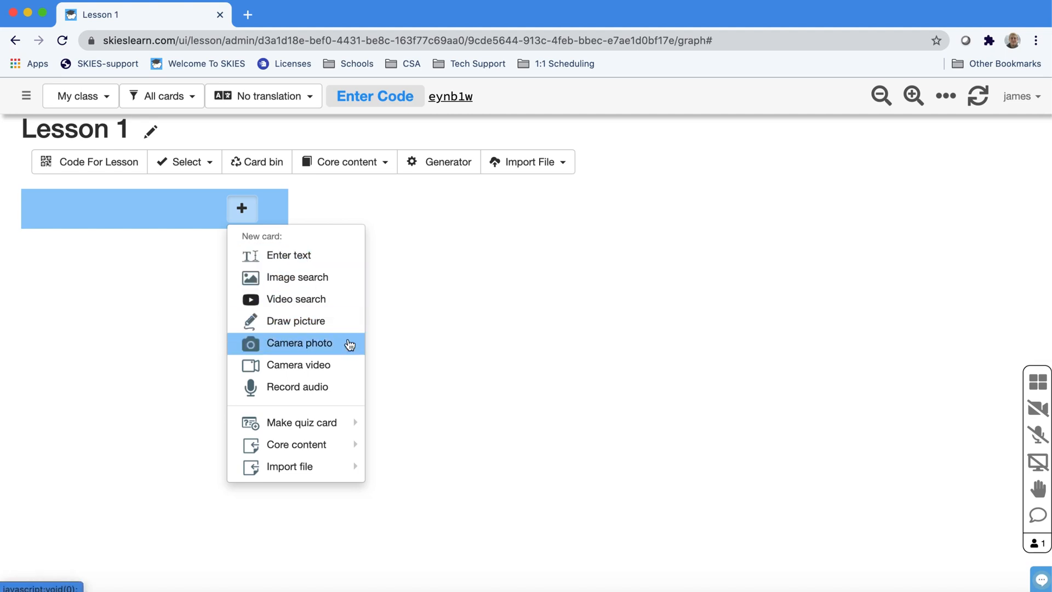
pyautogui.moveTo(350, 427)
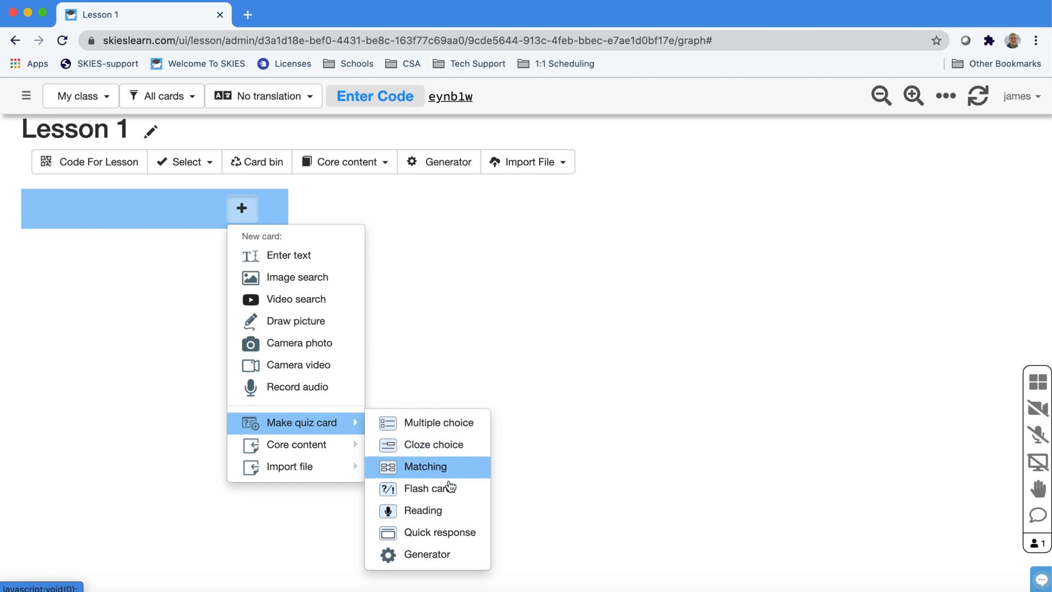
pyautogui.click(452, 536)
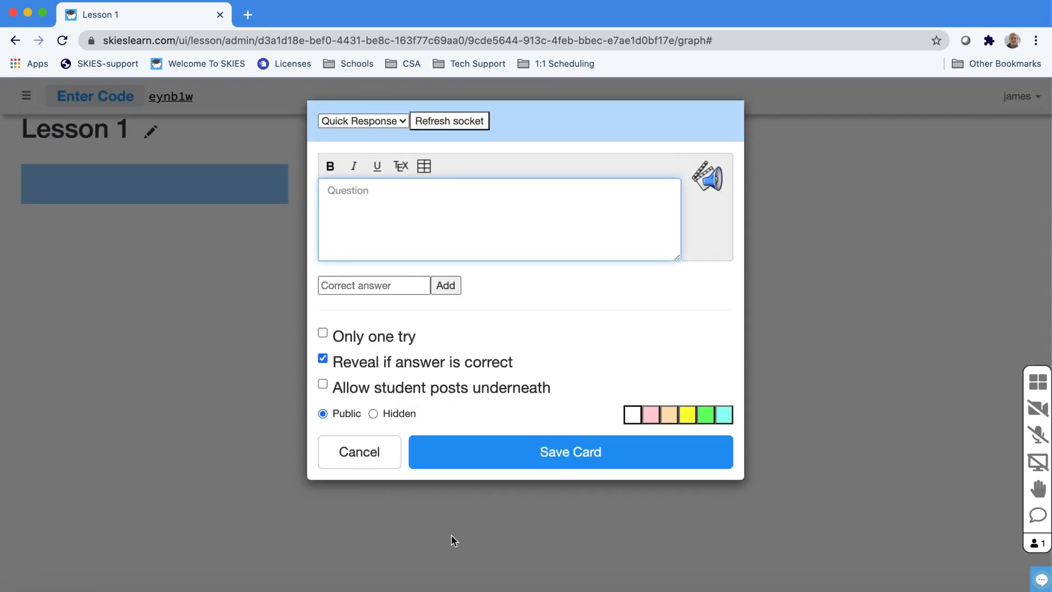
# Enter the question "3 + y = 8" with 5 as an accepted response, leave Only one try off, and save the card.
pyautogui.write('3 + y')
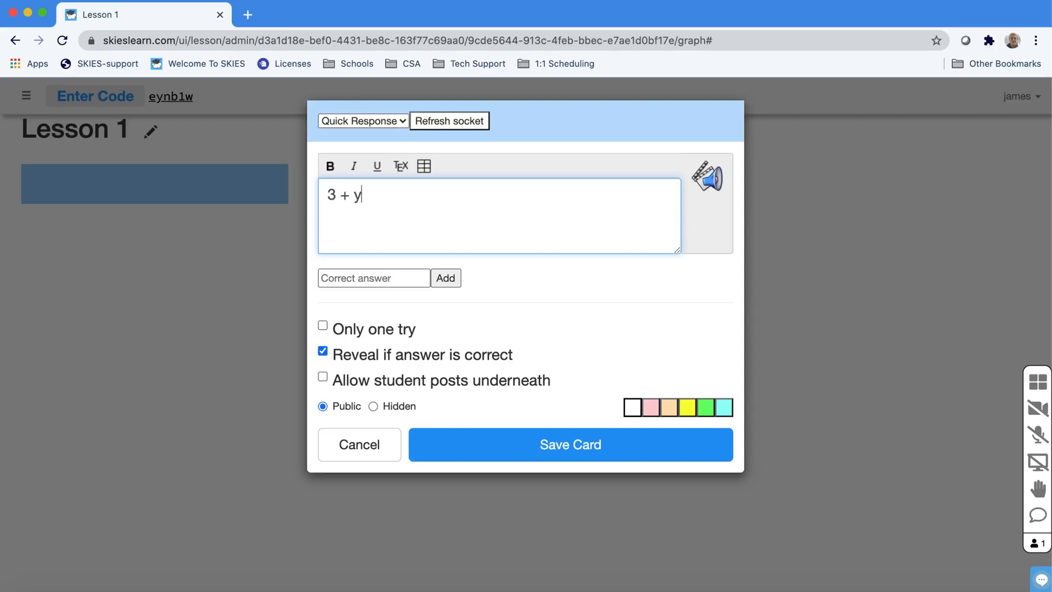
pyautogui.write(' = 8')
pyautogui.click(388, 274)
pyautogui.write('5')
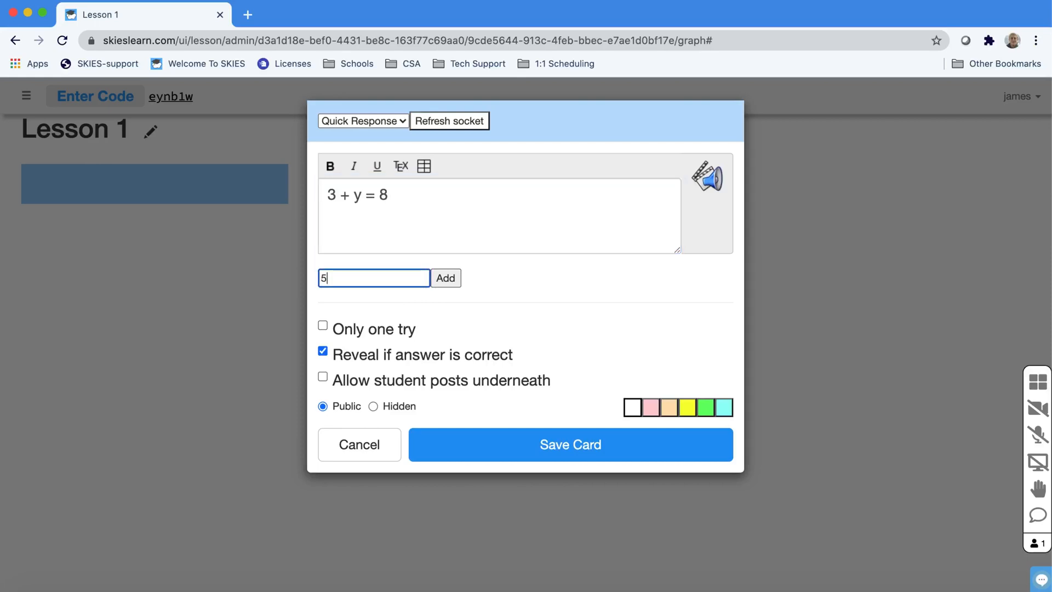
pyautogui.click(458, 283)
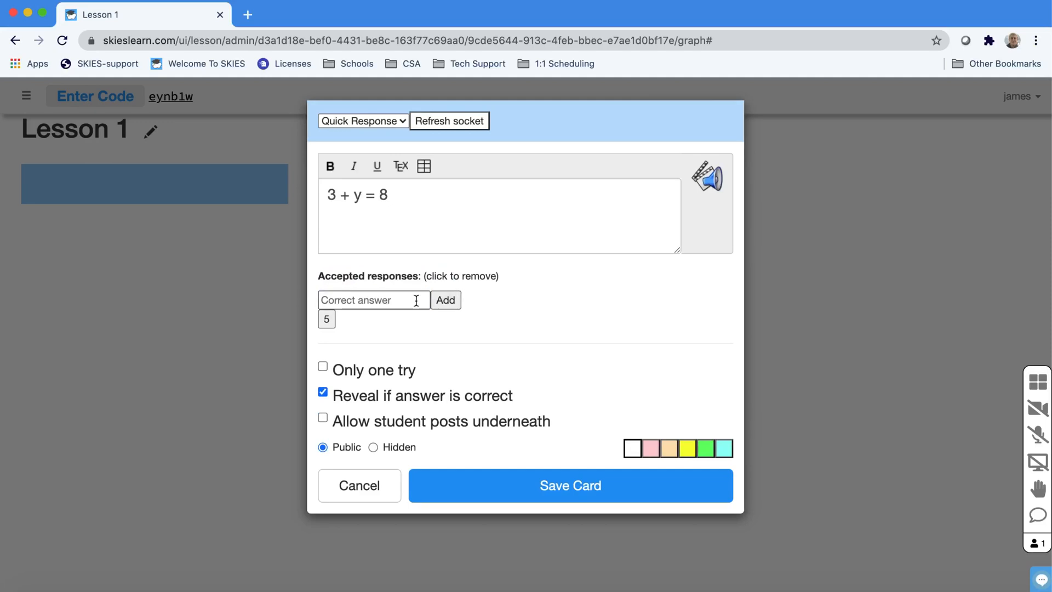
pyautogui.click(323, 368)
pyautogui.click(322, 368)
pyautogui.click(451, 486)
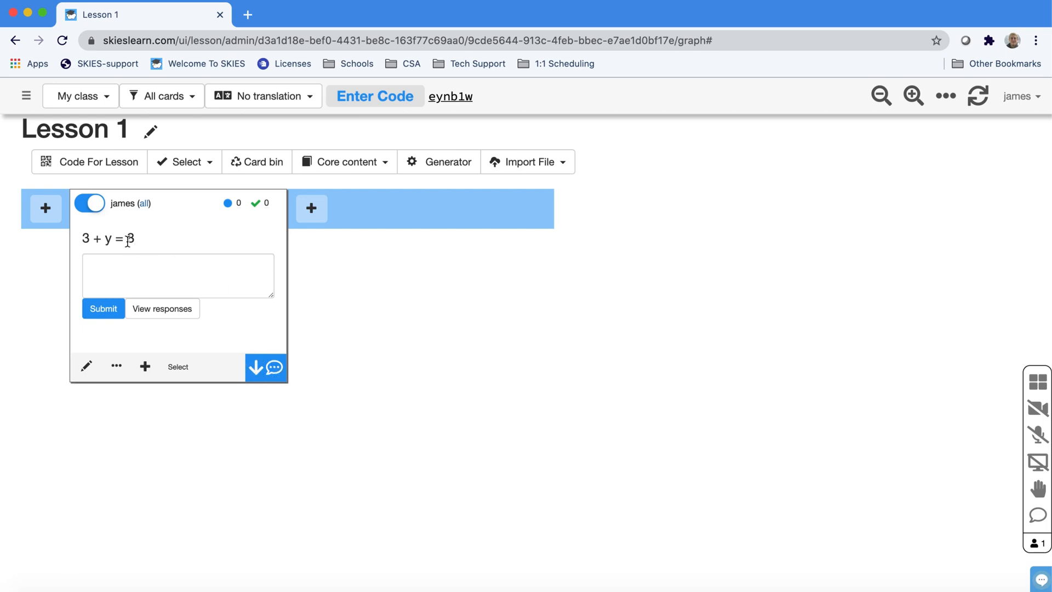
# Answer the "3 + y = 8" card with 5 and submit the response.
pyautogui.click(105, 266)
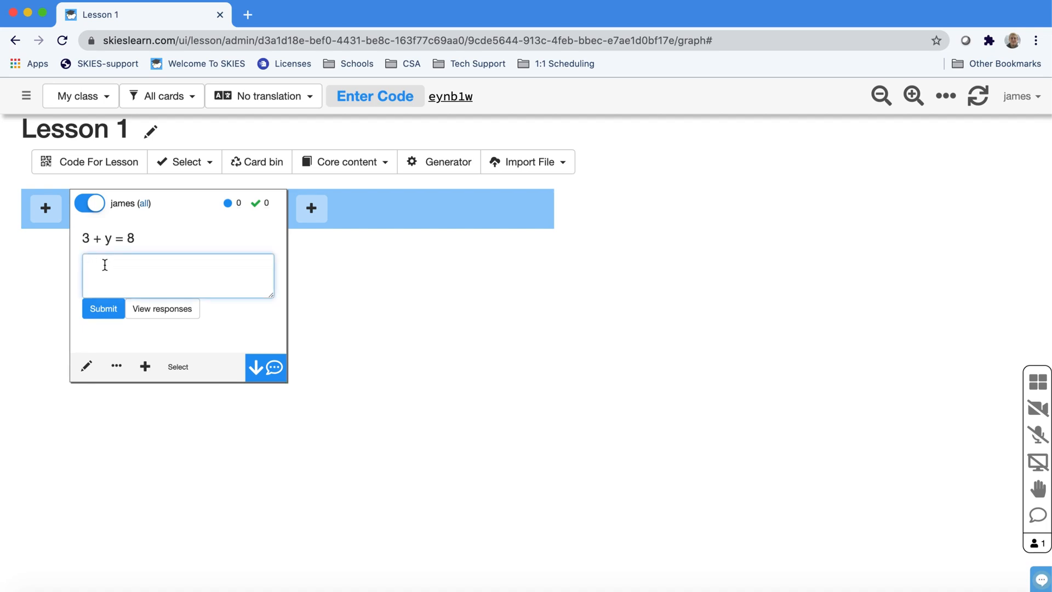
pyautogui.write('5')
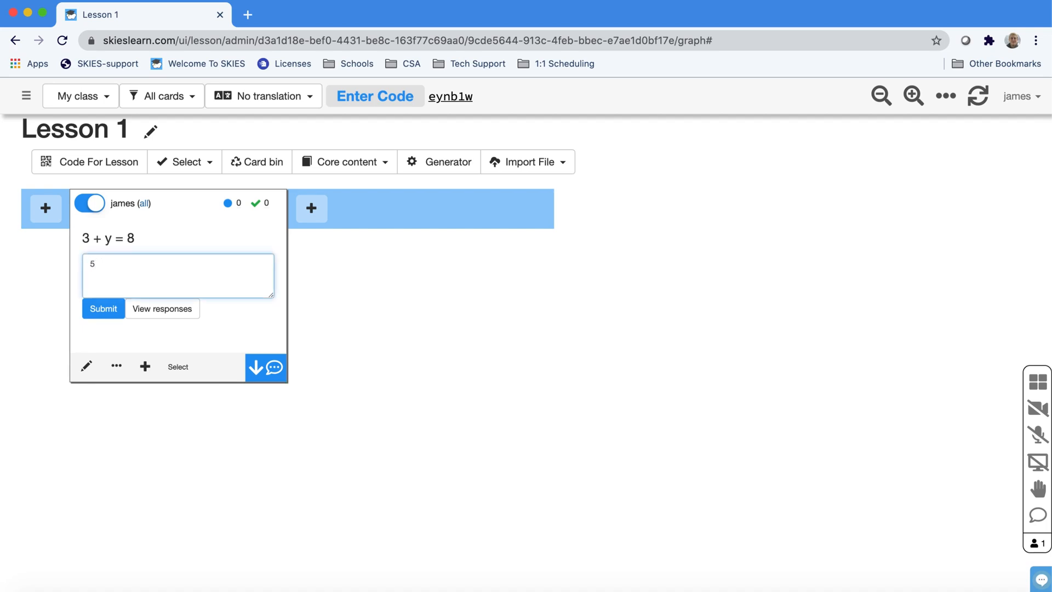
pyautogui.click(103, 308)
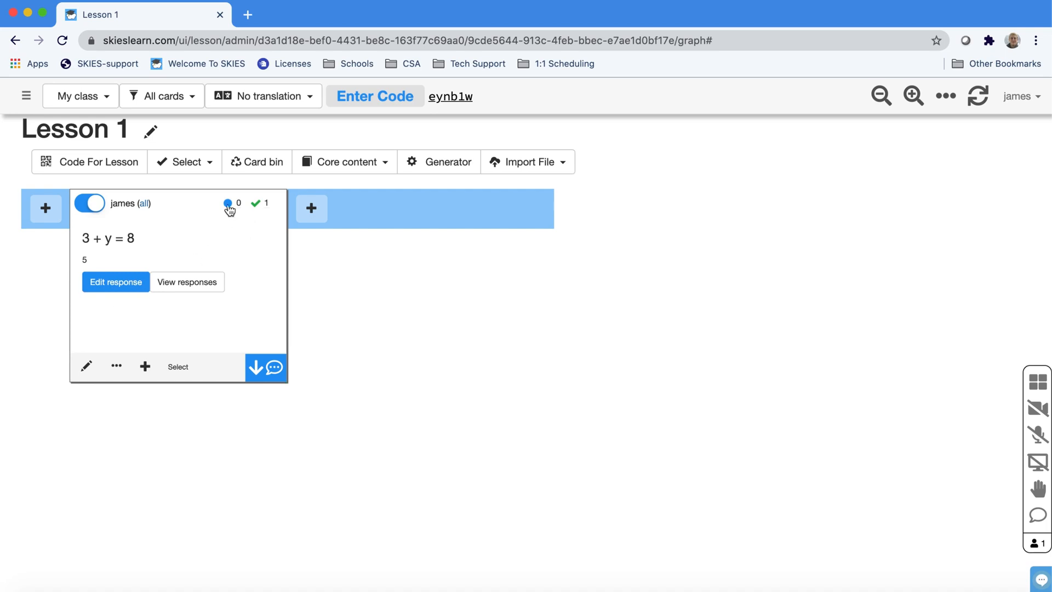
# Examine the card's student responses, including the breakdown by individual and the first, all and last response views.
pyautogui.click(249, 206)
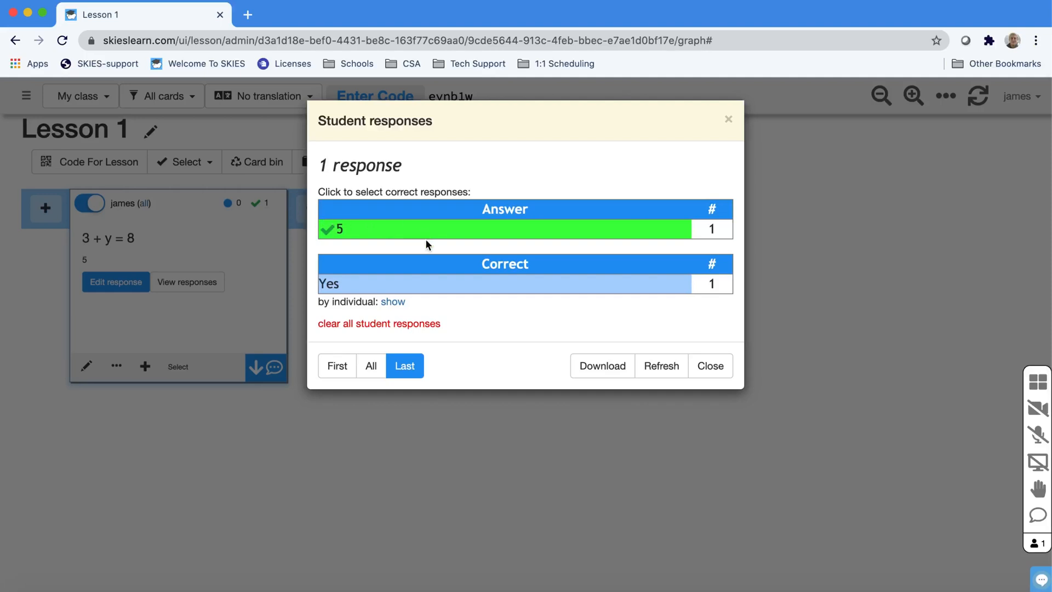
pyautogui.click(712, 367)
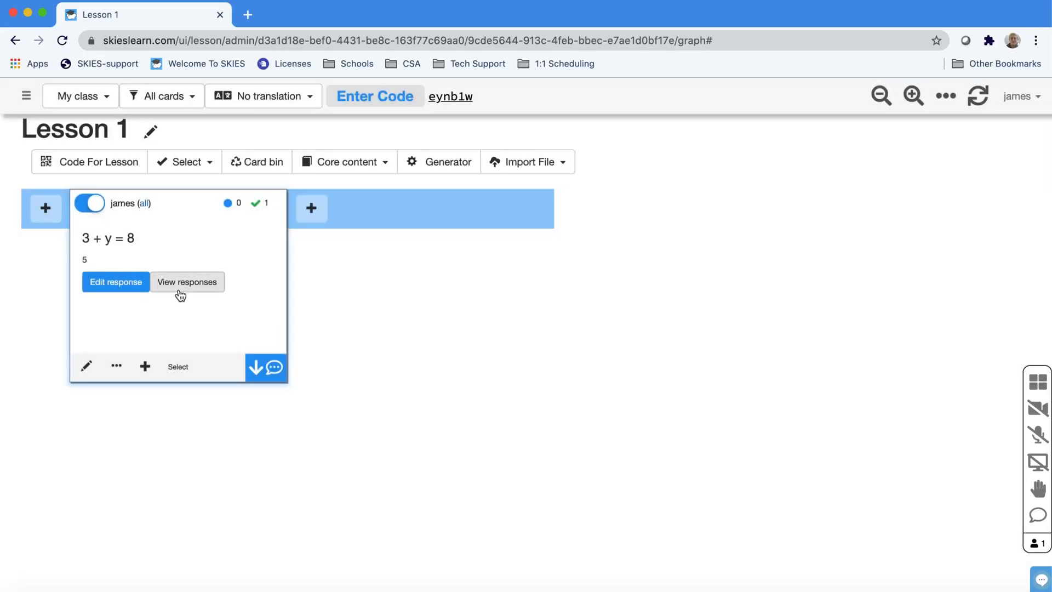
pyautogui.click(179, 291)
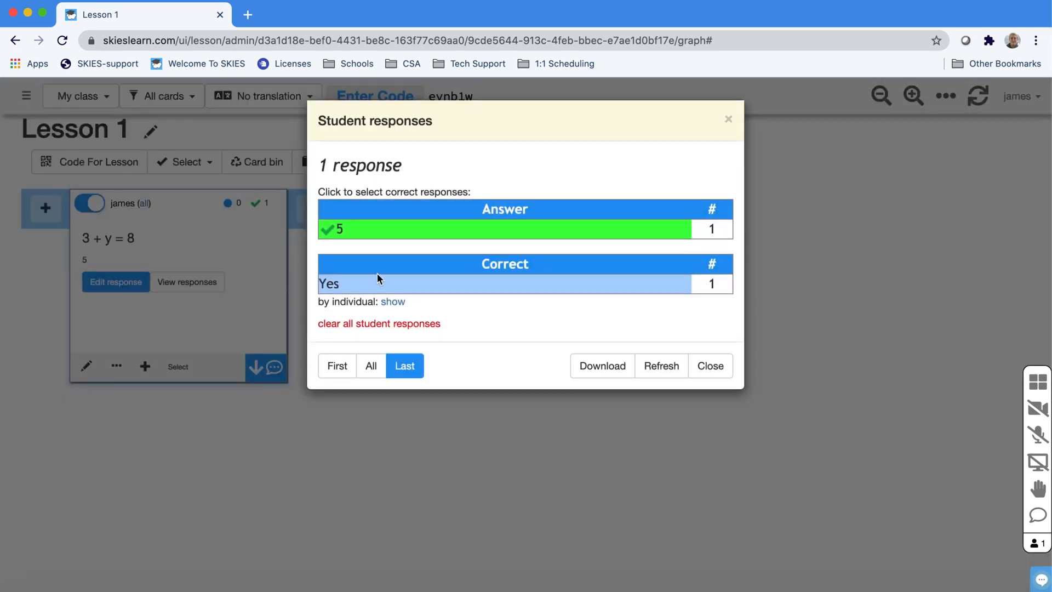
pyautogui.click(399, 306)
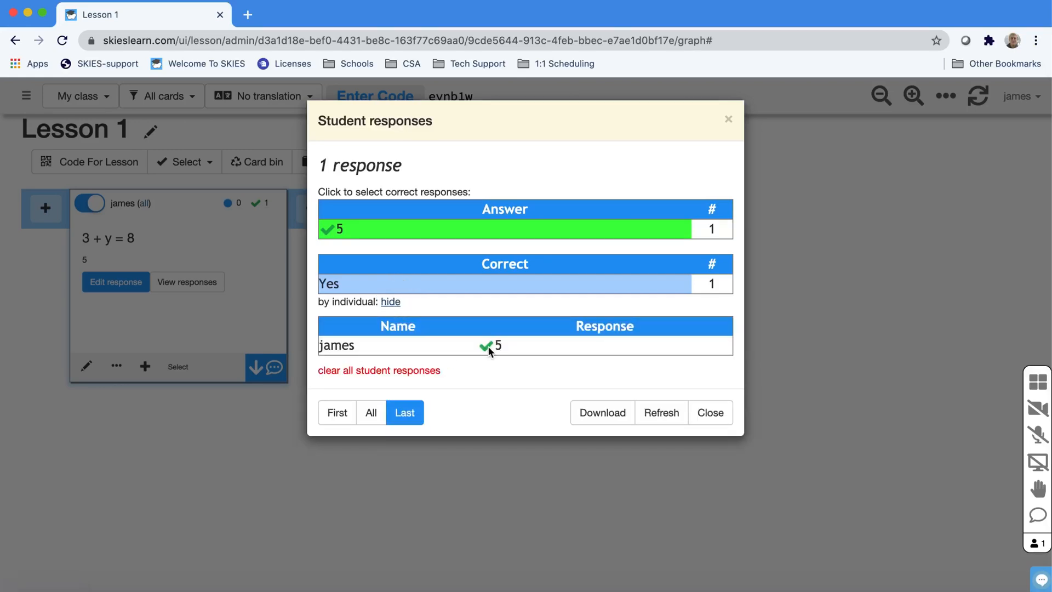
pyautogui.click(355, 228)
pyautogui.click(355, 228)
pyautogui.click(342, 419)
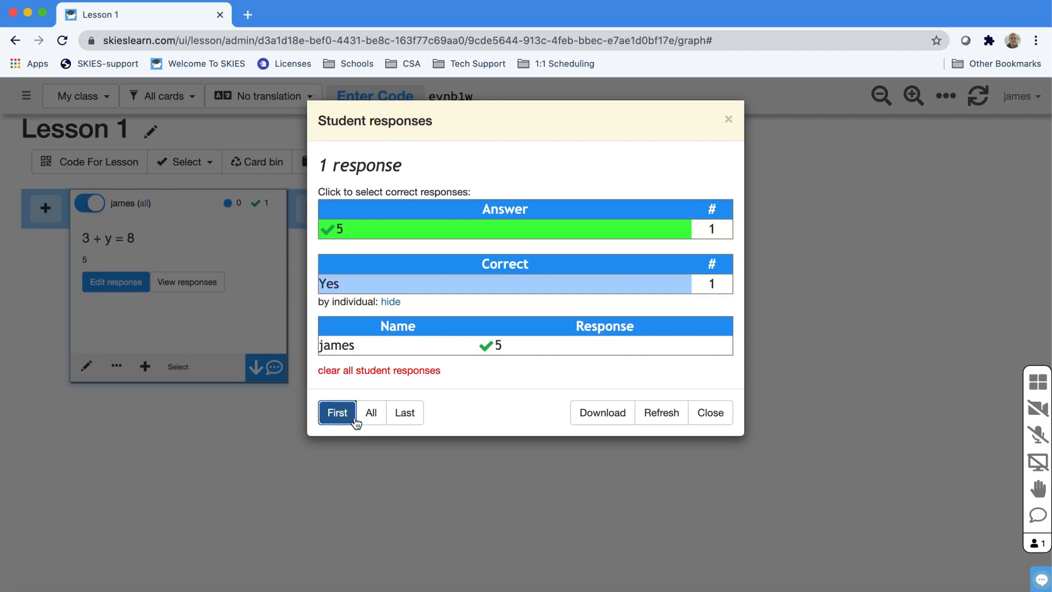
pyautogui.click(373, 415)
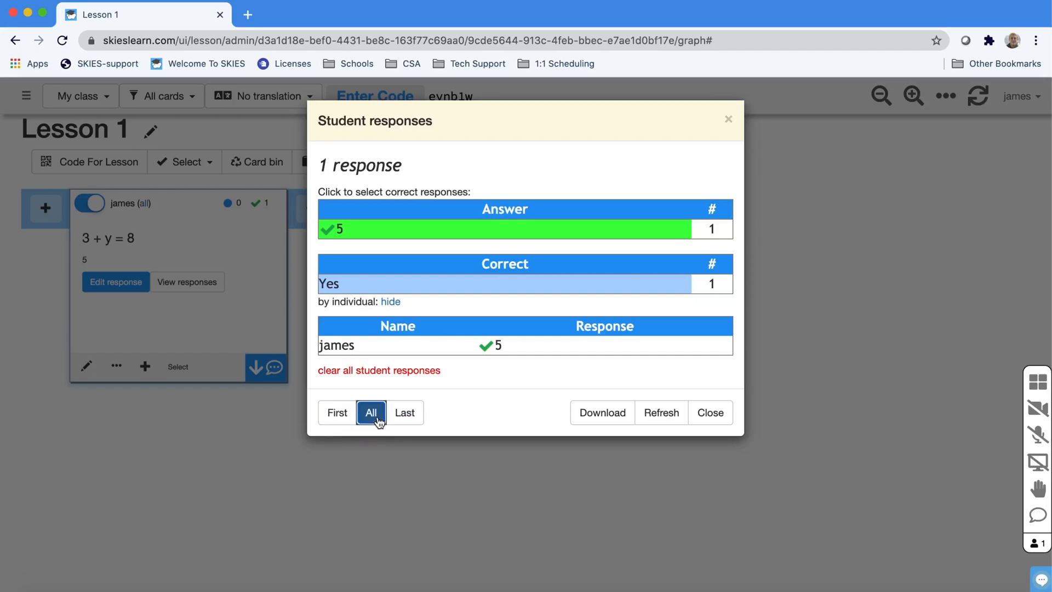
pyautogui.click(405, 416)
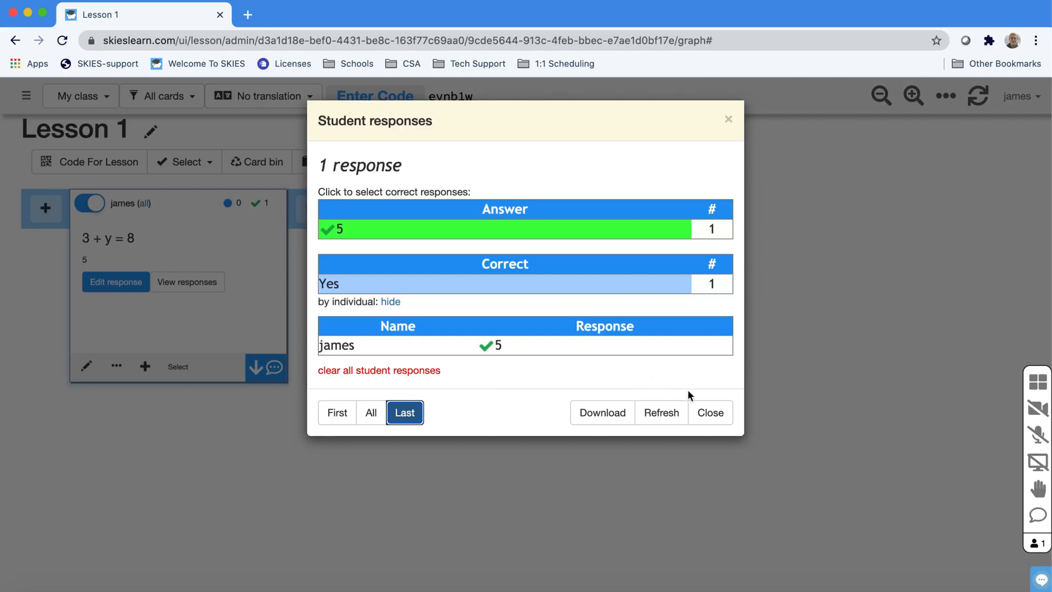
pyautogui.click(721, 416)
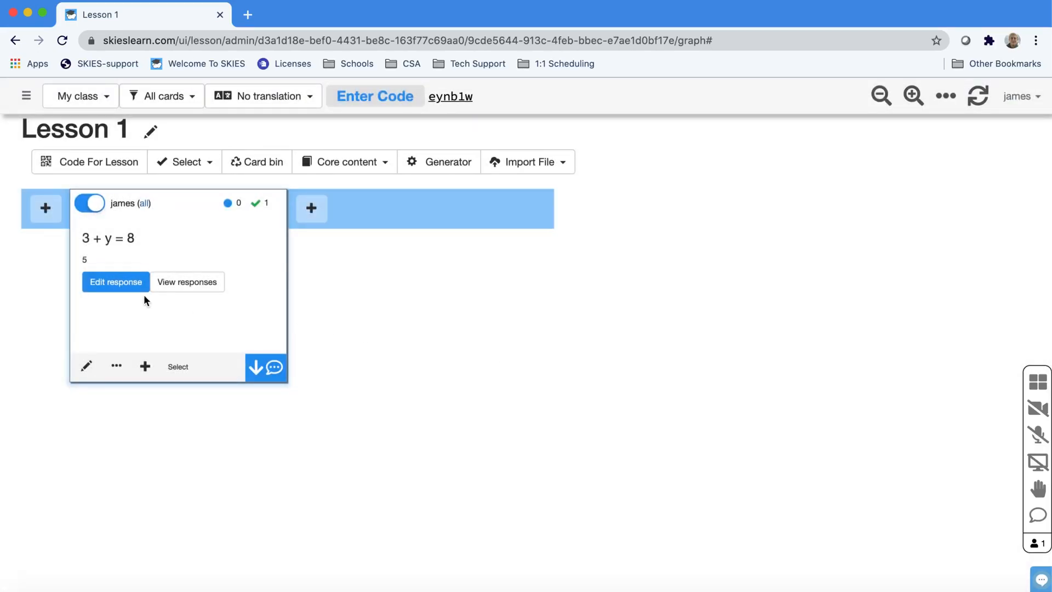
# Change the submitted response on the card to "y=5" and resubmit it.
pyautogui.click(119, 282)
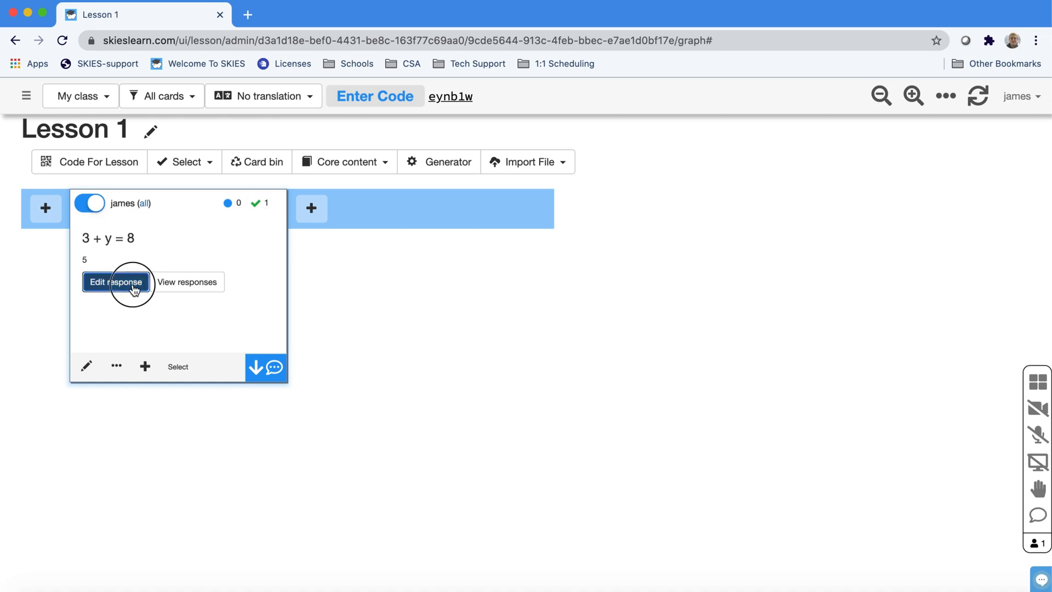
pyautogui.click(129, 265)
pyautogui.press('BackSpace')
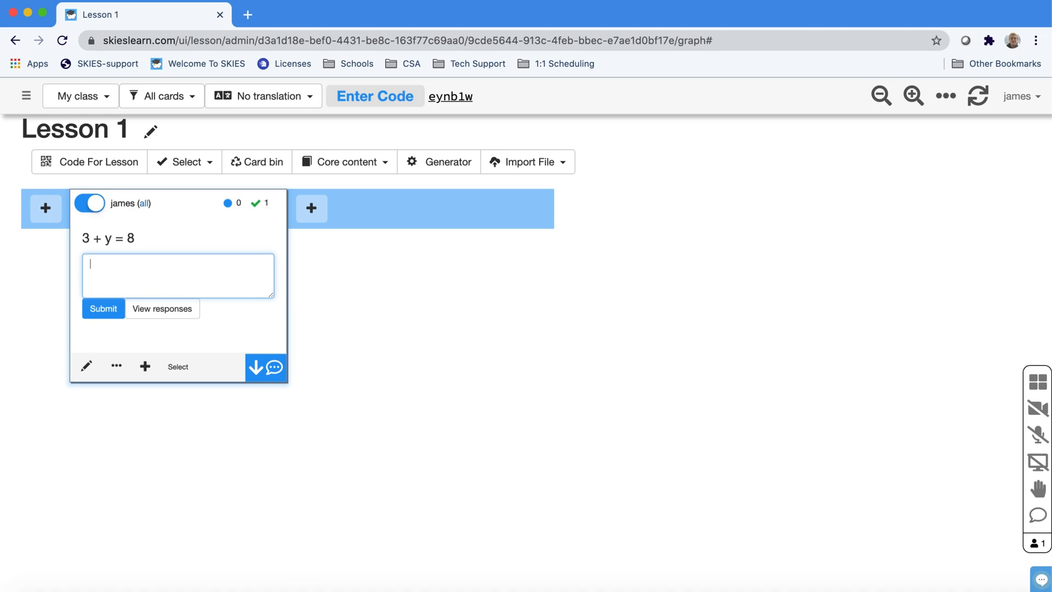
pyautogui.write('y=5')
pyautogui.click(103, 308)
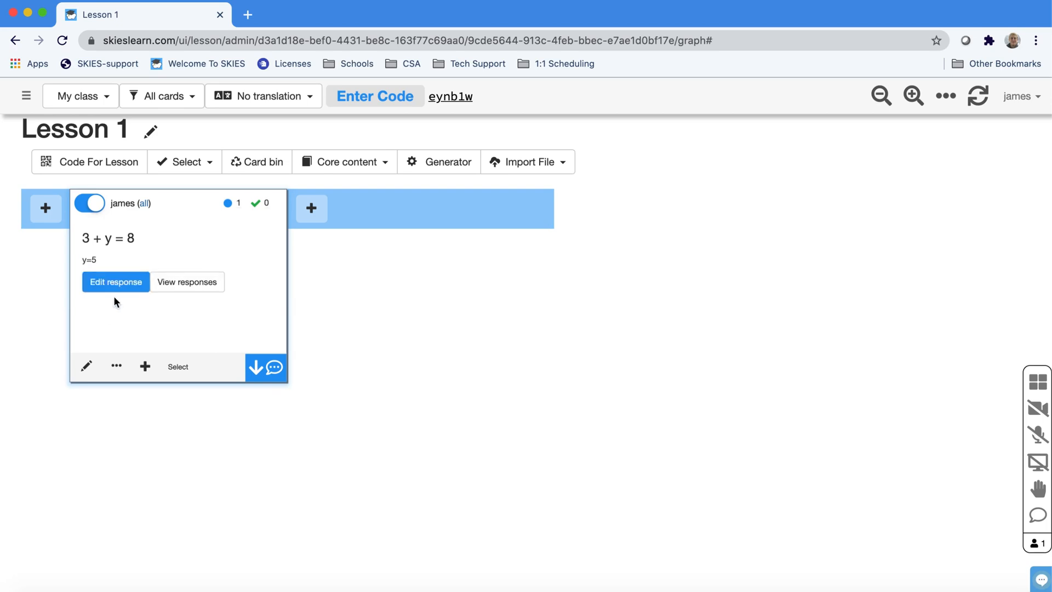
# Mark the student response "y=5" as correct, check the accepted responses in the card's editor, and save the card.
pyautogui.click(258, 213)
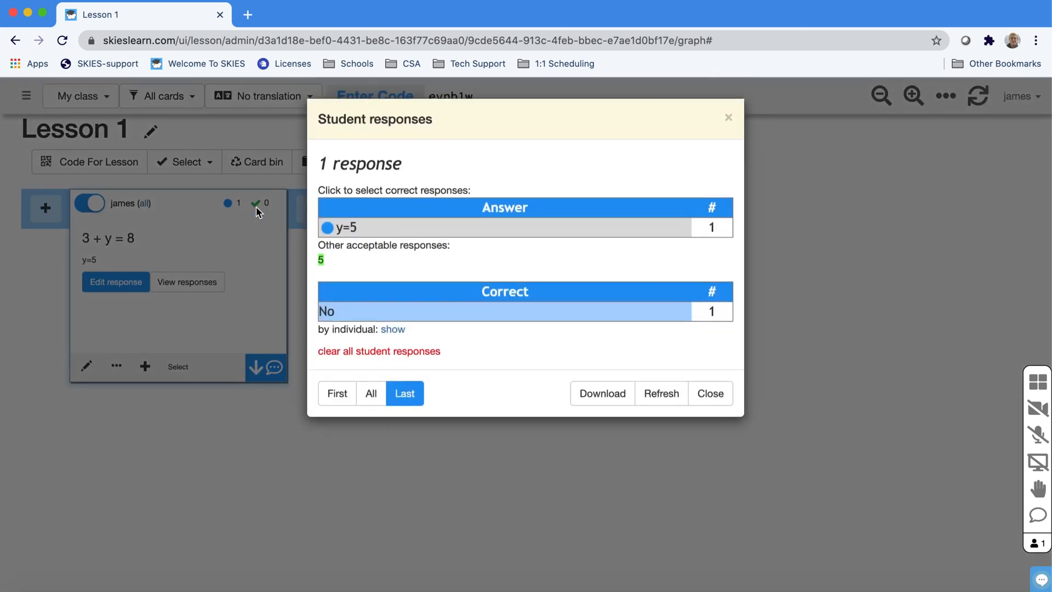
pyautogui.click(327, 229)
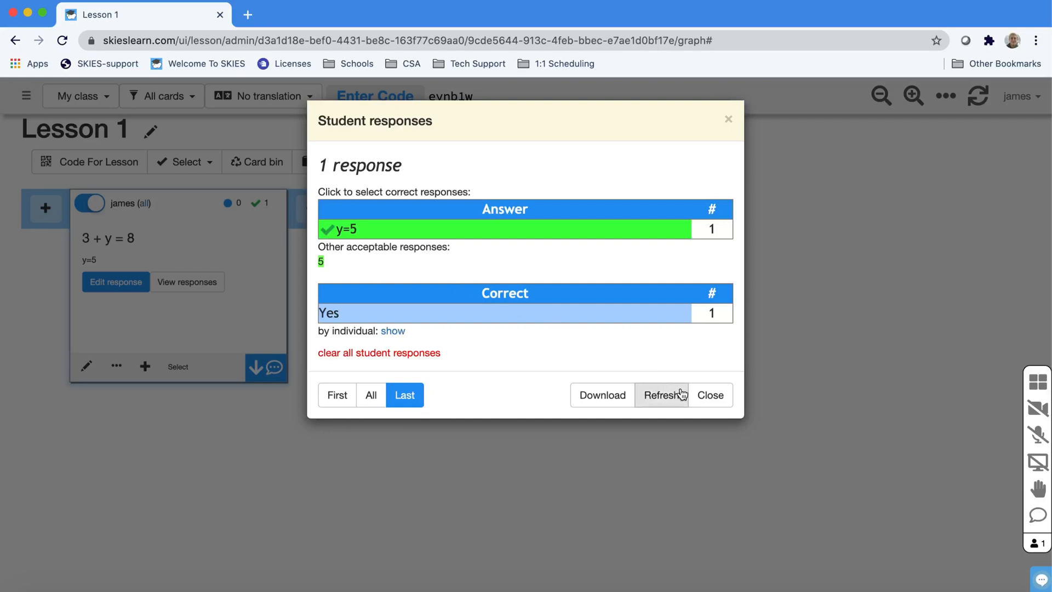
pyautogui.click(711, 395)
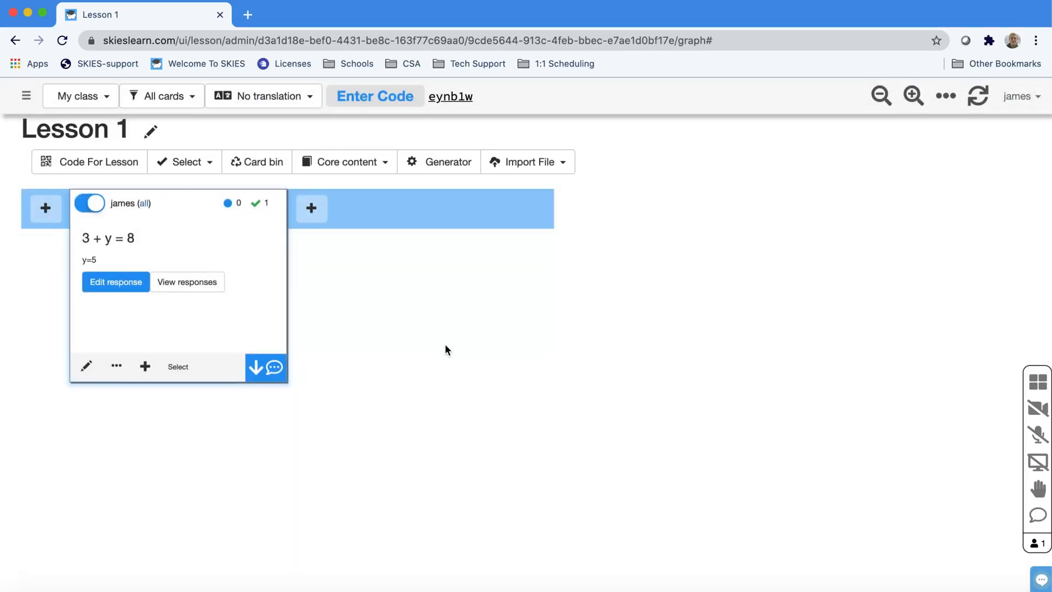
pyautogui.click(86, 366)
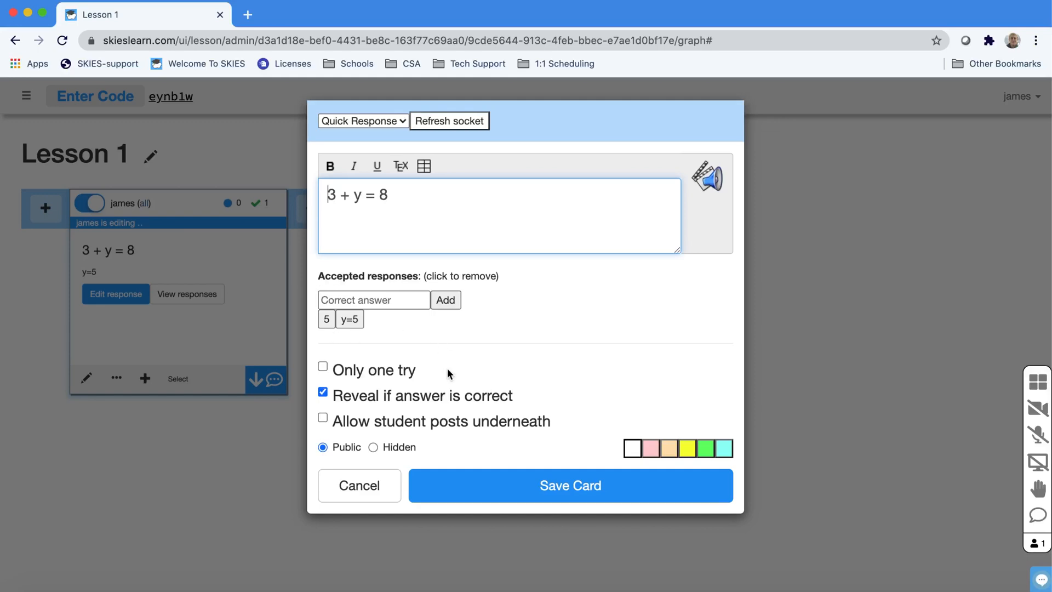
pyautogui.click(493, 497)
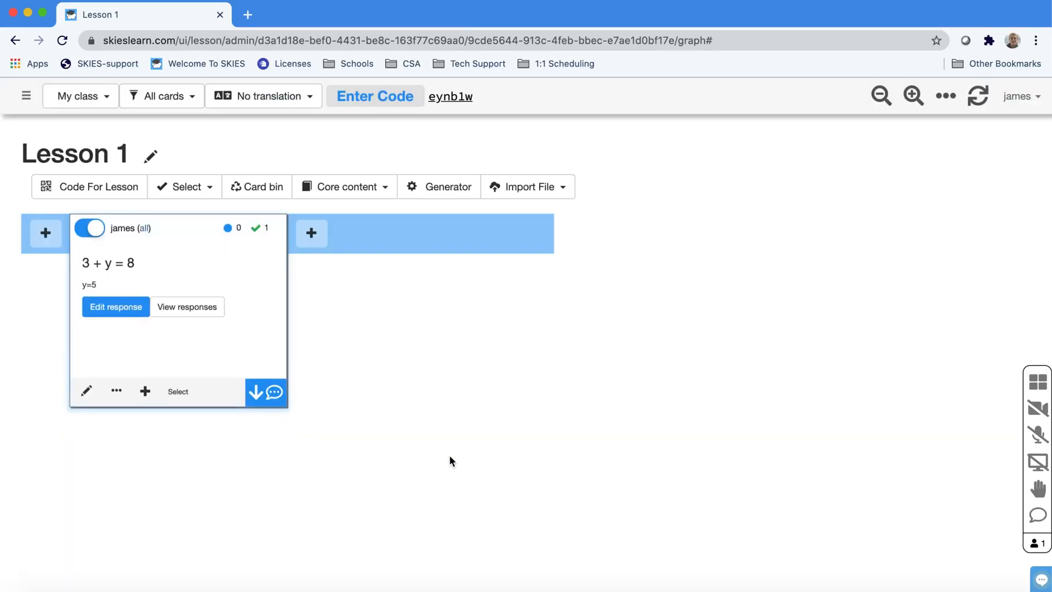
# Reopen the card's submitted response for editing and clear its text.
pyautogui.click(141, 313)
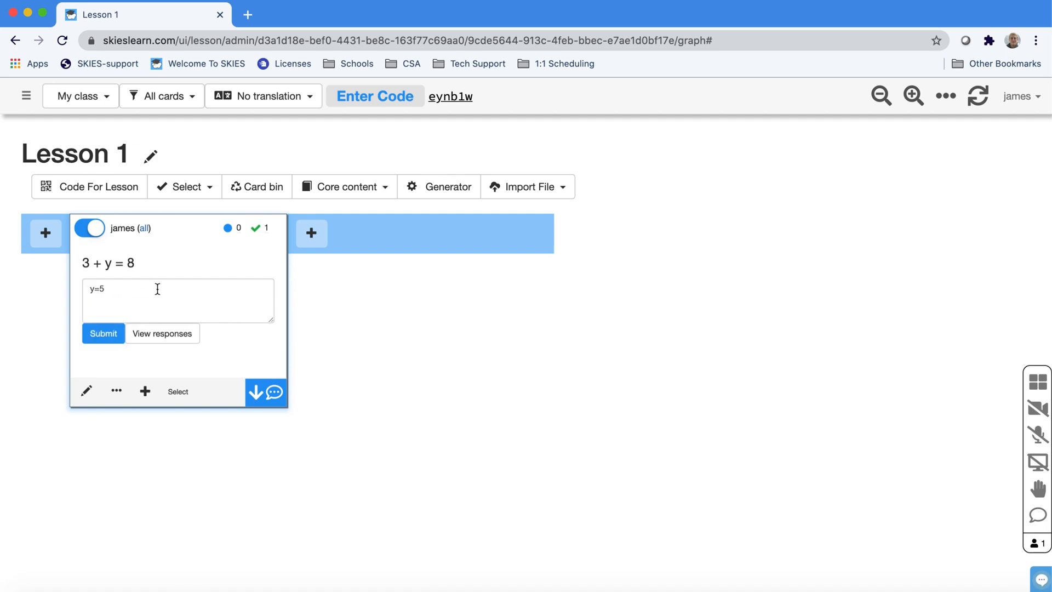
pyautogui.scroll(-1, 332, 285)
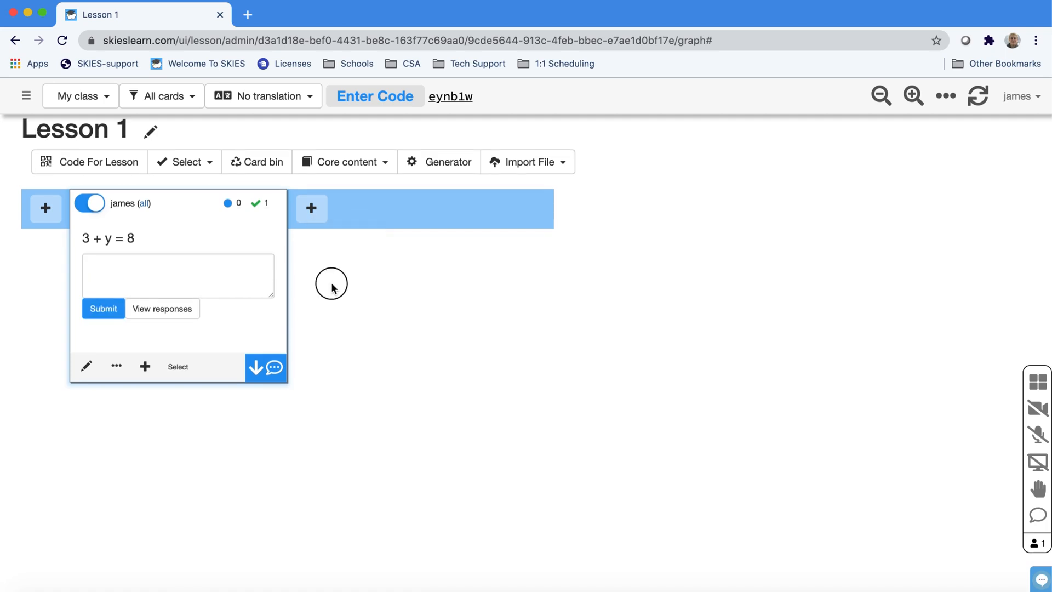
# Open Lesson 1 under 3. Science in the 5th Grade Class and show its question cards with the lesson list hidden.
pyautogui.click(26, 95)
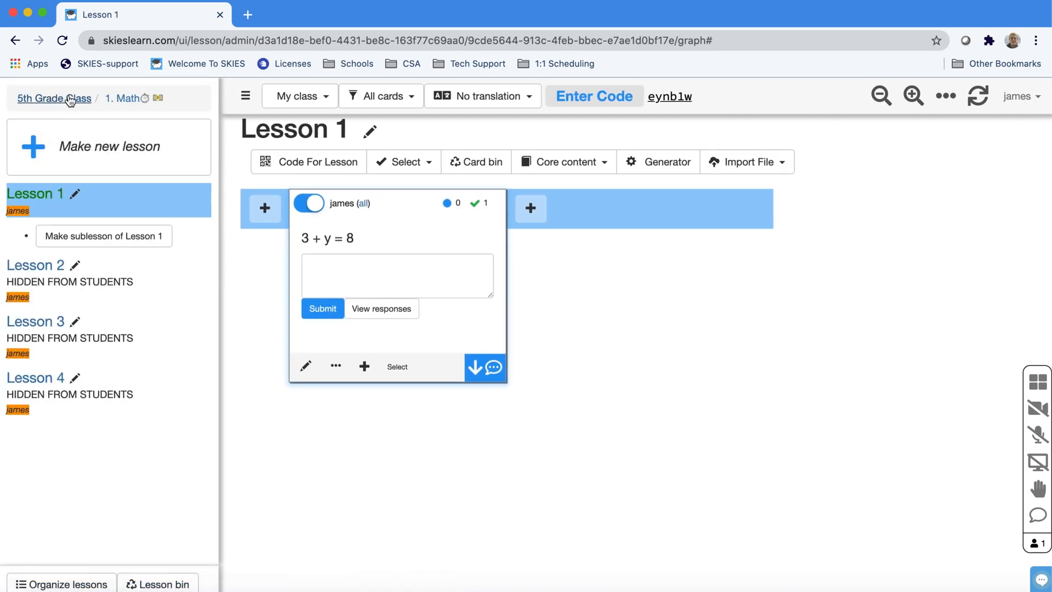
pyautogui.click(51, 104)
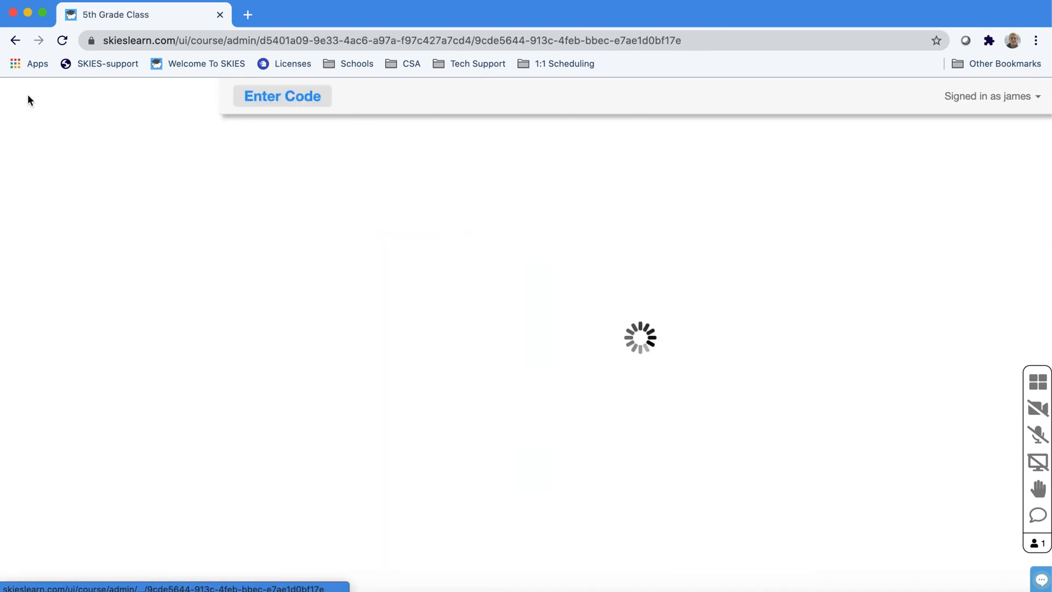
pyautogui.click(47, 264)
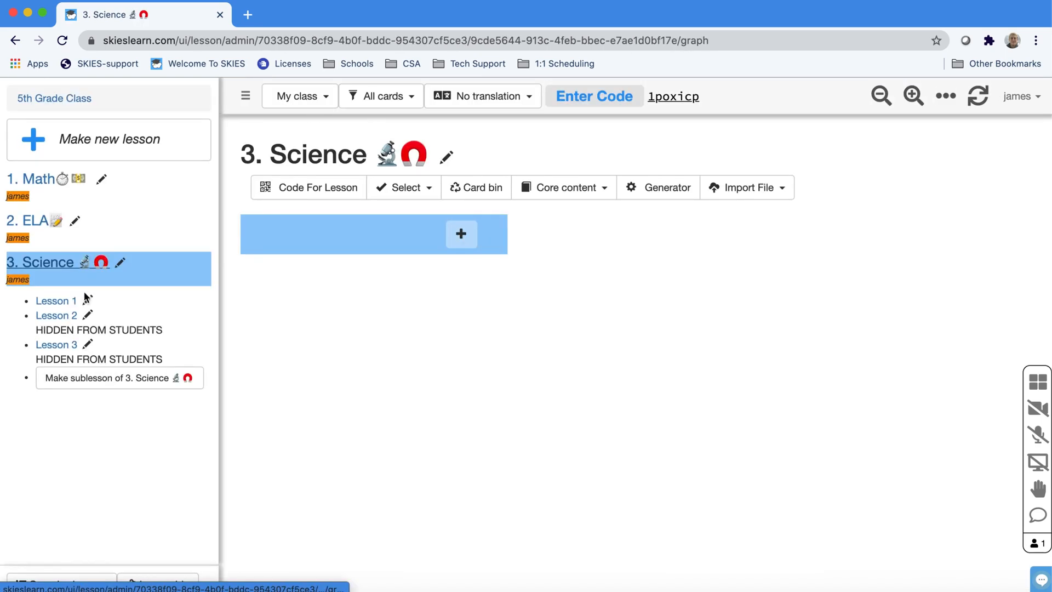
pyautogui.click(62, 299)
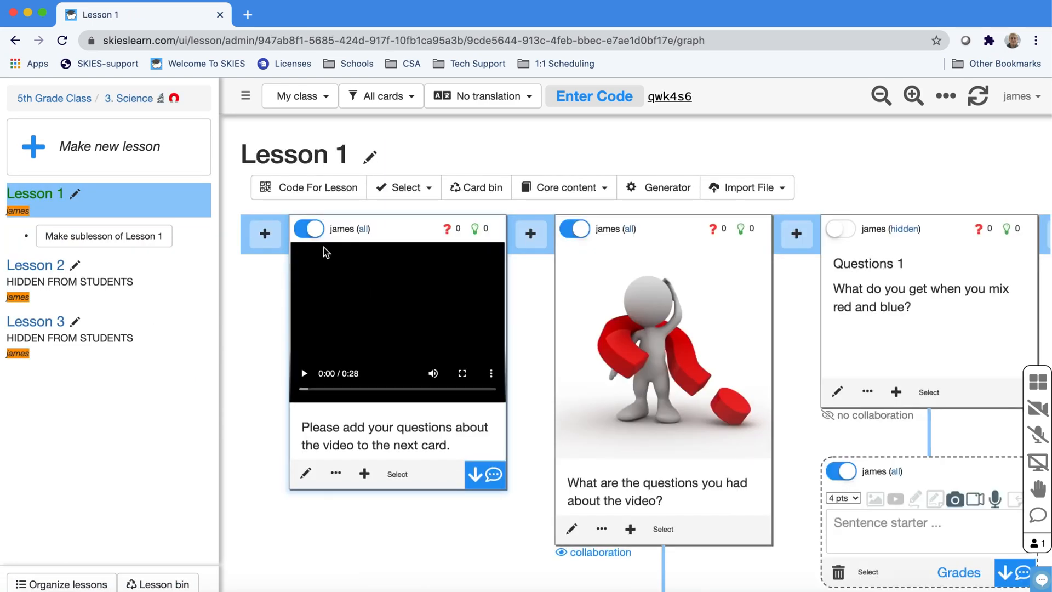
pyautogui.click(245, 99)
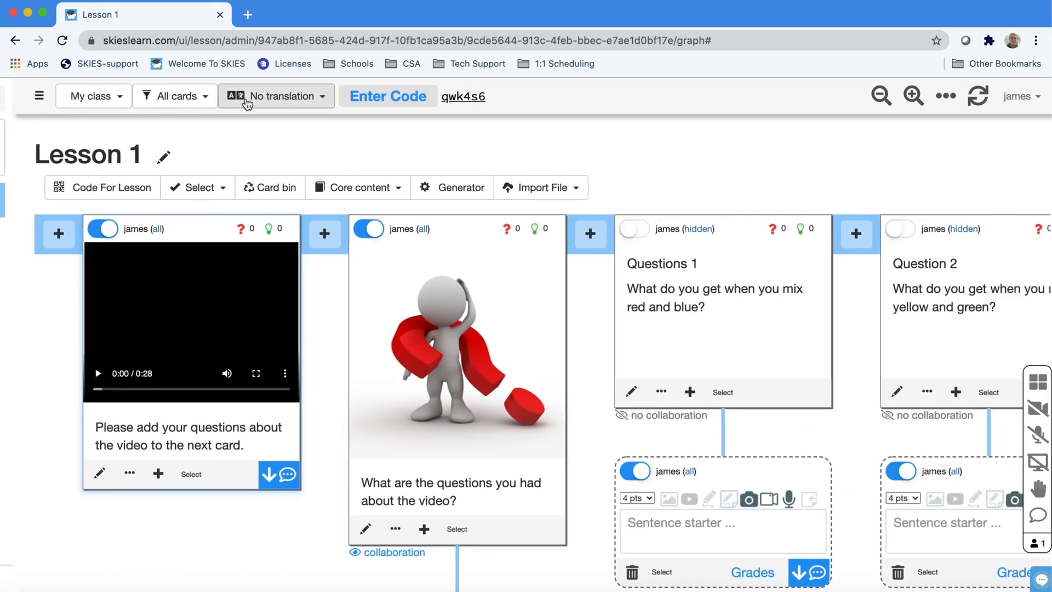
pyautogui.hscroll(6, 305, 290)
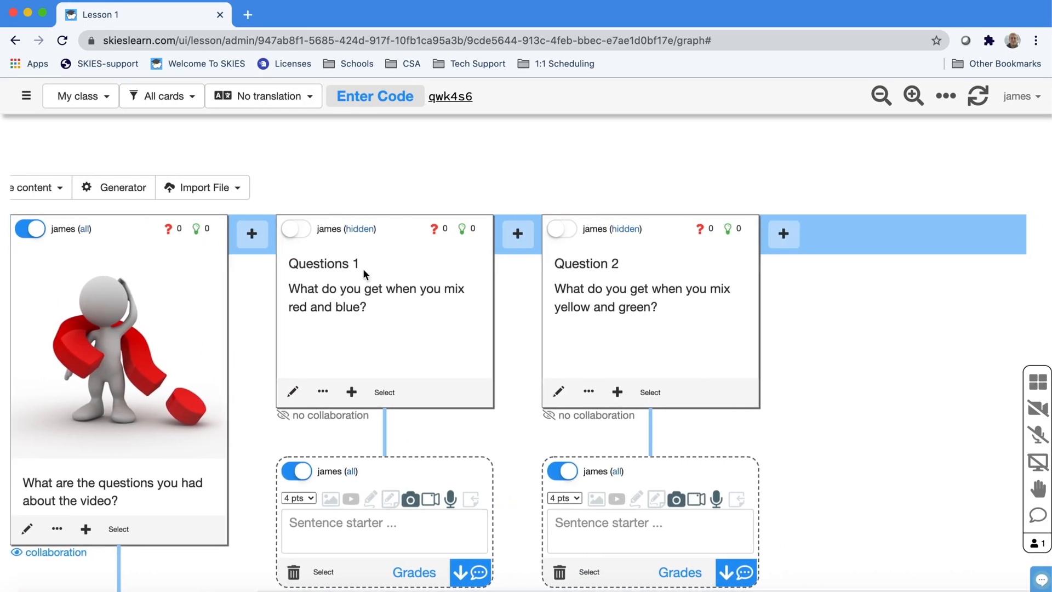
# Create a multiple choice quiz card between Questions 1 and Question 2 asking "What do you get when you mix red and blue?".
pyautogui.click(518, 234)
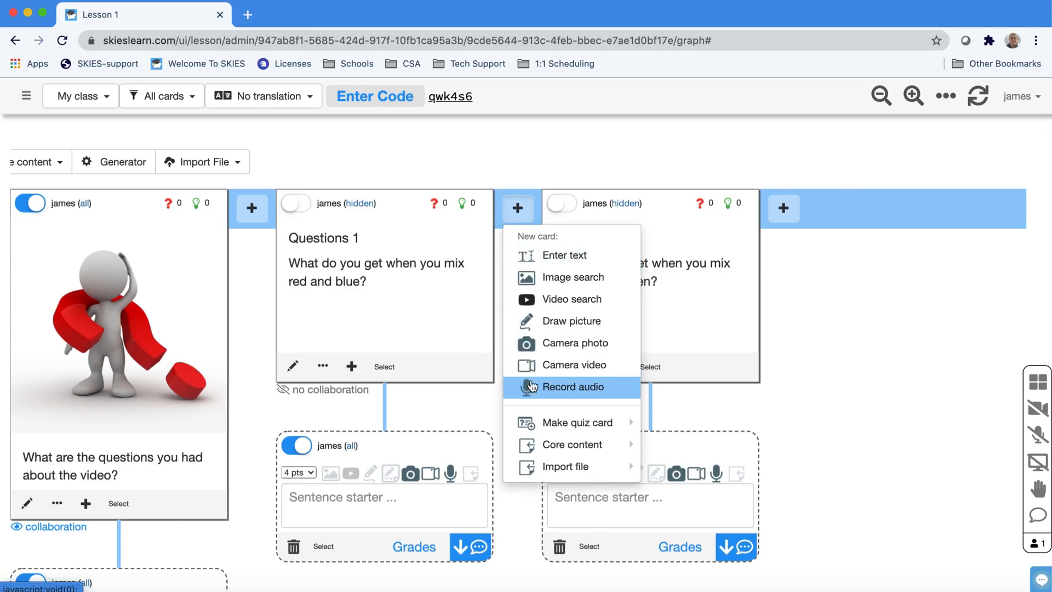
pyautogui.moveTo(550, 430)
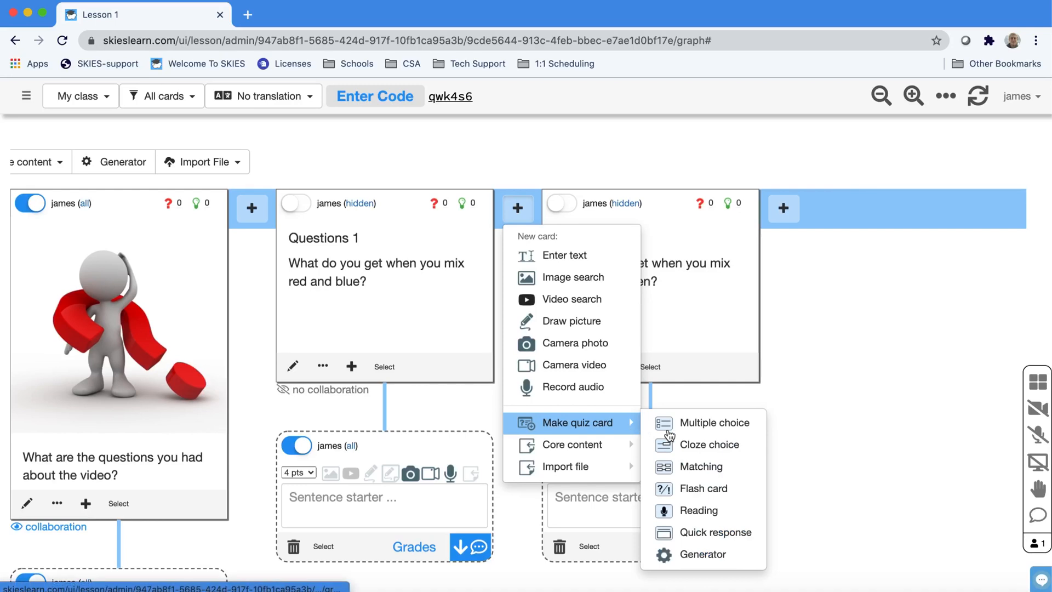
pyautogui.click(718, 428)
pyautogui.write('What ')
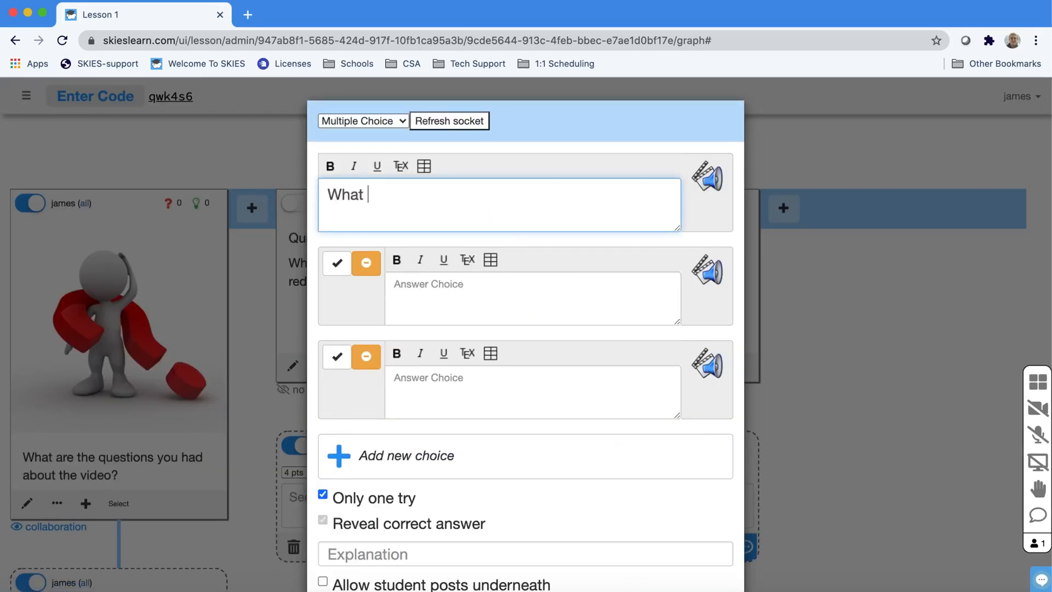
pyautogui.write('do you get when')
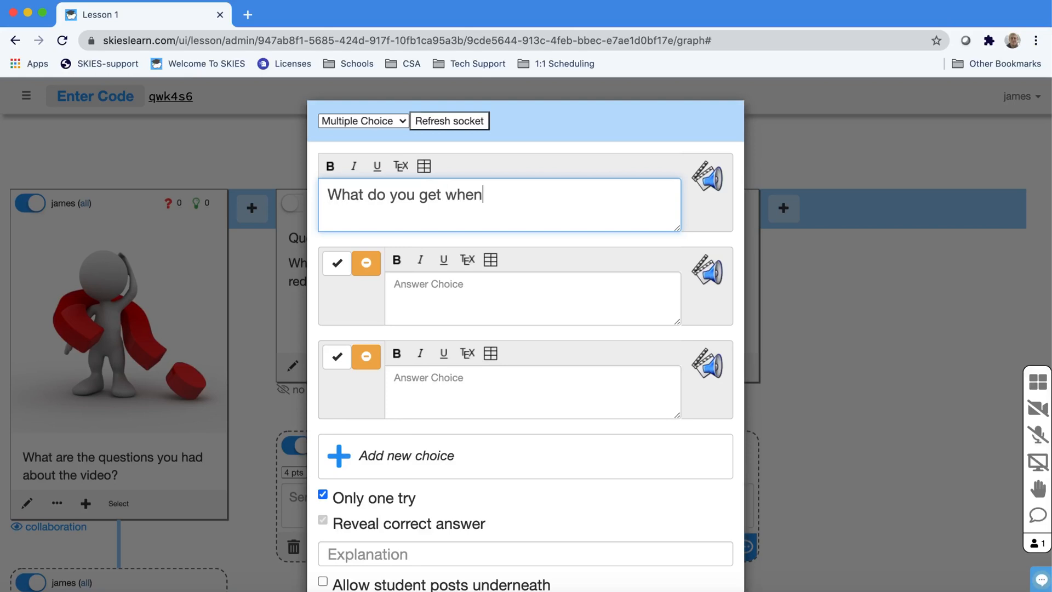
pyautogui.write(' you mix red and blue?')
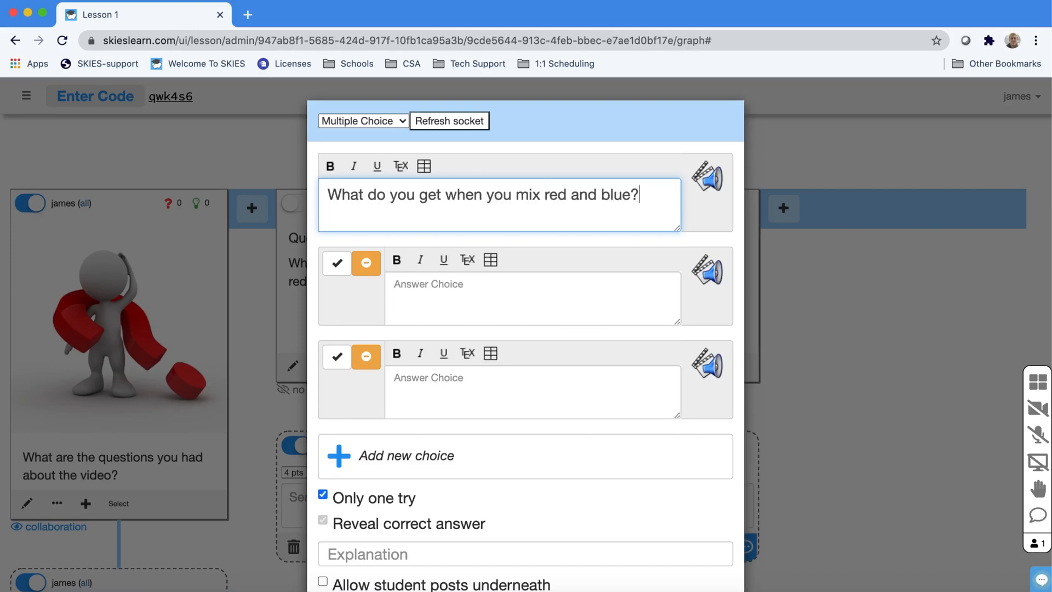
# Enter "Green" and "Purple" as the answer choices and mark Purple as the correct one.
pyautogui.click(427, 294)
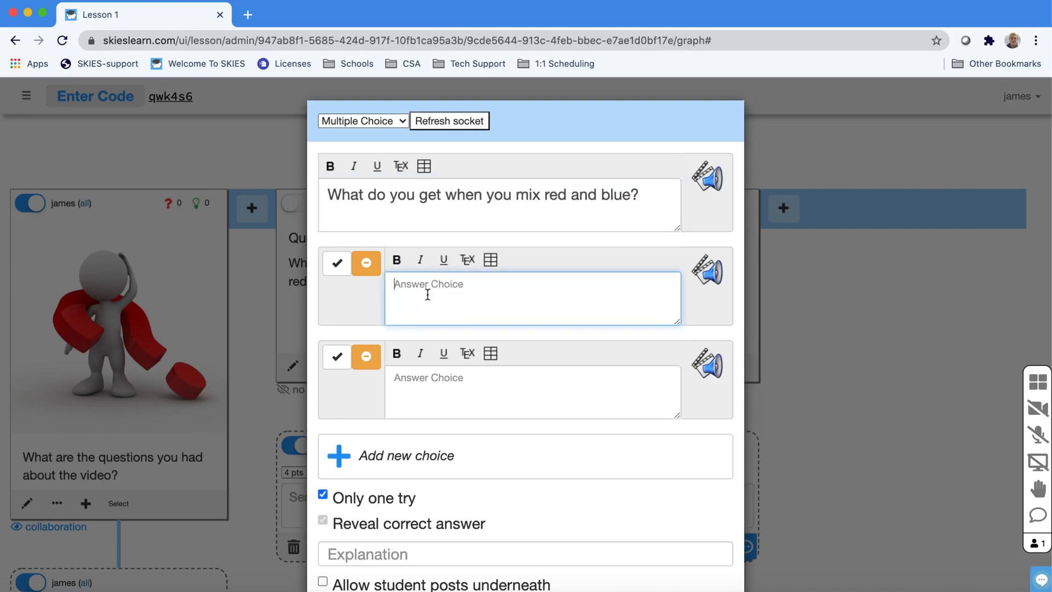
pyautogui.write('Green')
pyautogui.click(454, 395)
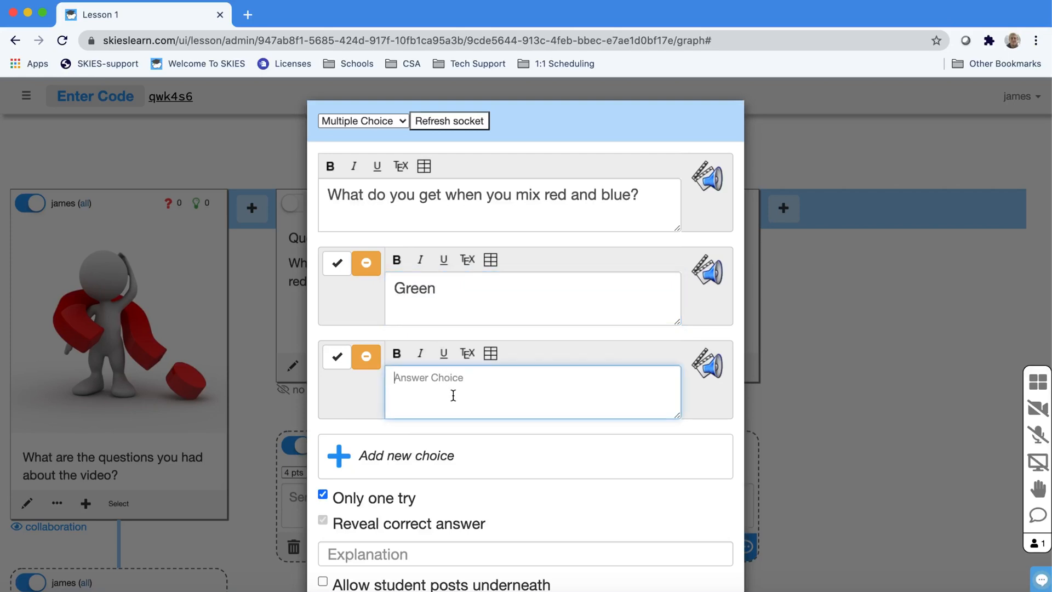
pyautogui.write('Purple')
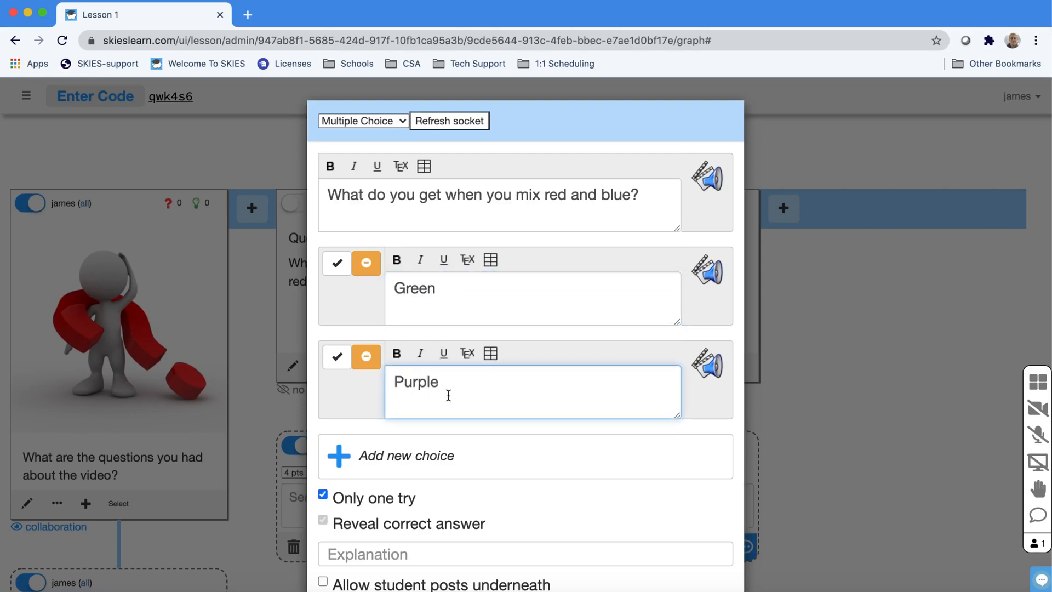
pyautogui.click(337, 357)
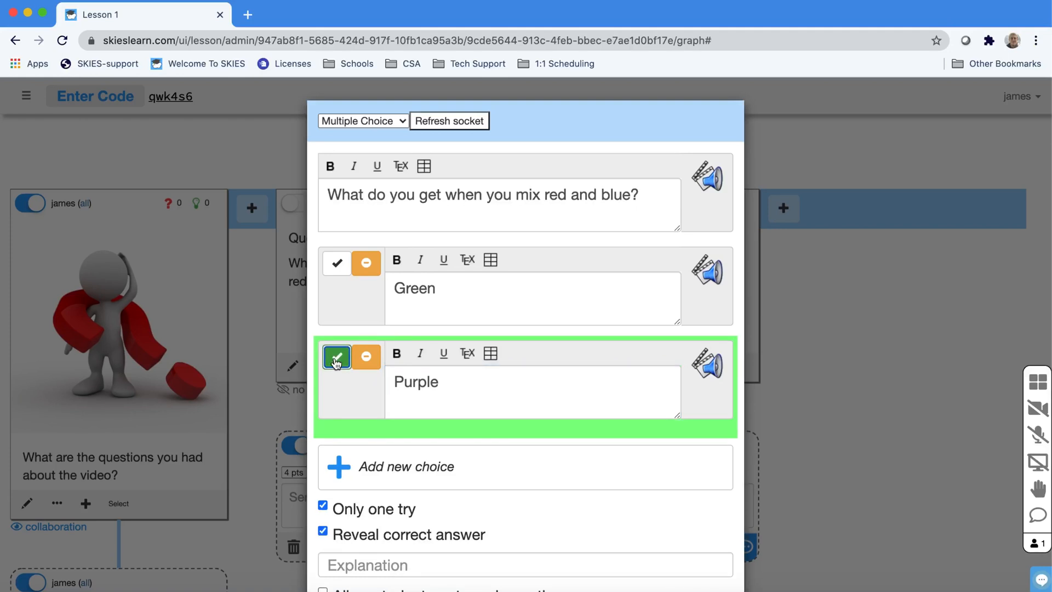
# Try marking Green as an additional correct answer and adding a blank third choice, and revert both changes.
pyautogui.click(337, 264)
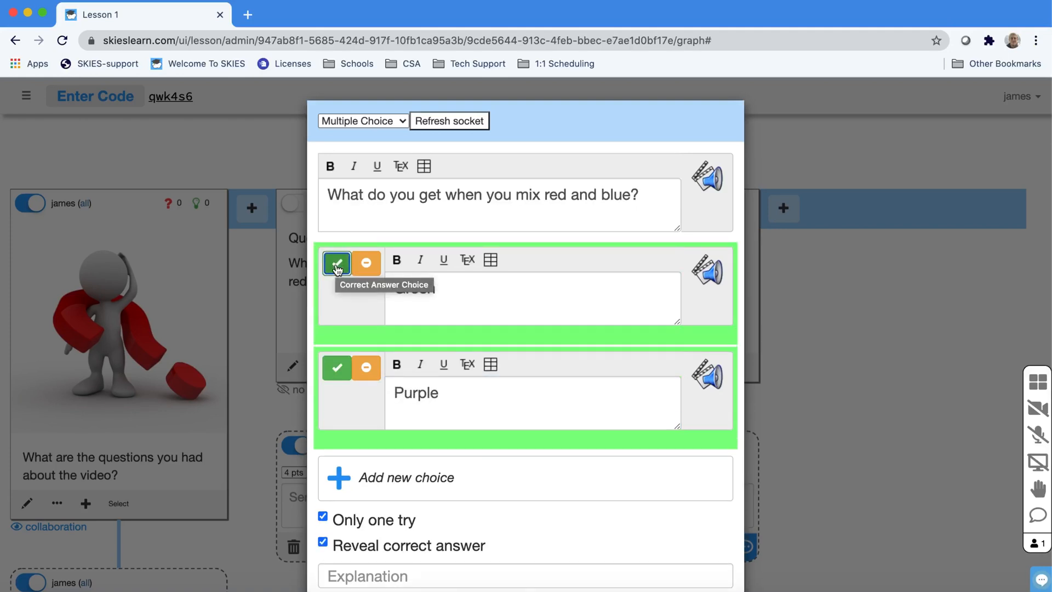
pyautogui.click(337, 264)
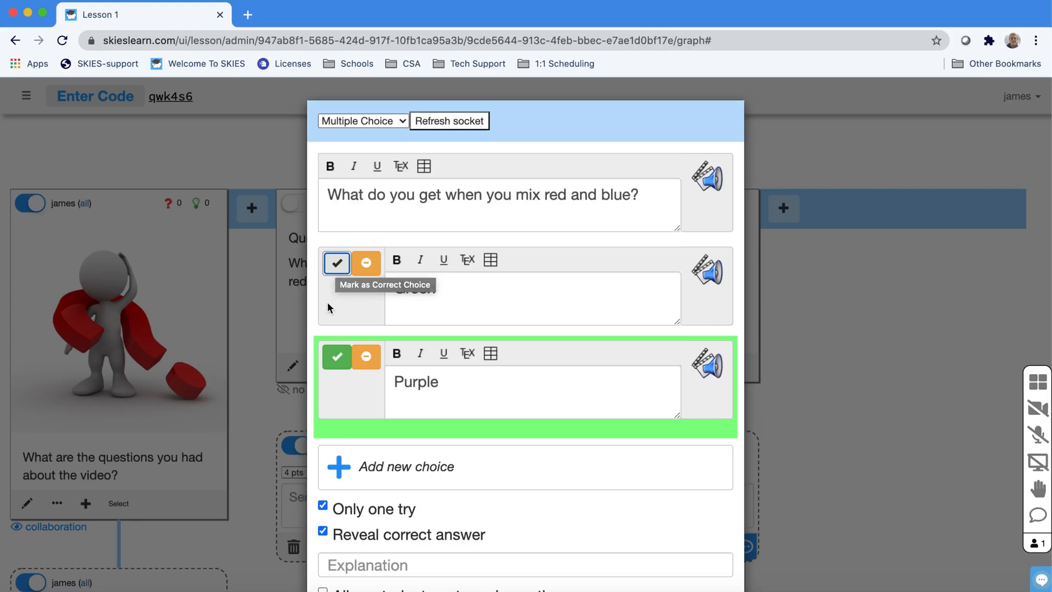
pyautogui.scroll(-3, 327, 304)
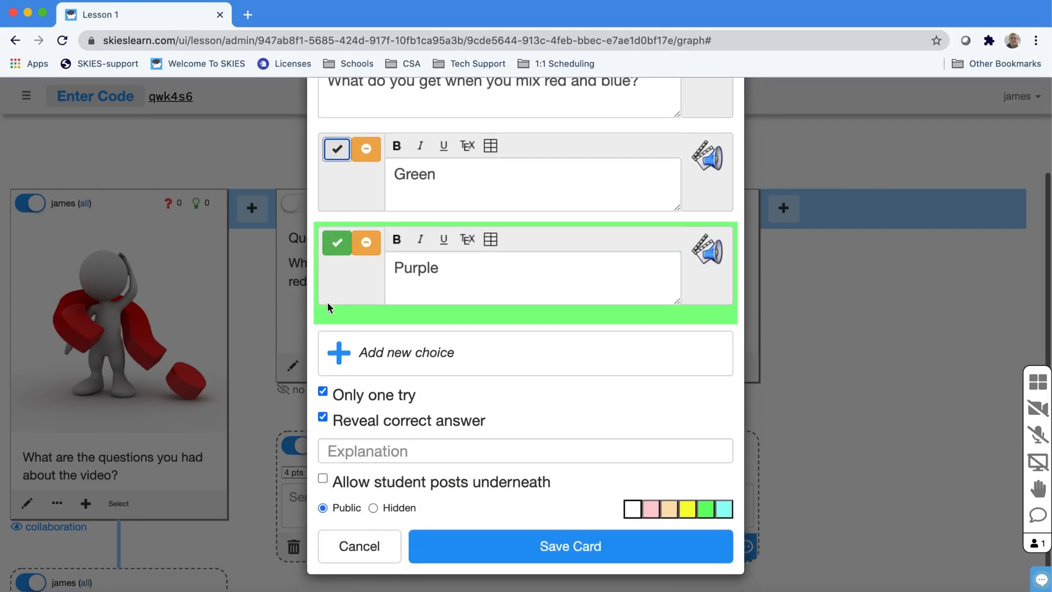
pyautogui.click(340, 361)
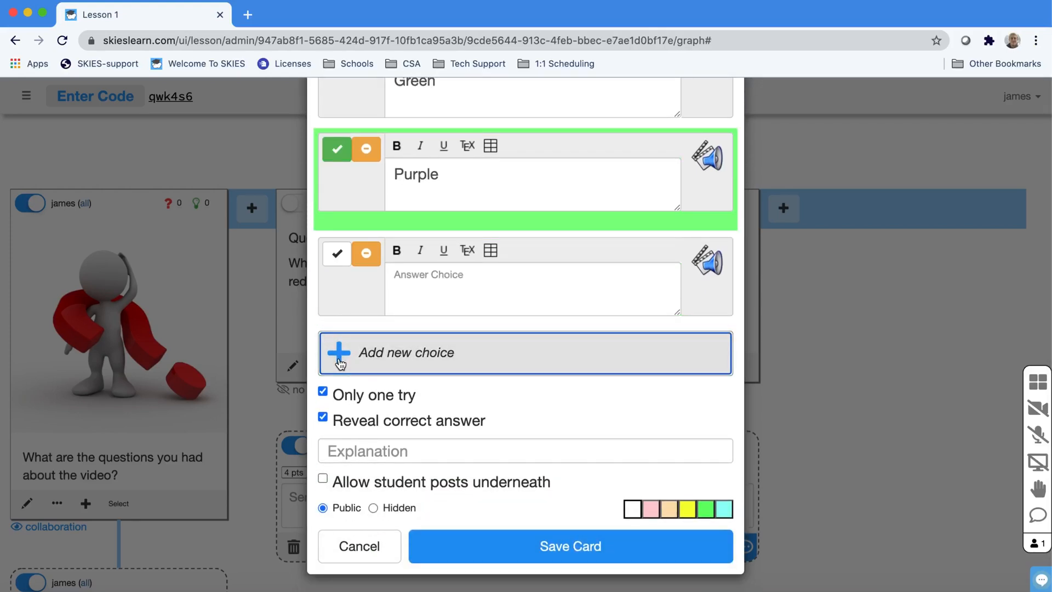
pyautogui.click(372, 257)
# Search images for "color" and attach the color wheel on a black background to the question.
pyautogui.scroll(2, 373, 258)
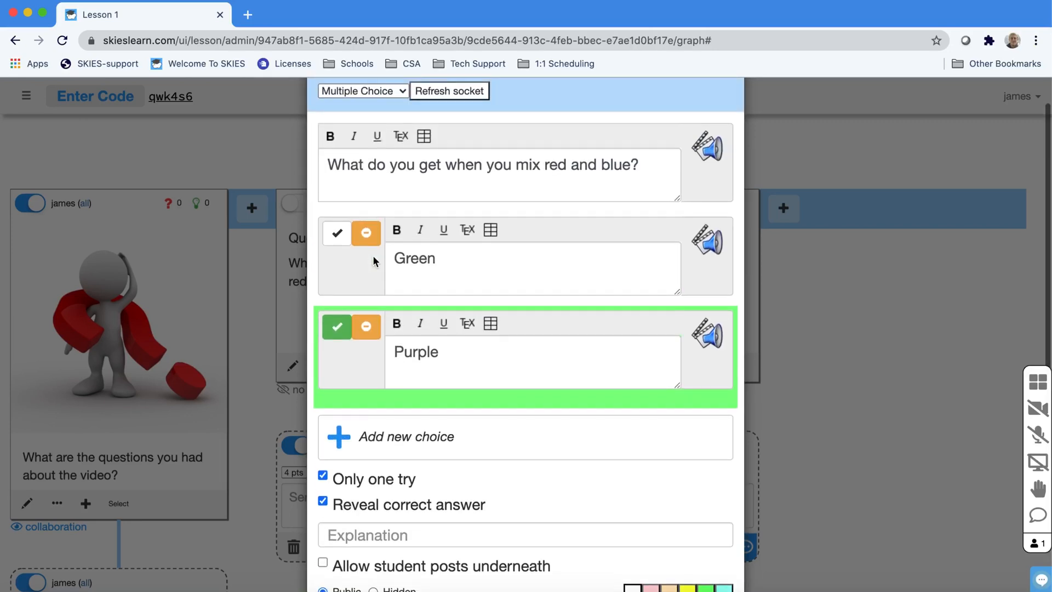
pyautogui.scroll(1, 660, 272)
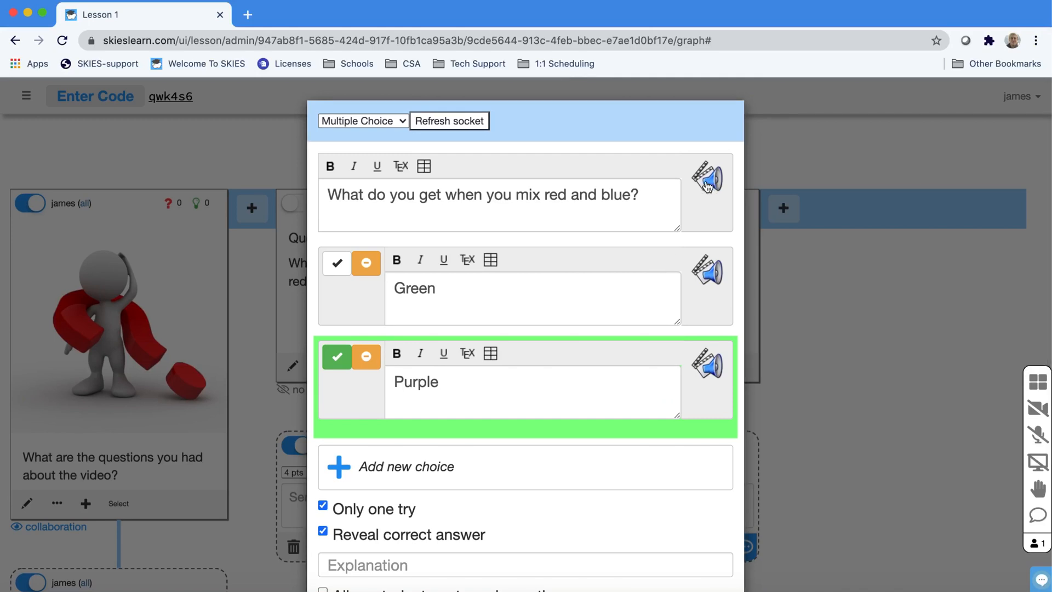
pyautogui.click(712, 183)
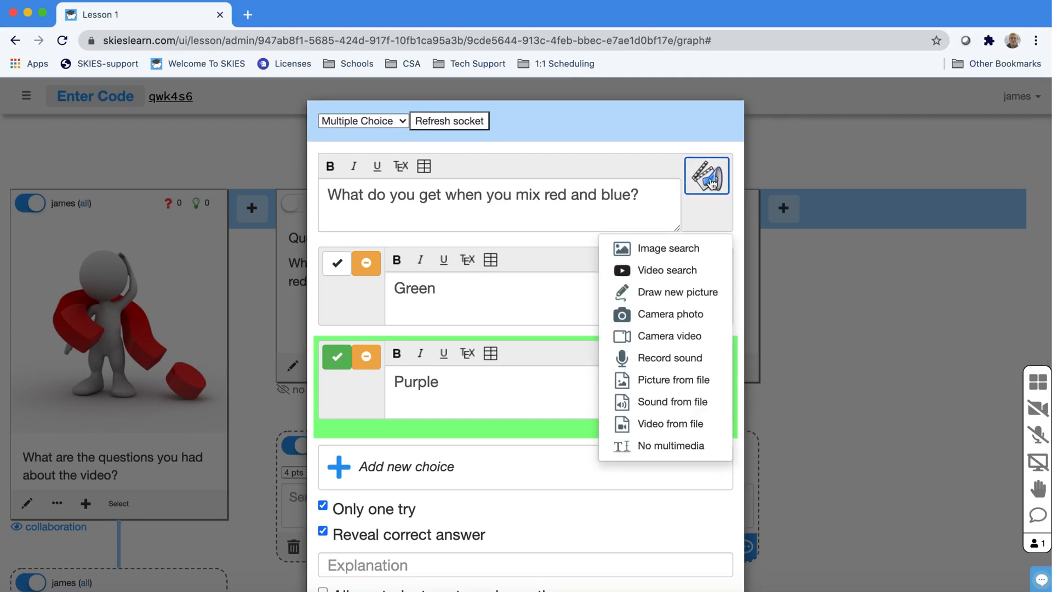
pyautogui.click(707, 254)
pyautogui.write('colo')
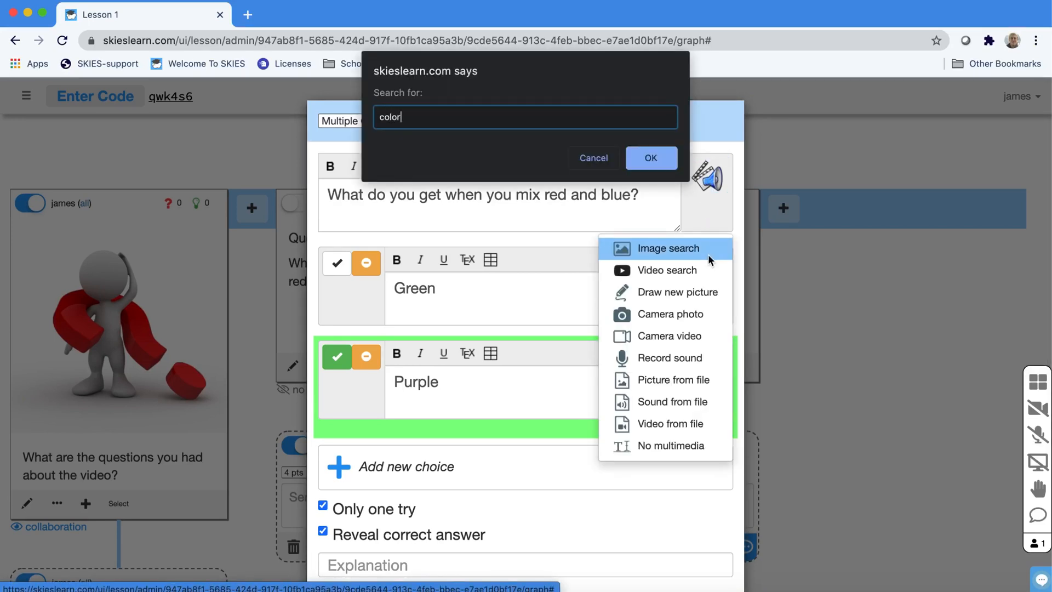
pyautogui.write('r')
pyautogui.press('Return')
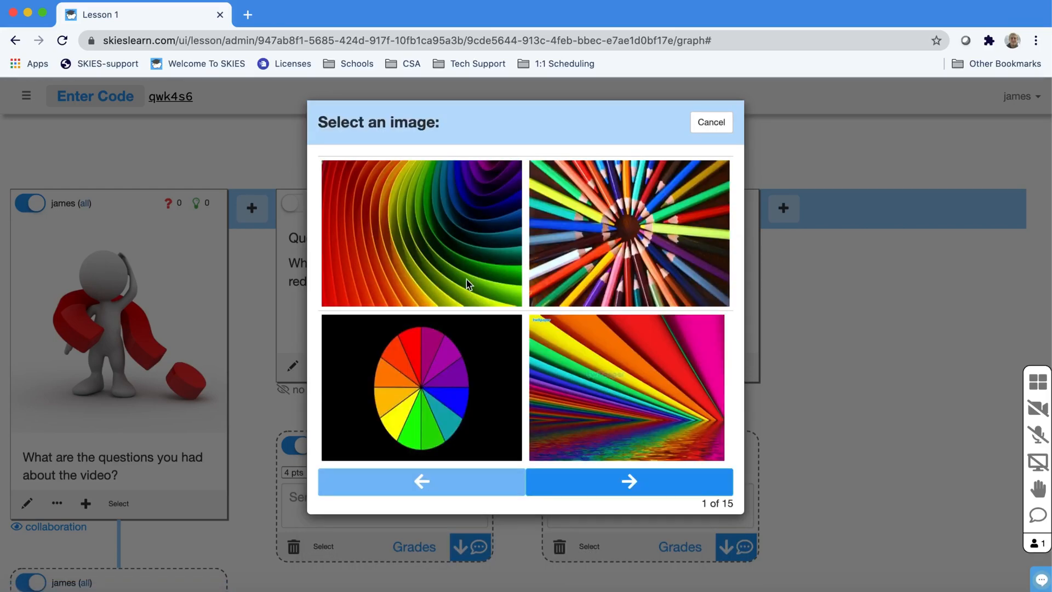
pyautogui.click(437, 376)
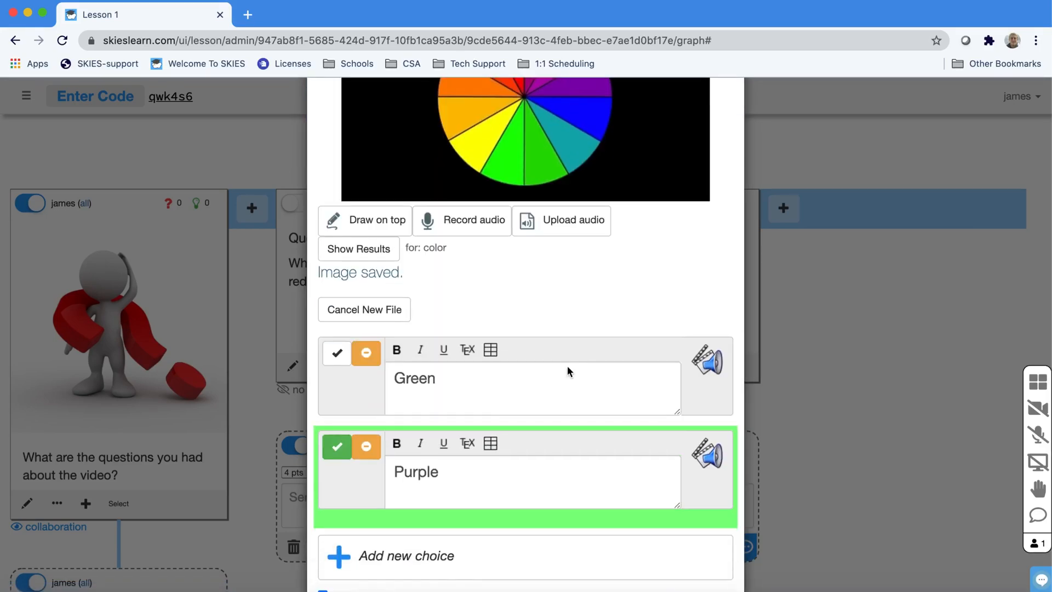
# Search images for "green color" and attach the solid dark green image to the Green answer choice.
pyautogui.click(707, 359)
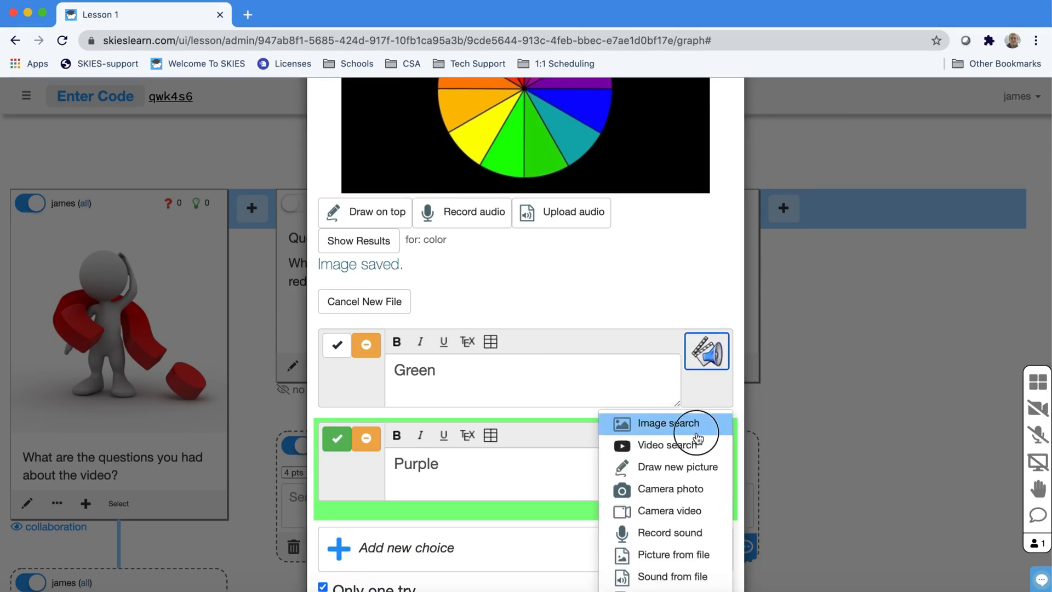
pyautogui.click(696, 436)
pyautogui.write('green color')
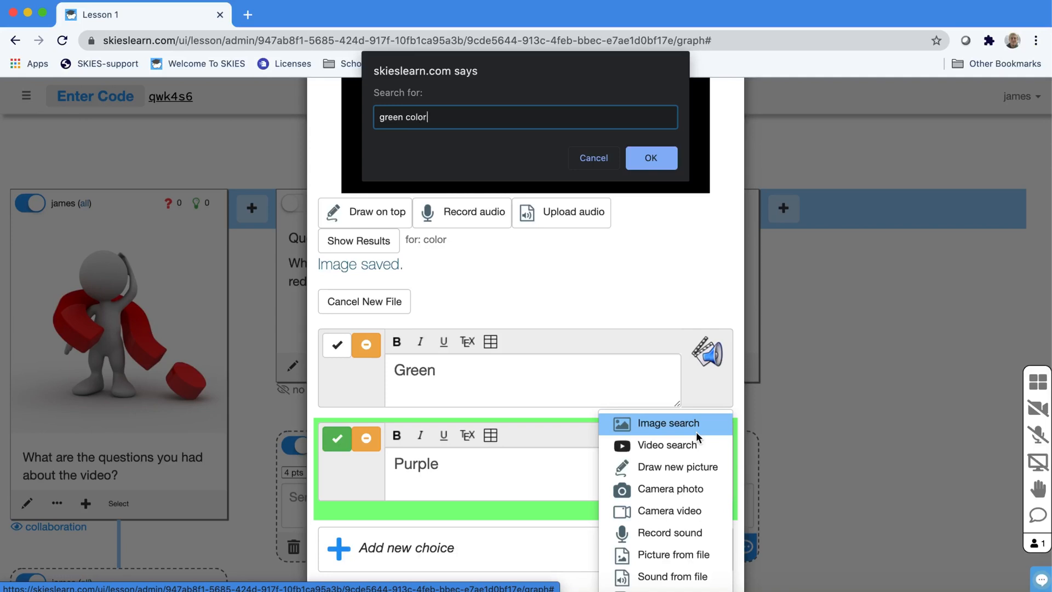
pyautogui.press('Return')
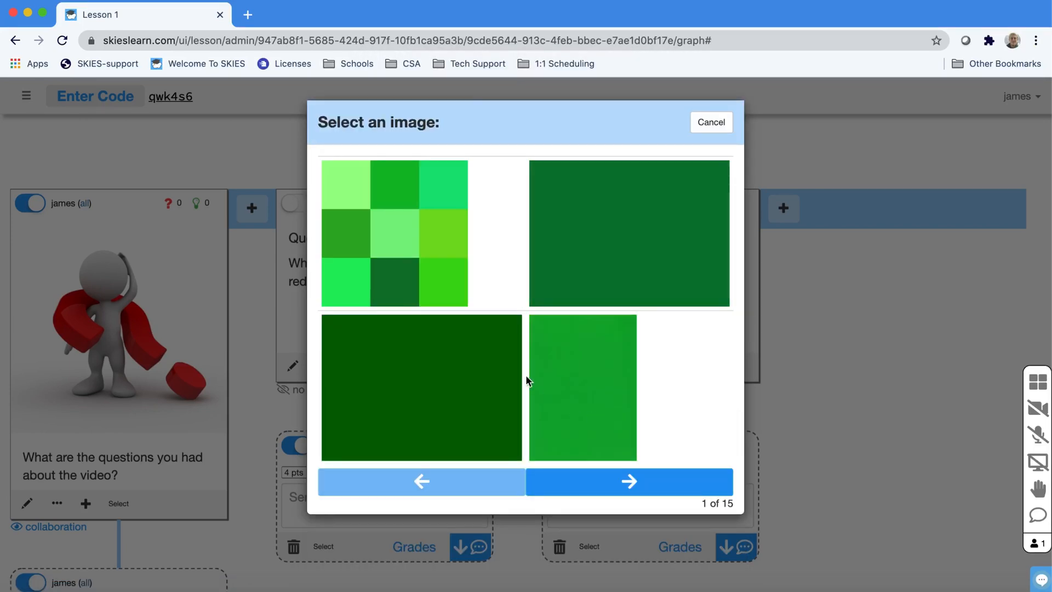
pyautogui.click(465, 367)
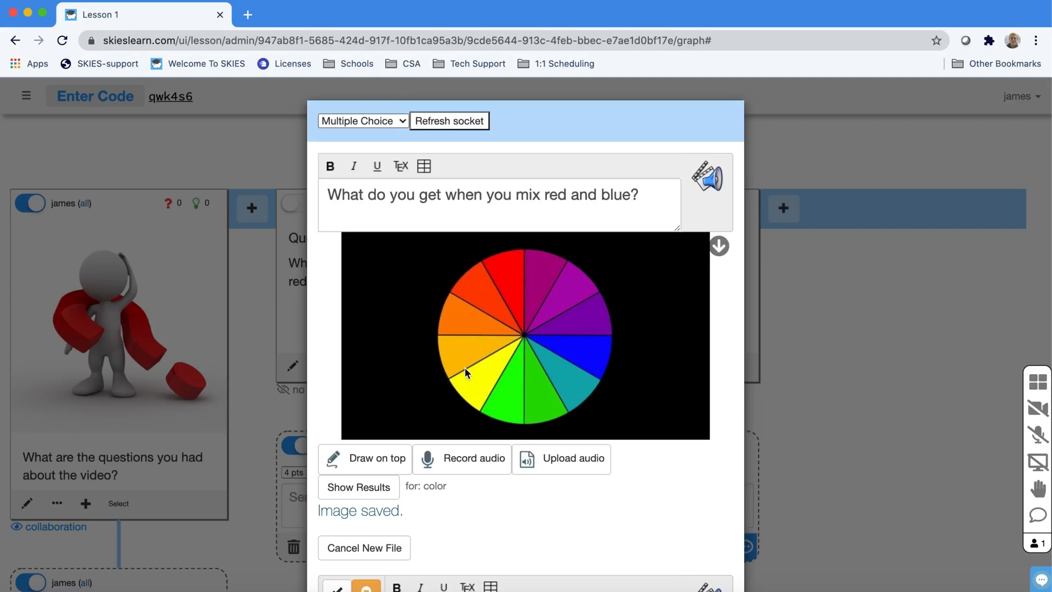
# Search images for "purple" and attach the bright magenta-purple gradient image to the Purple answer choice.
pyautogui.scroll(-8, 464, 367)
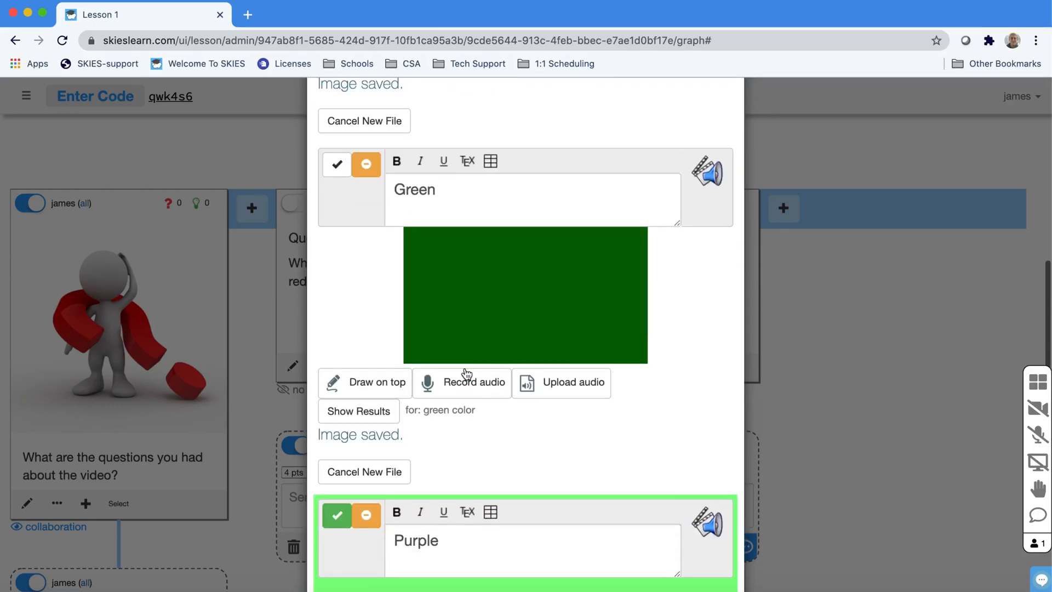
pyautogui.scroll(-3, 464, 367)
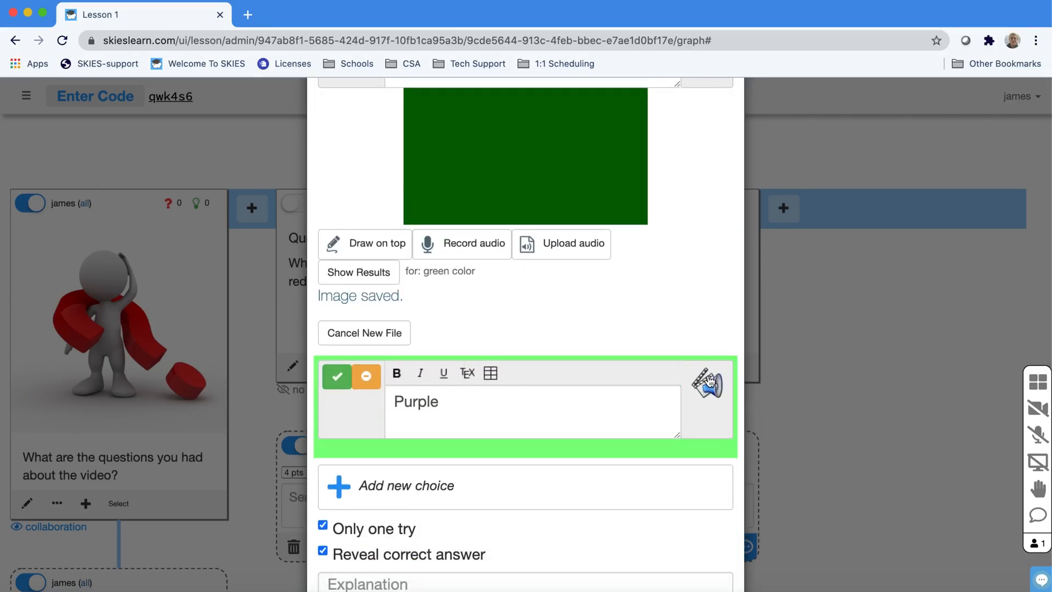
pyautogui.click(709, 383)
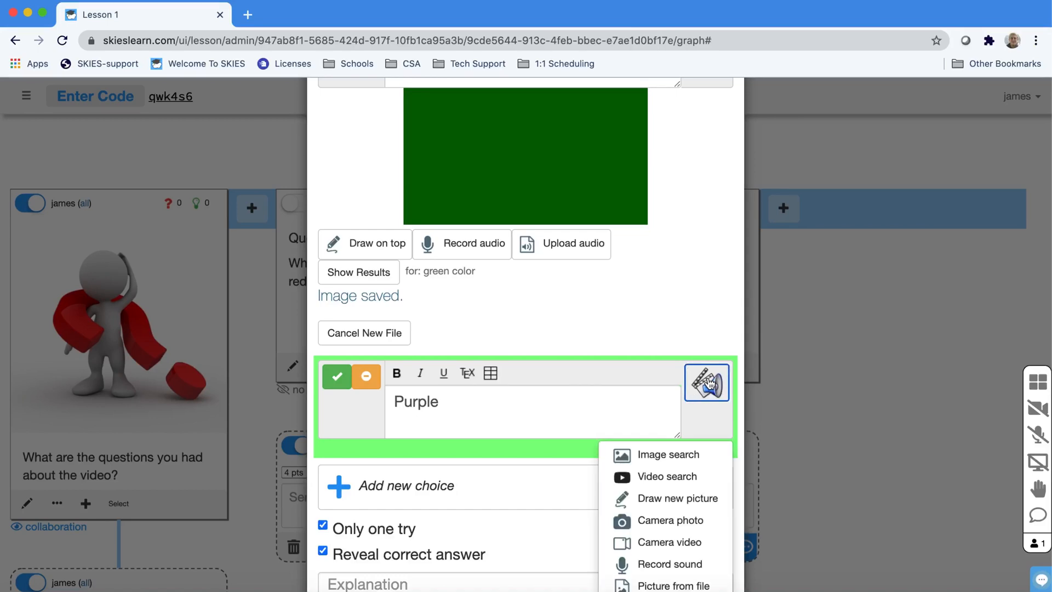
pyautogui.click(693, 456)
pyautogui.write('purp')
pyautogui.press('Return')
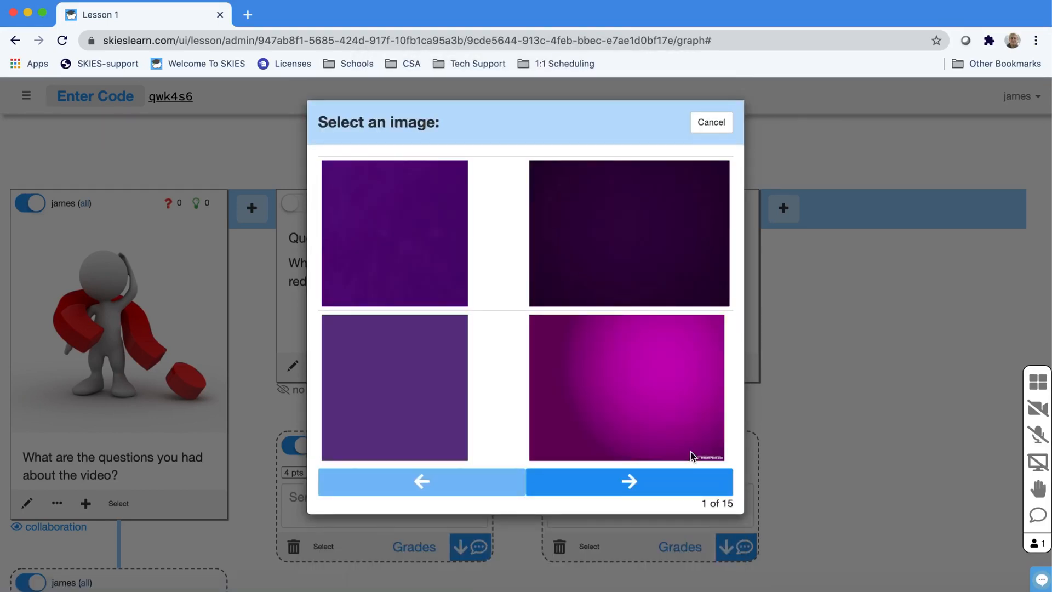
pyautogui.click(668, 376)
# Enter "Red + Blue = Purple" as the answer explanation, save the quiz card, and view it in the lesson.
pyautogui.scroll(-10, 668, 378)
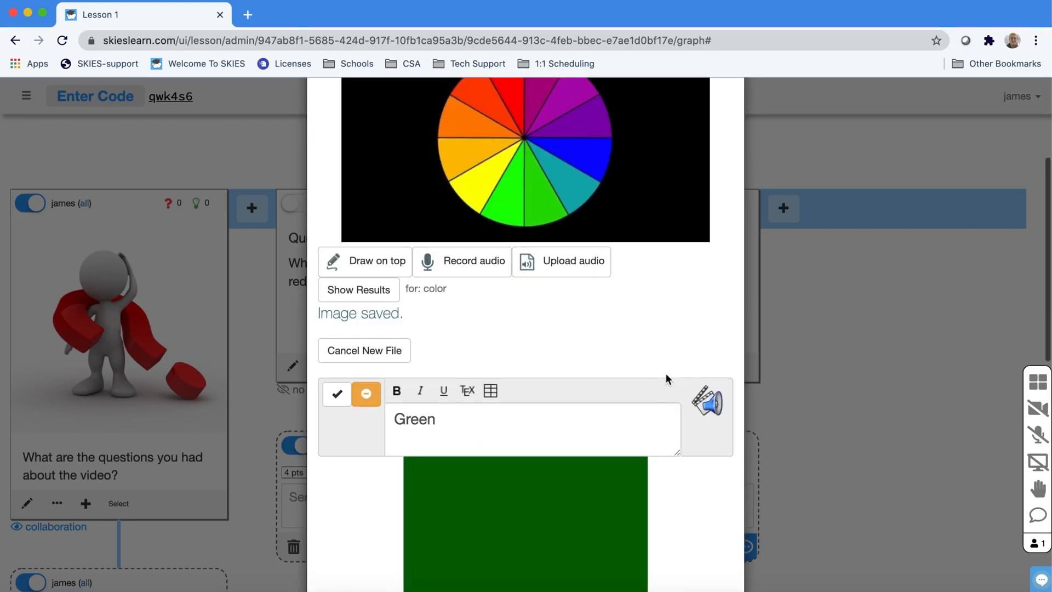
pyautogui.scroll(-2, 668, 378)
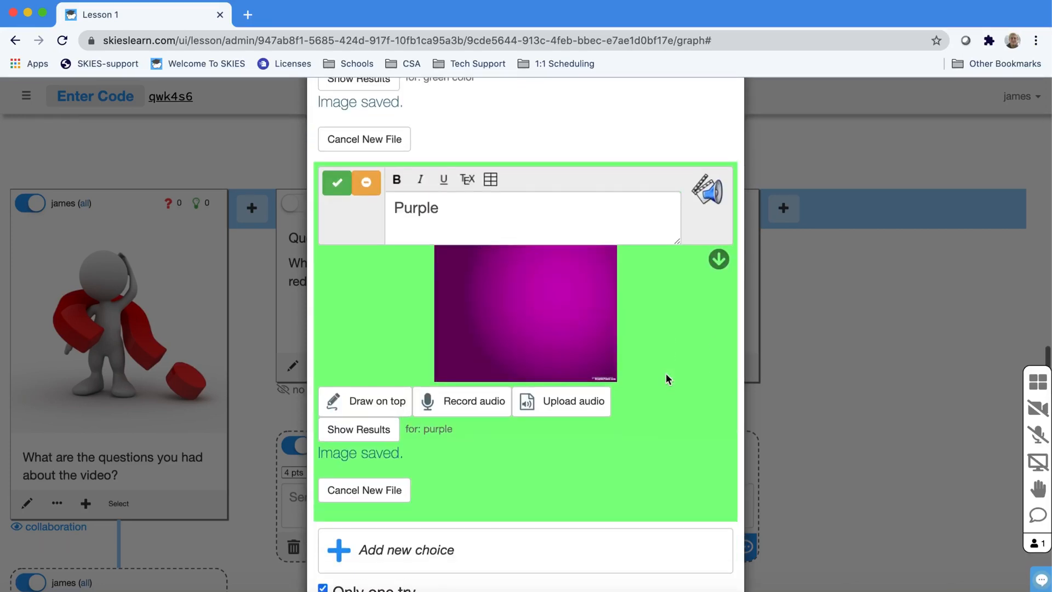
pyautogui.scroll(-4, 666, 373)
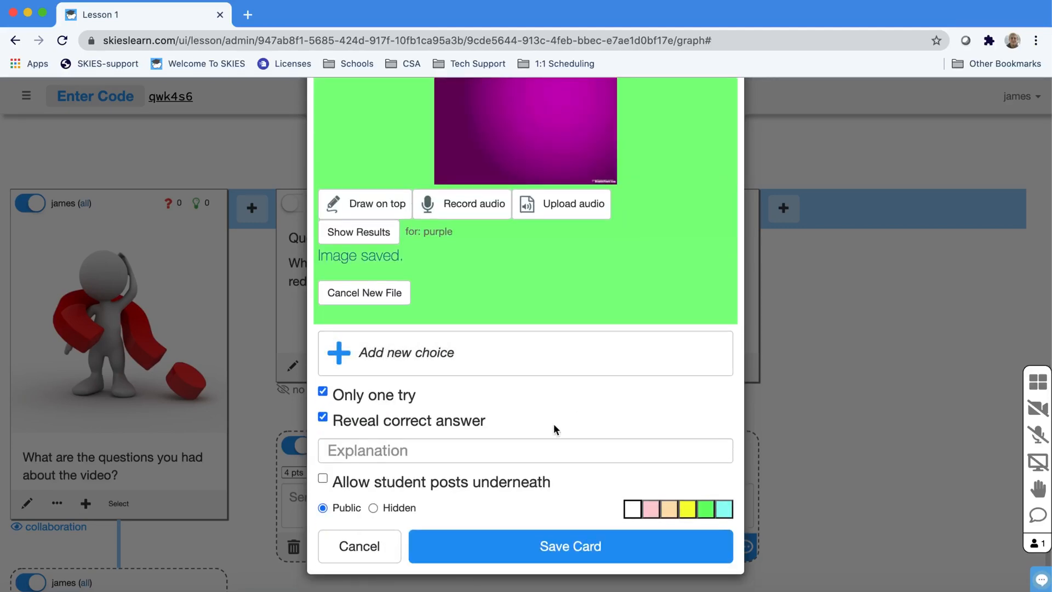
pyautogui.click(548, 453)
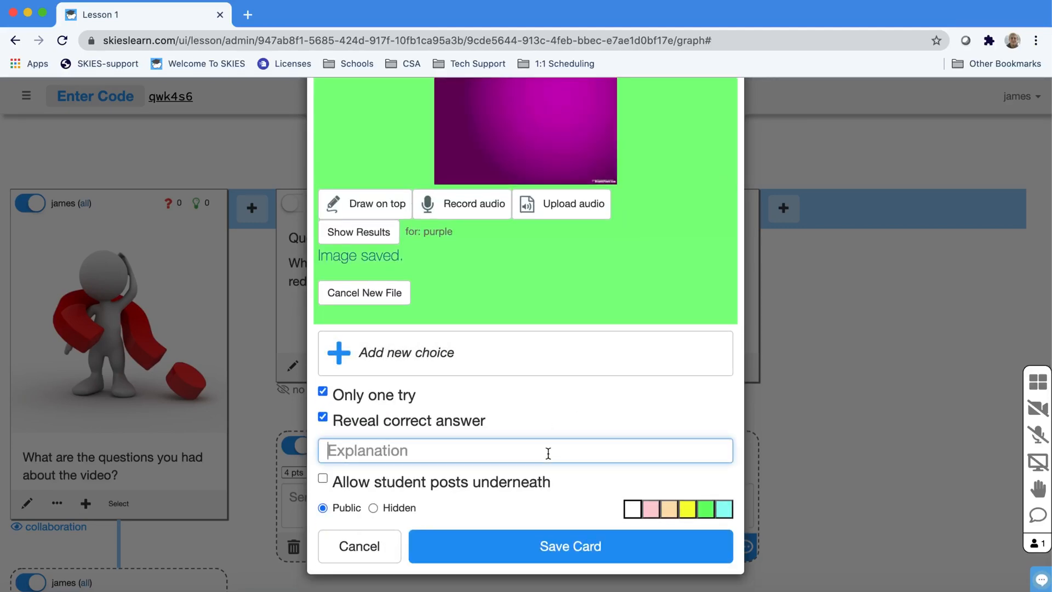
pyautogui.write('R')
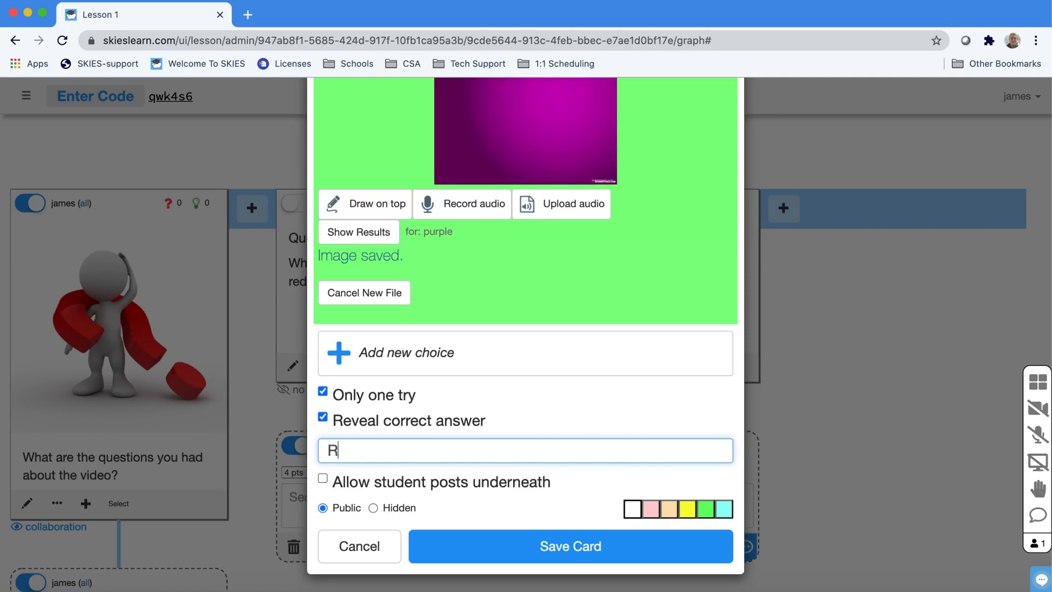
pyautogui.write('ed + Blue = Purple')
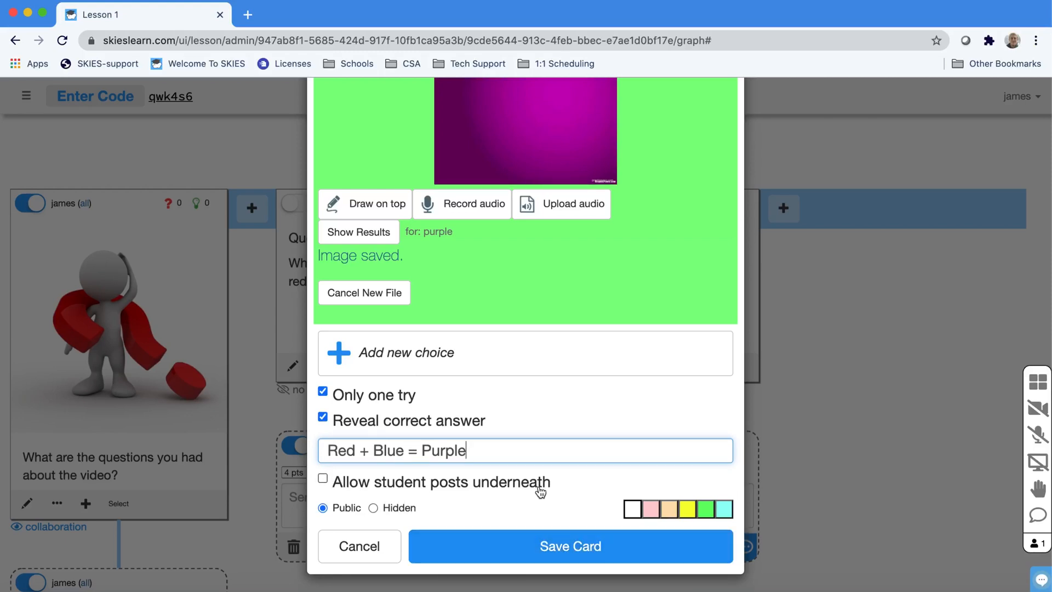
pyautogui.click(541, 547)
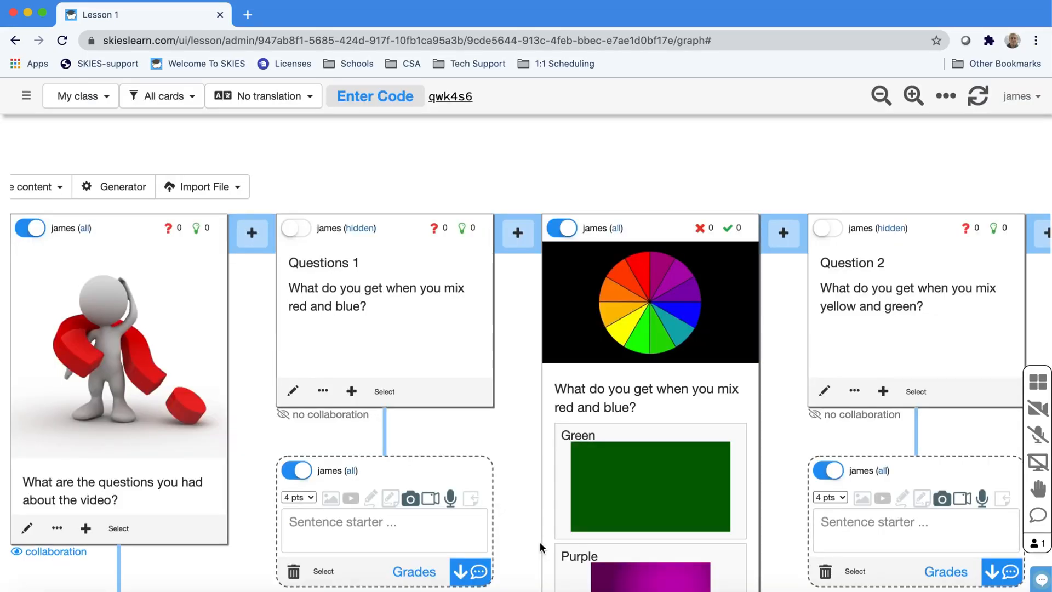
pyautogui.scroll(-3, 526, 474)
pyautogui.scroll(1, 526, 474)
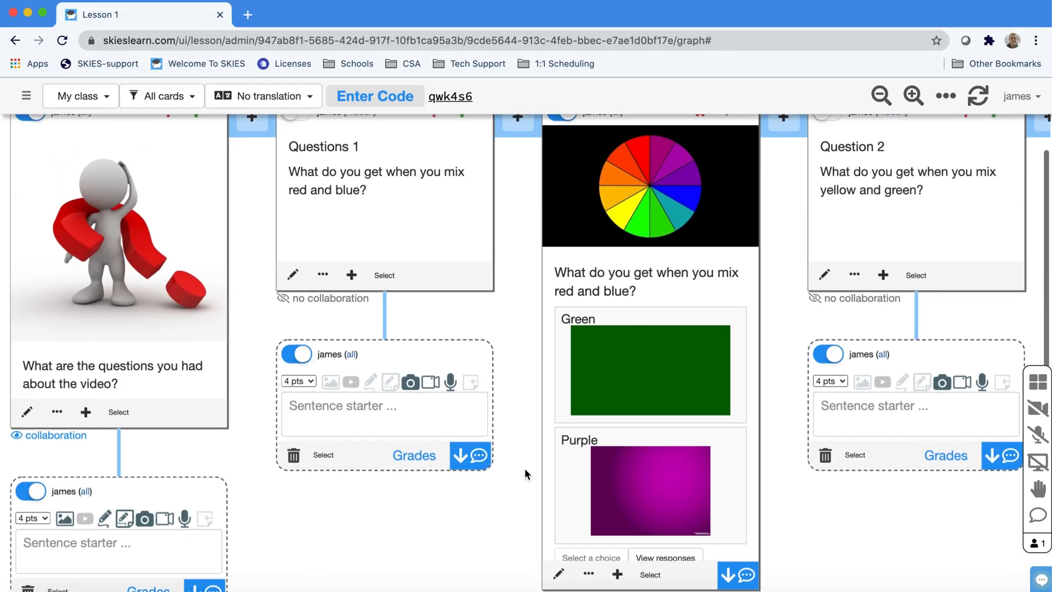
# Try both answer choices on the color wheel quiz card, settle on Purple, and submit the answer.
pyautogui.scroll(-1, 524, 468)
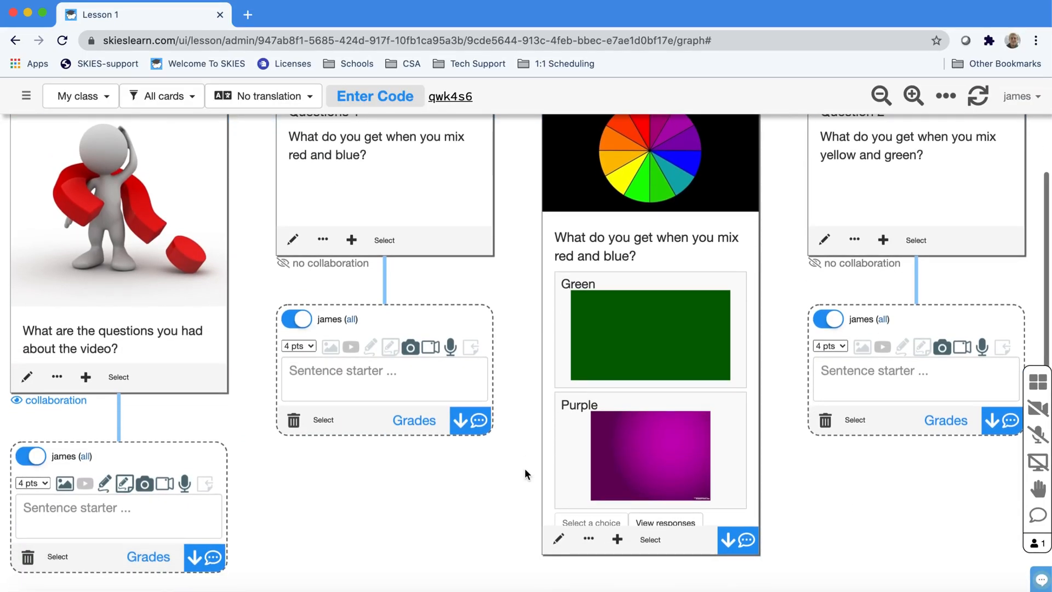
pyautogui.click(564, 360)
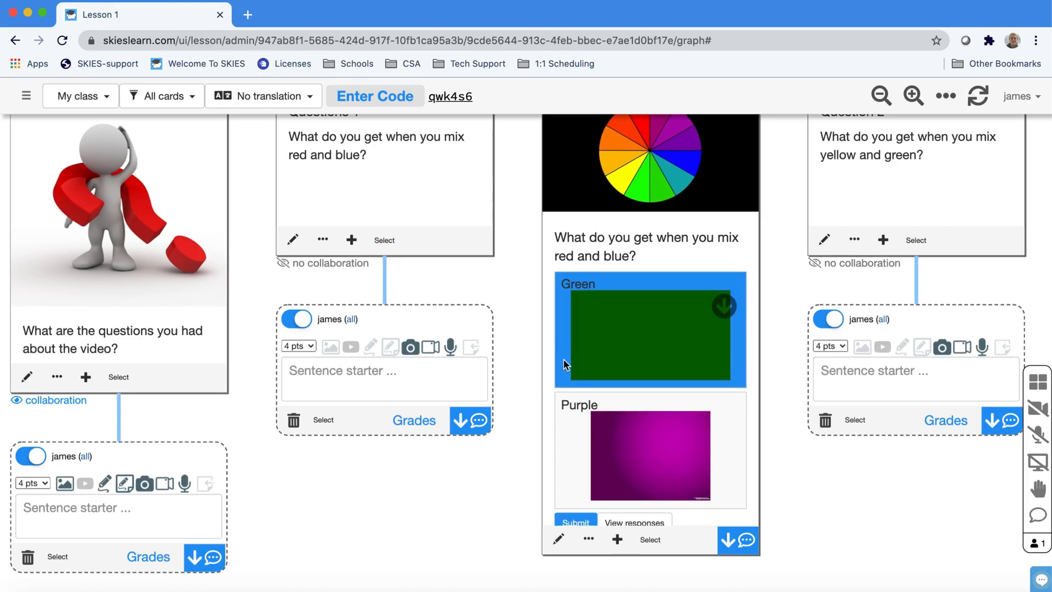
pyautogui.click(563, 360)
pyautogui.click(568, 422)
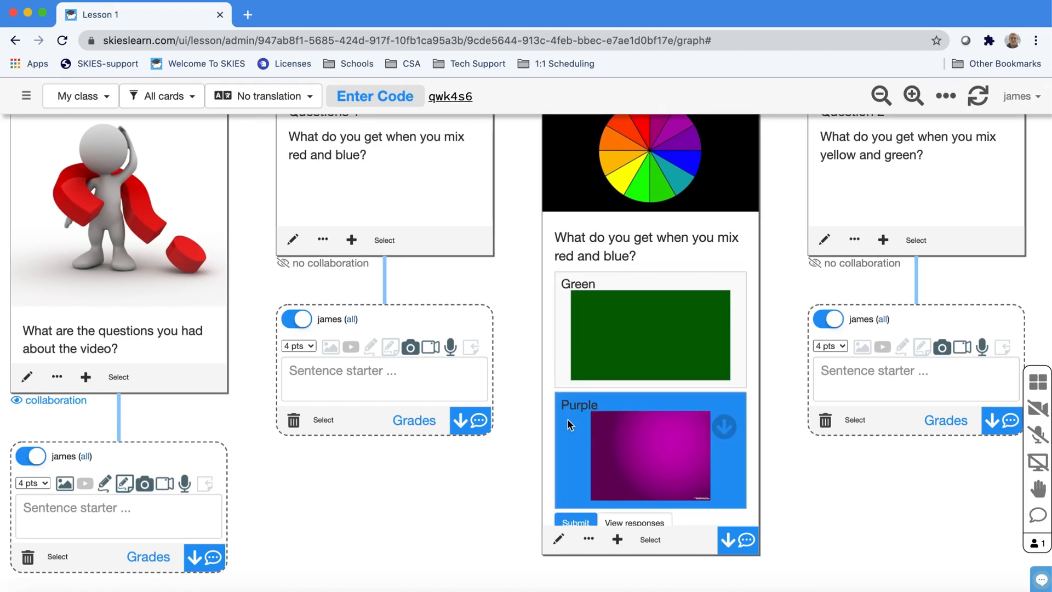
pyautogui.click(564, 366)
pyautogui.click(564, 361)
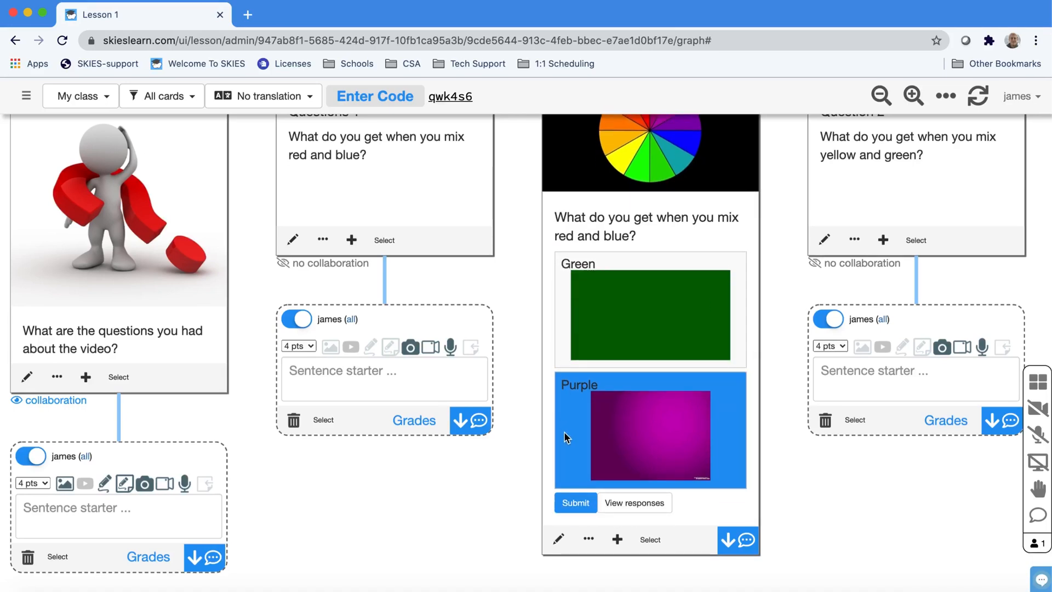
pyautogui.click(573, 501)
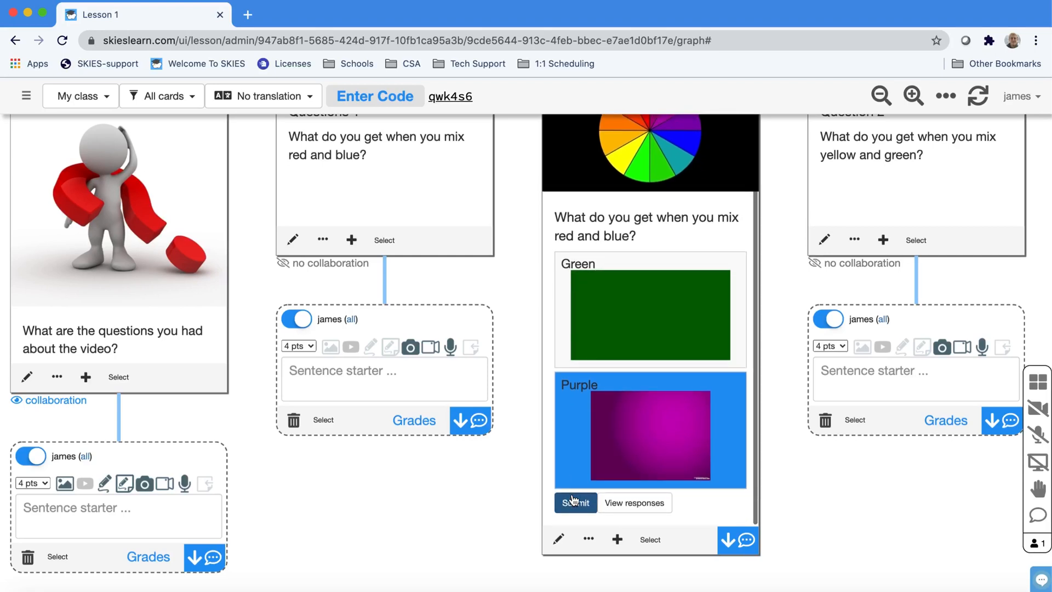
pyautogui.click(576, 507)
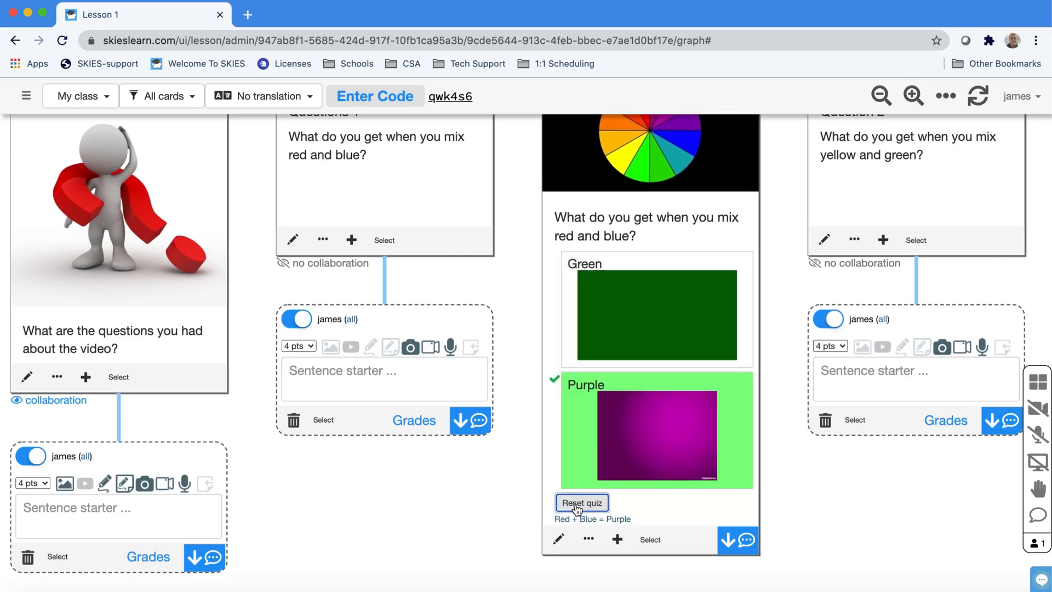
# Review the feedback under the submitted answer and reset the color wheel quiz.
pyautogui.scroll(-3, 584, 422)
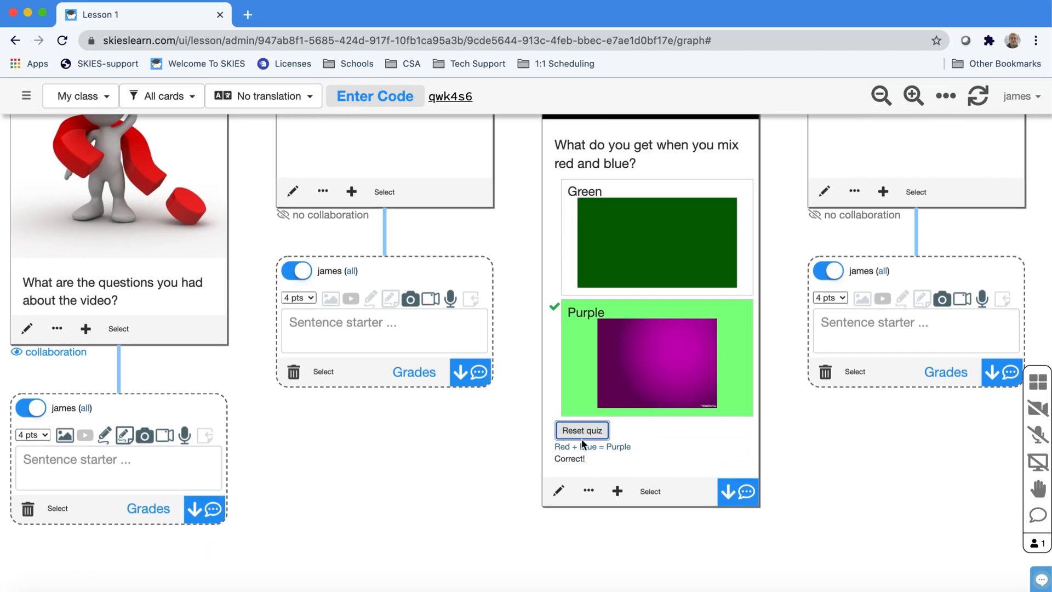
pyautogui.click(579, 435)
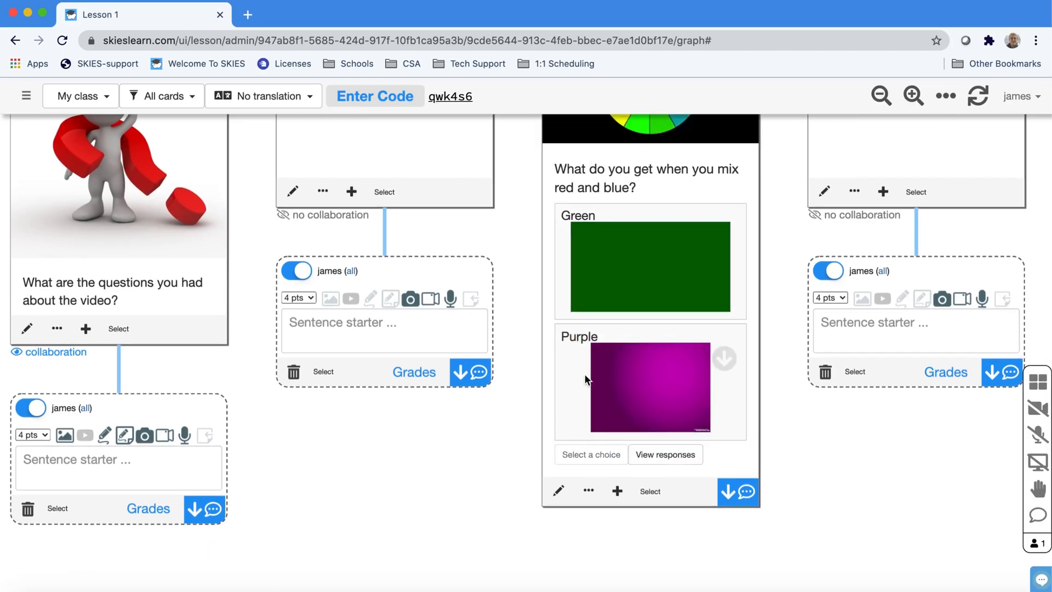
pyautogui.scroll(5, 586, 378)
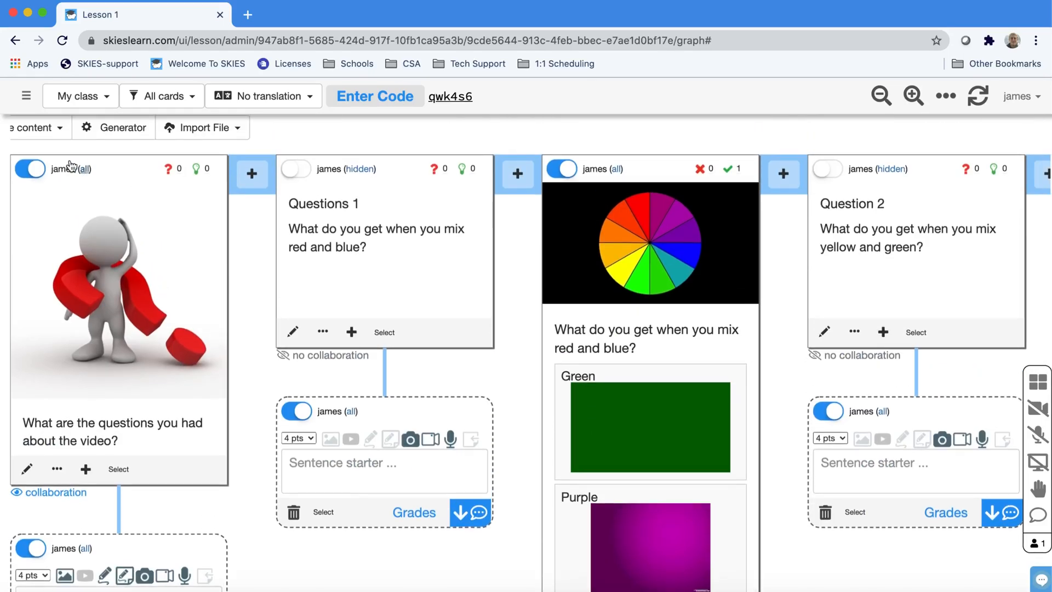
# Go back to the 5th Grade Class course, open Lesson 1 under ELA, and hide the lesson list.
pyautogui.click(26, 95)
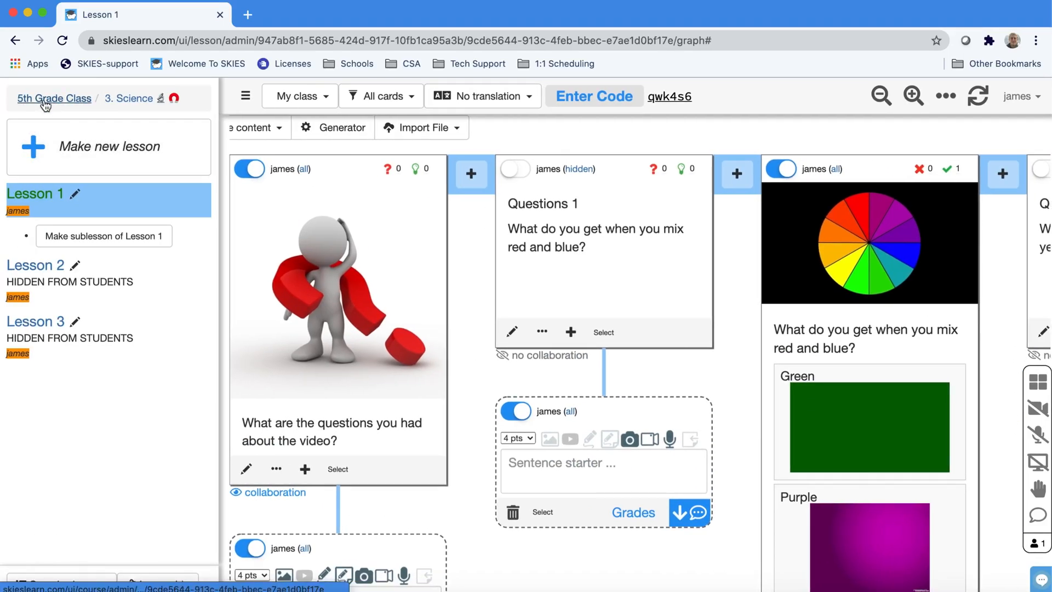
pyautogui.click(45, 101)
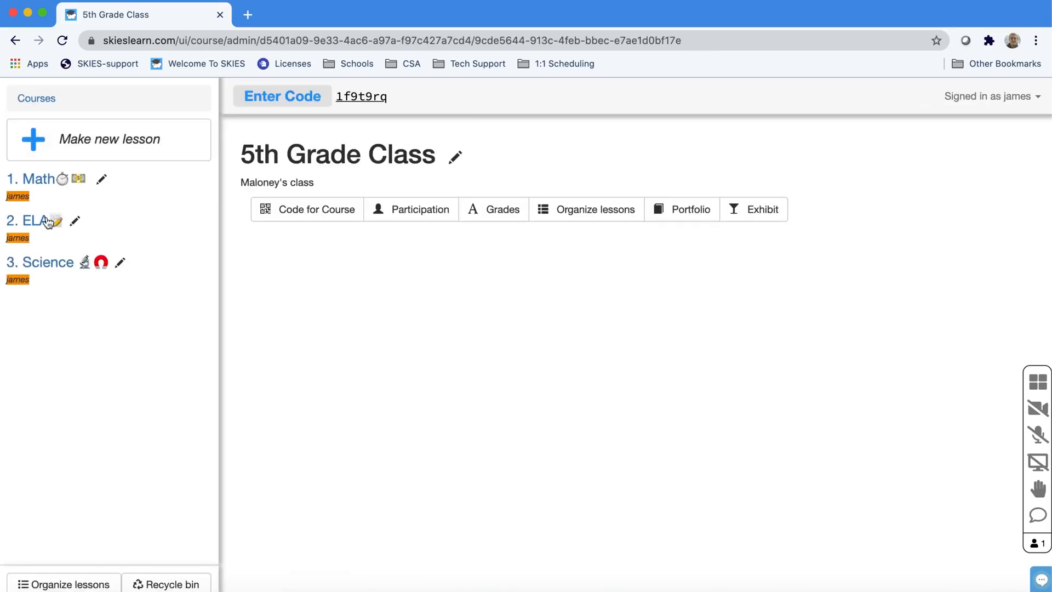
pyautogui.click(29, 222)
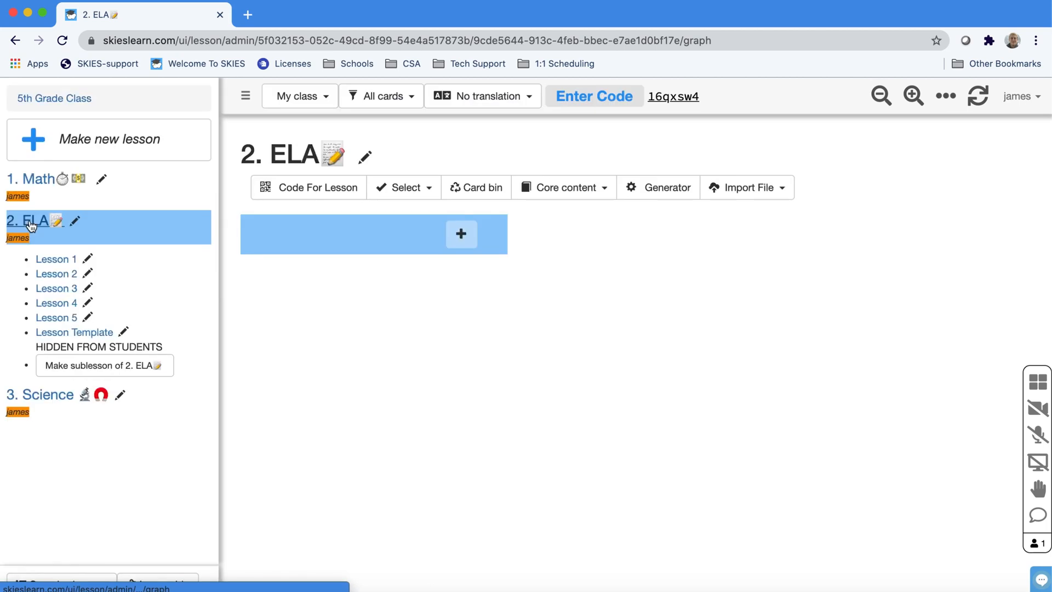
pyautogui.click(56, 260)
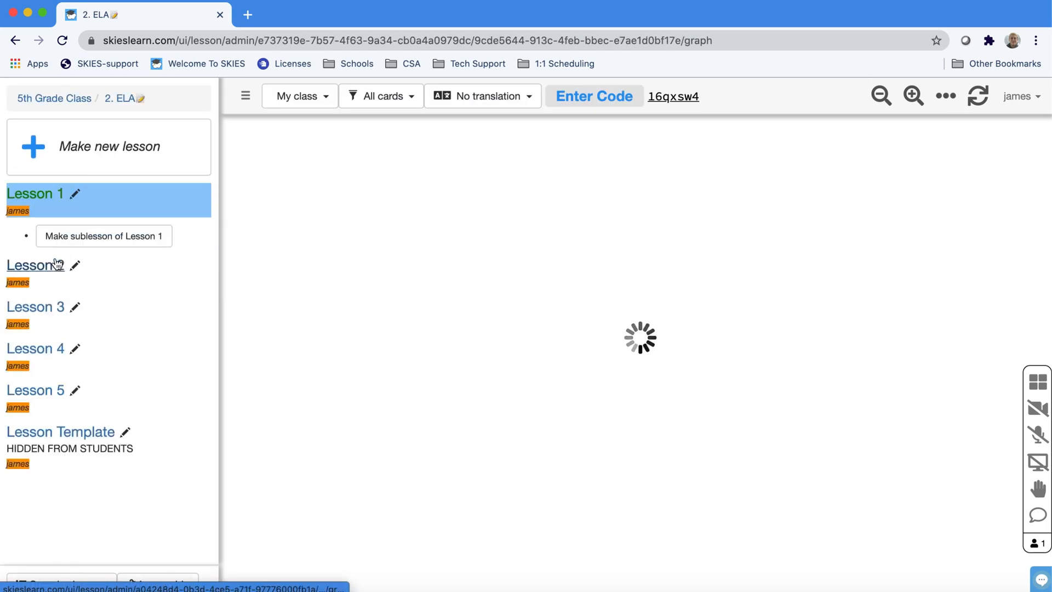
pyautogui.click(245, 96)
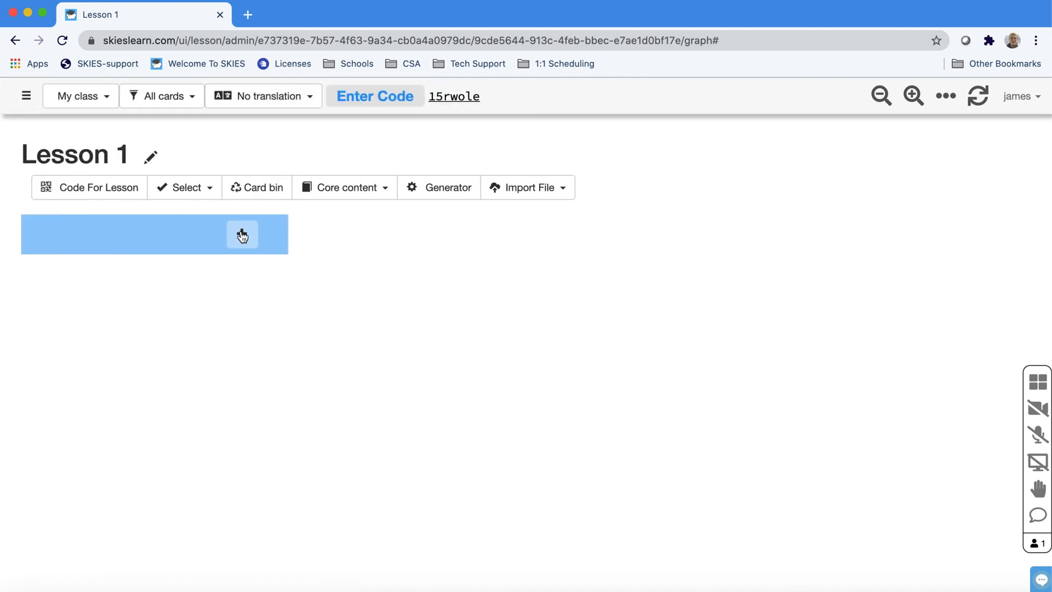
# Start a new Cloze Choice quiz card in the lesson and highlight its example sentence.
pyautogui.click(242, 234)
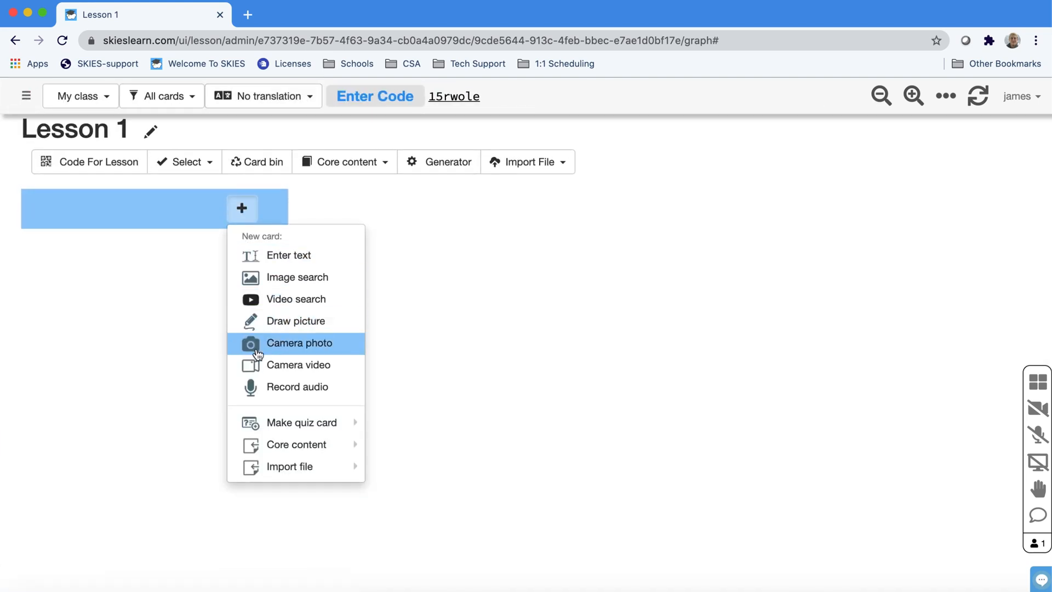
pyautogui.moveTo(267, 432)
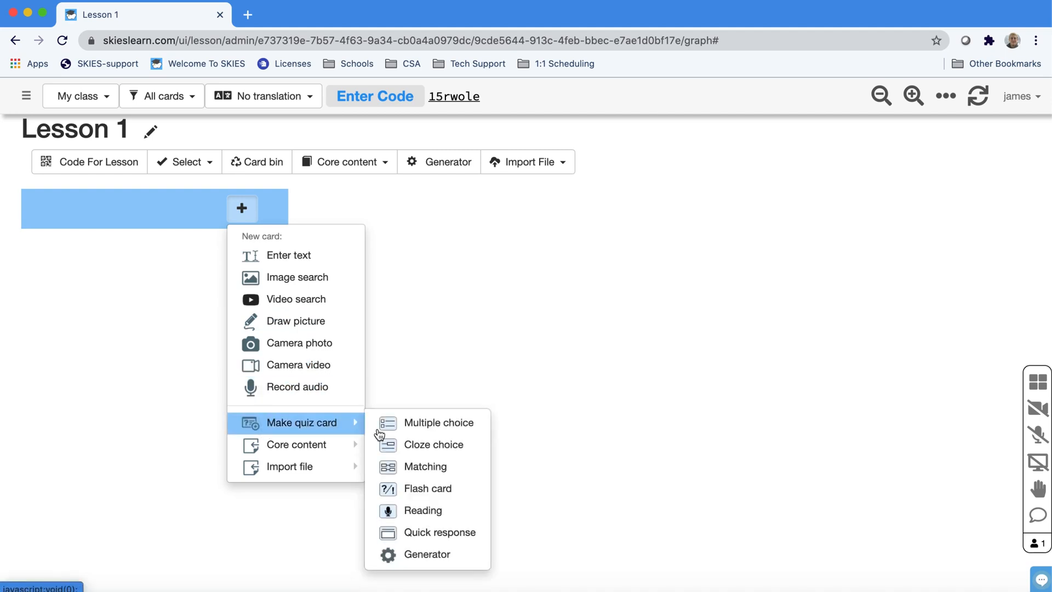
pyautogui.click(414, 446)
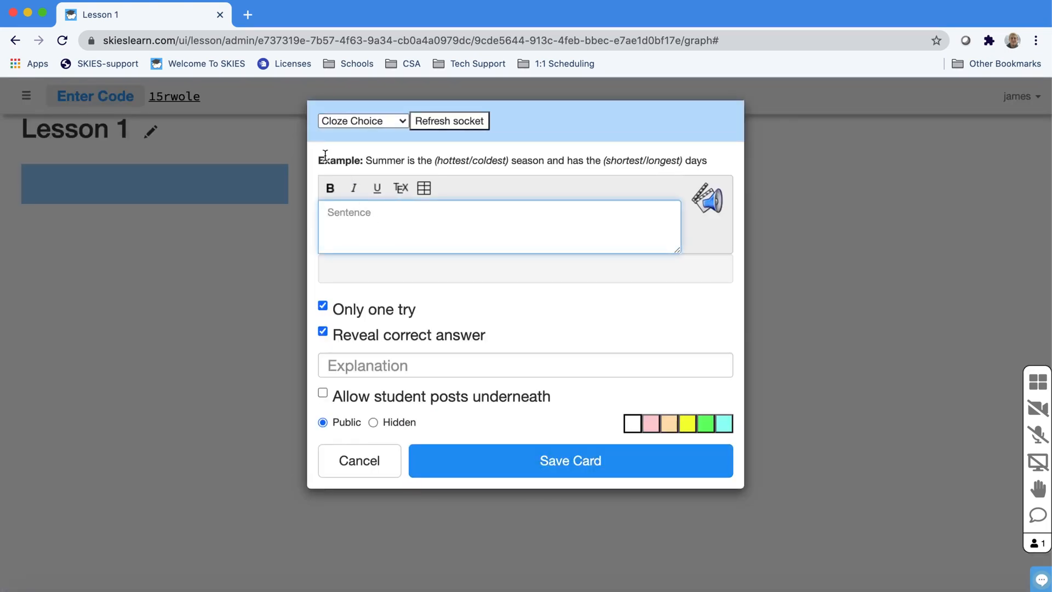
pyautogui.moveTo(320, 159); pyautogui.dragTo(714, 165)
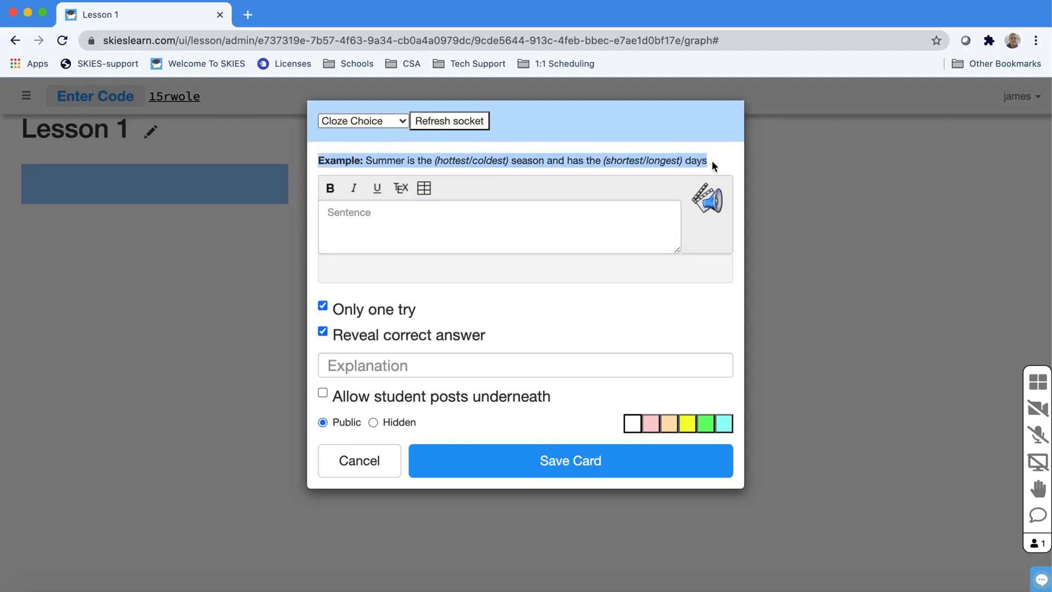
# Enter the cloze sentence "I love math (and/but) I love science." with "and" as the correct choice.
pyautogui.click(493, 211)
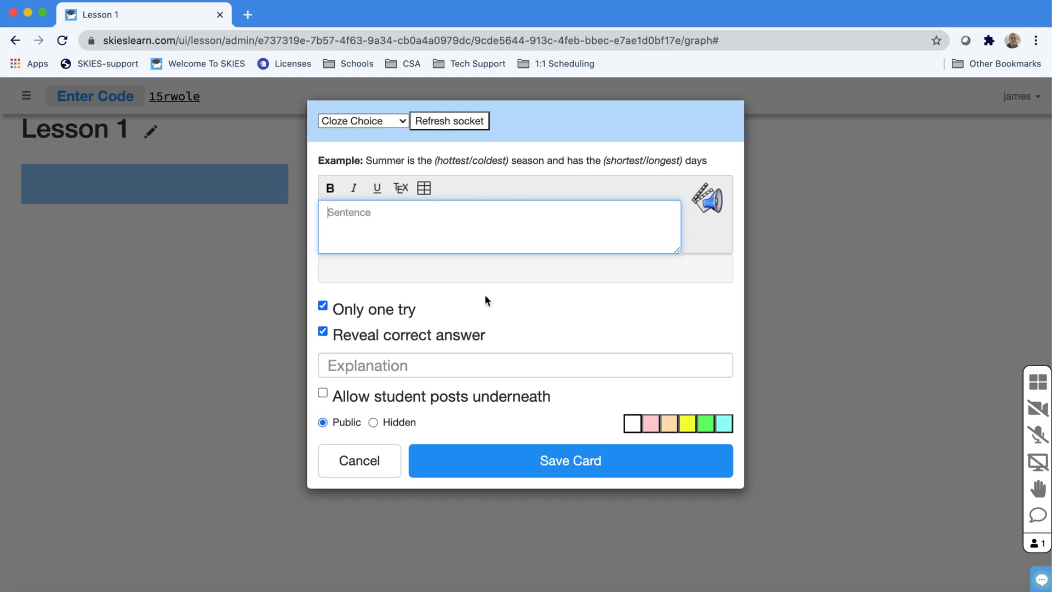
pyautogui.write('I love math')
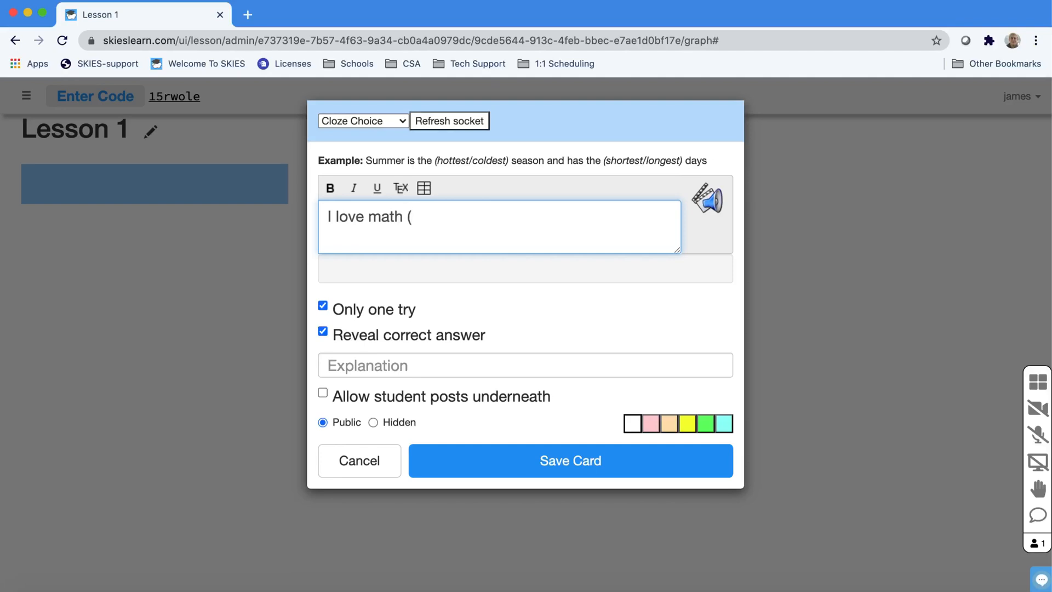
pyautogui.write('(and/but)')
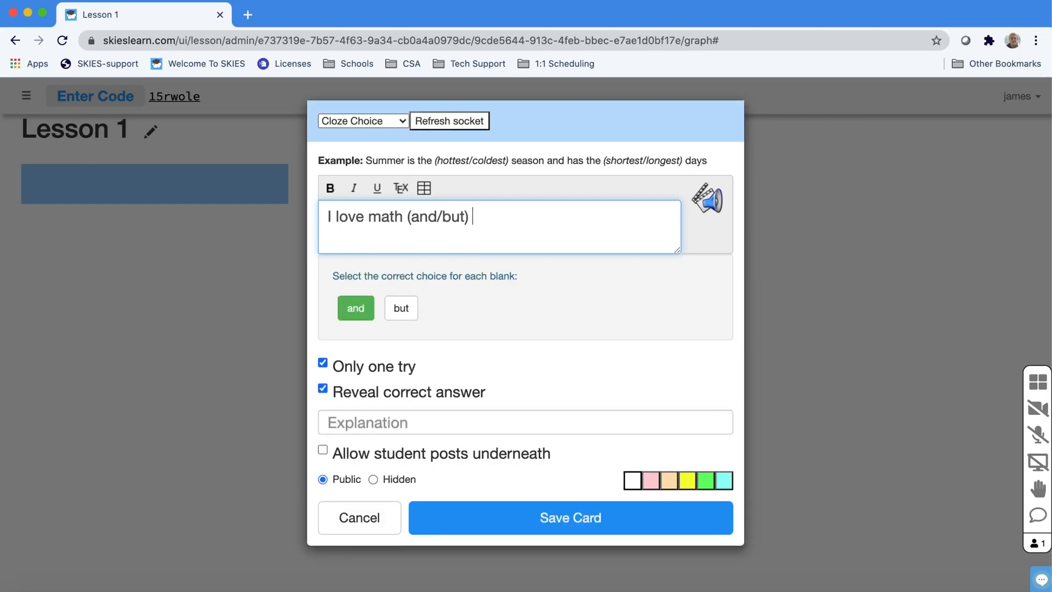
pyautogui.write(' I love science.')
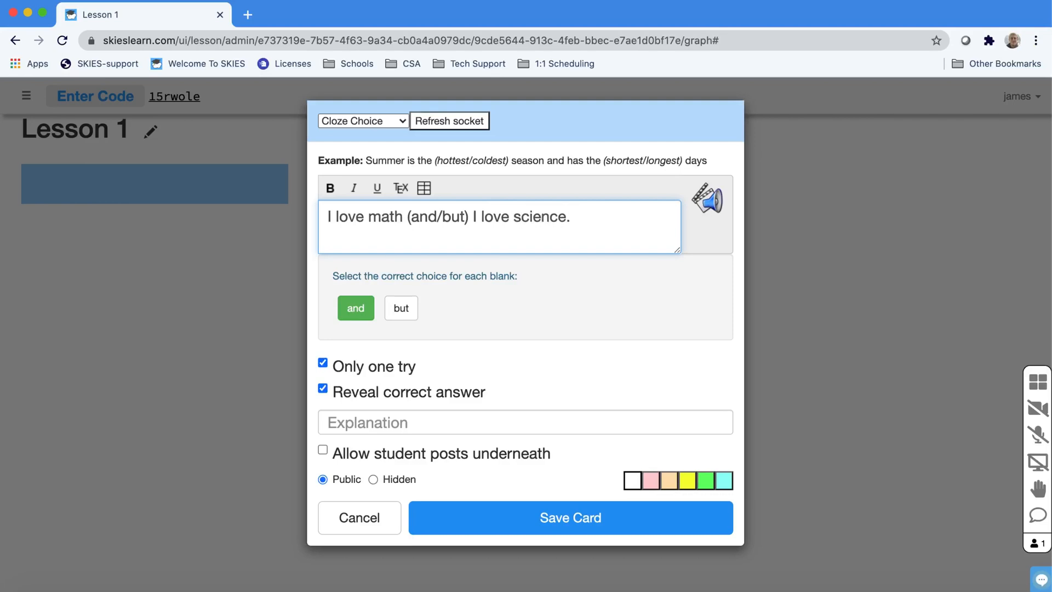
pyautogui.click(405, 310)
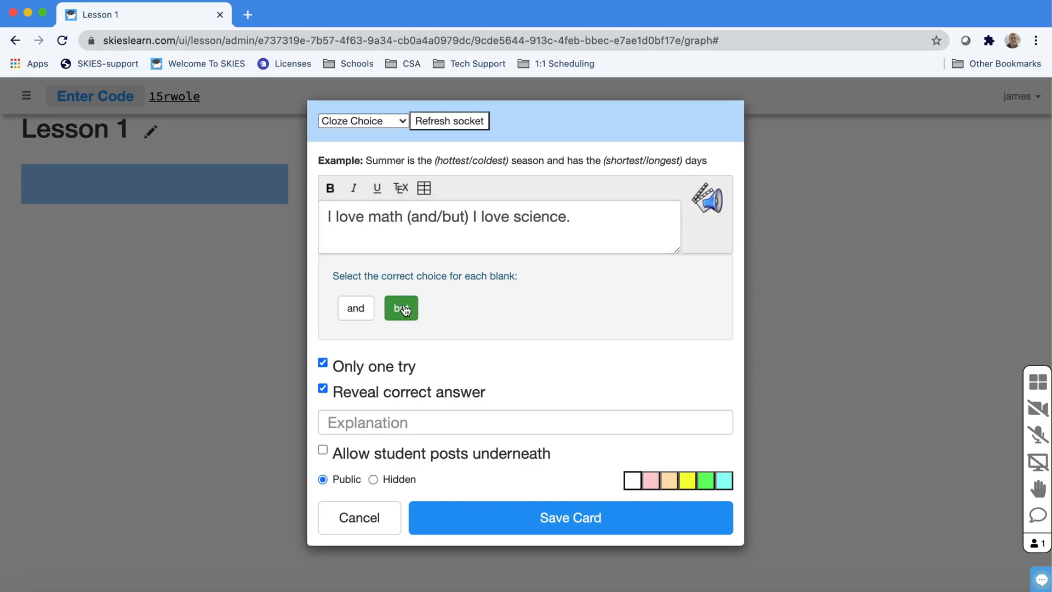
pyautogui.click(362, 311)
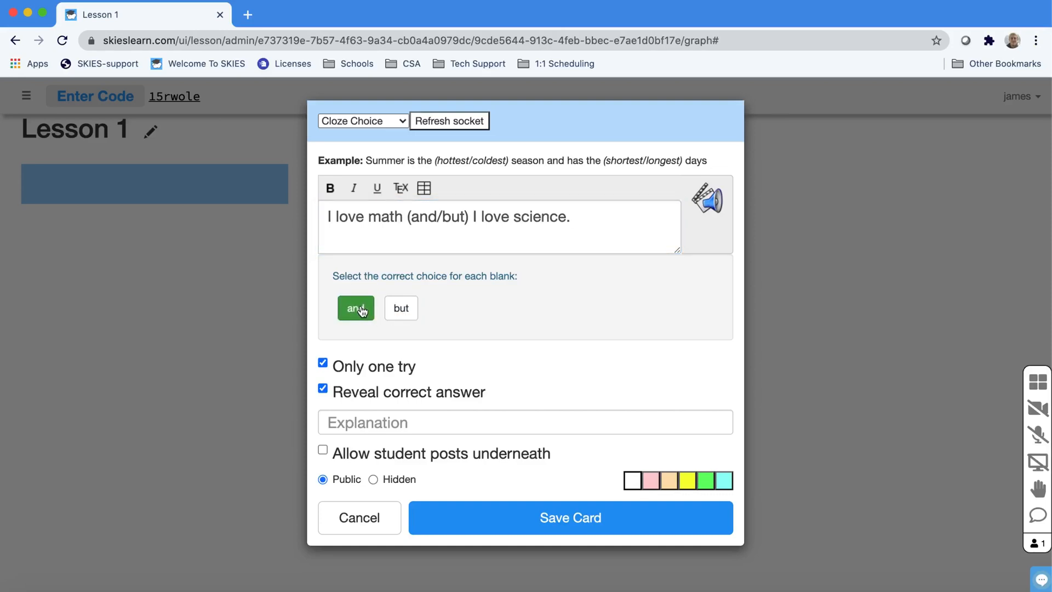
# Add the text "Science is fun (because/even though)" and mark "even though" as the correct choice for the second blank.
pyautogui.click(592, 218)
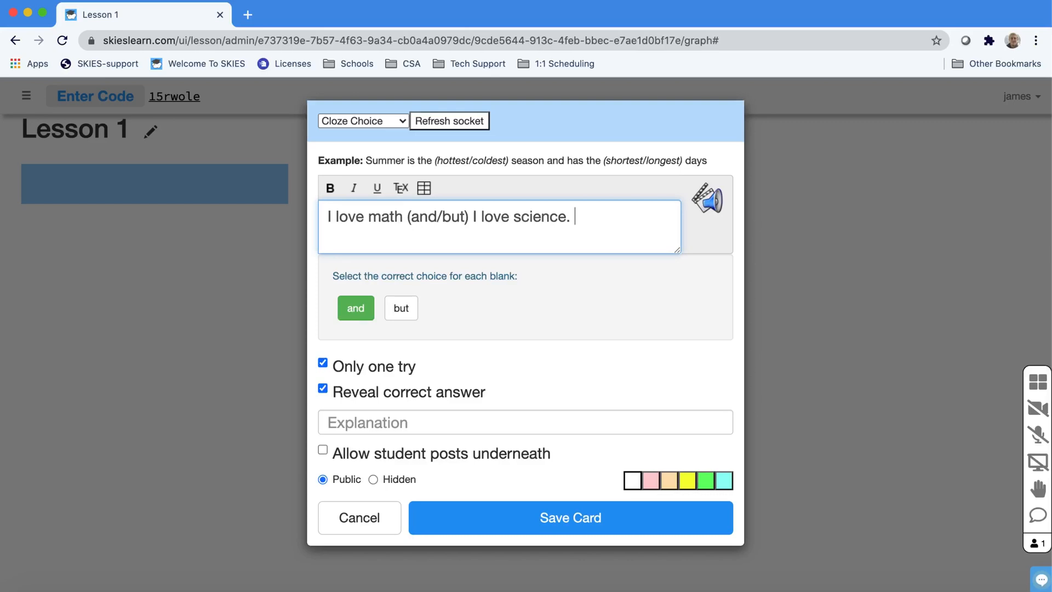
pyautogui.write('Science is fun')
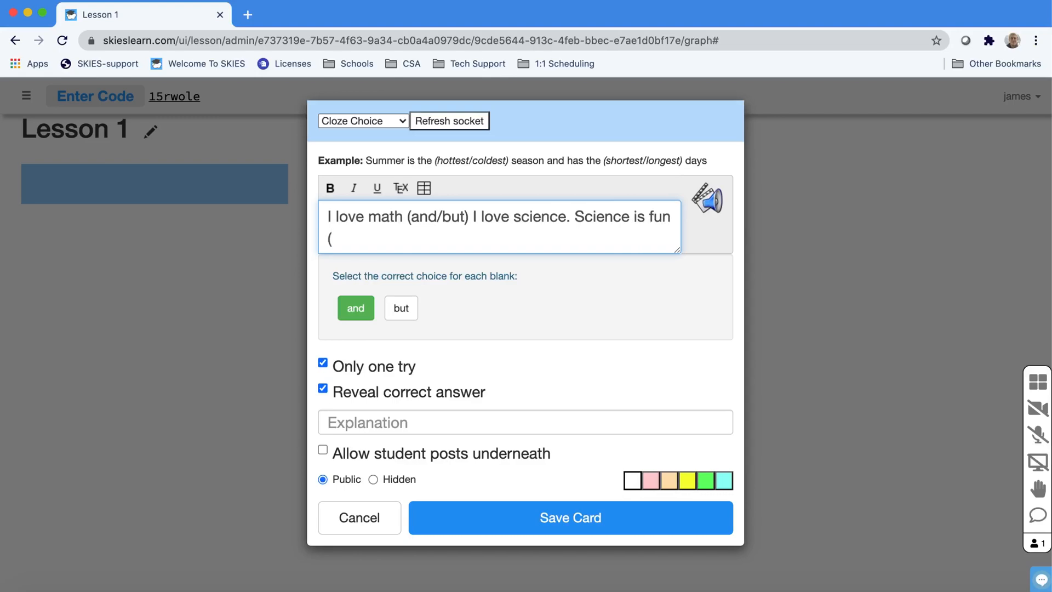
pyautogui.write(' (because/ev')
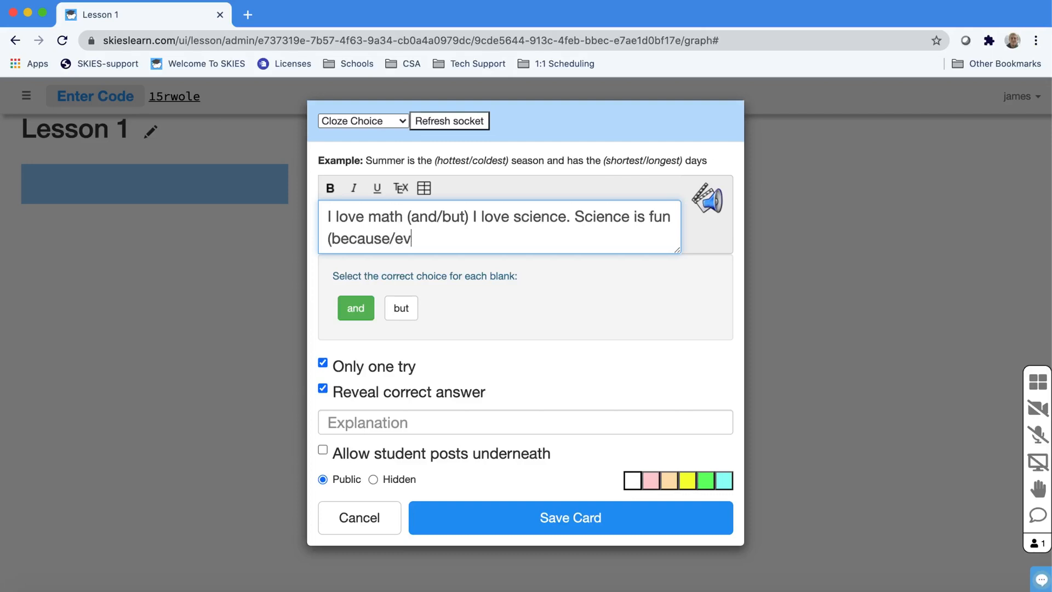
pyautogui.write('en though)')
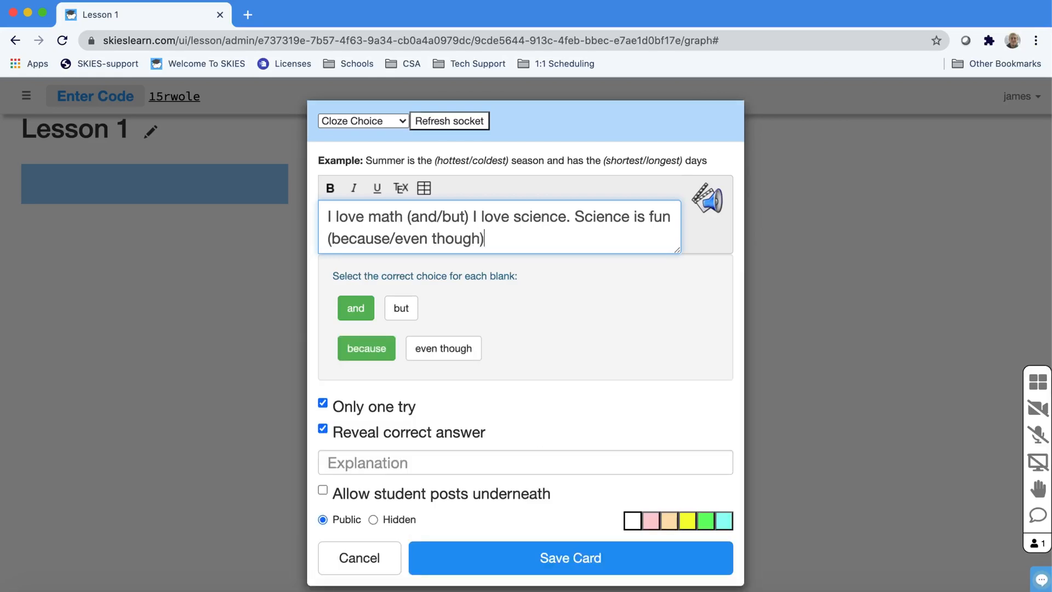
pyautogui.click(438, 354)
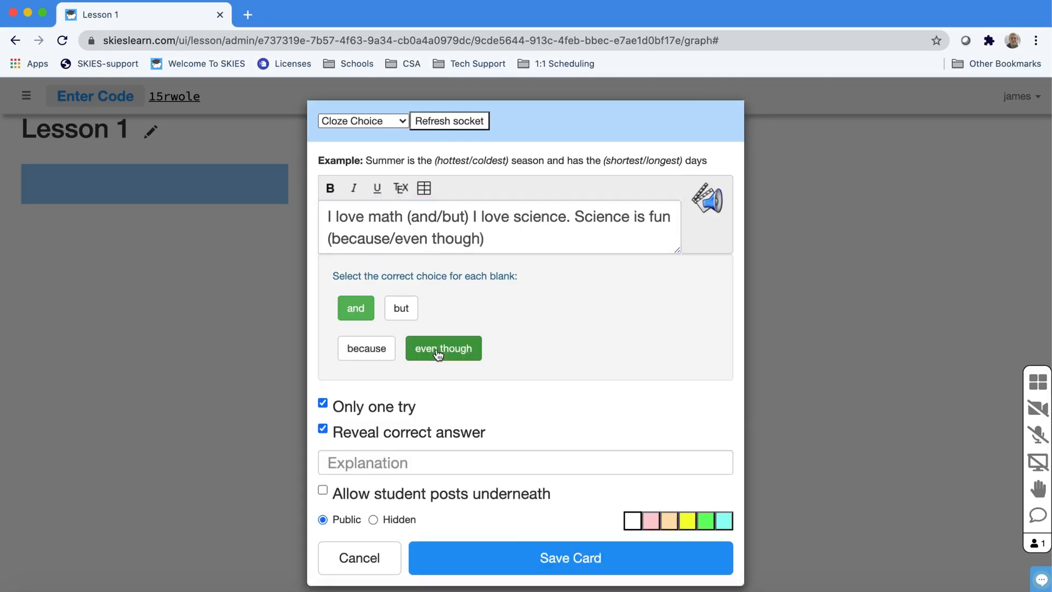
# Finish the second sentence with "it is challenging." and save the card without an explanation.
pyautogui.click(528, 237)
pyautogui.write('it ')
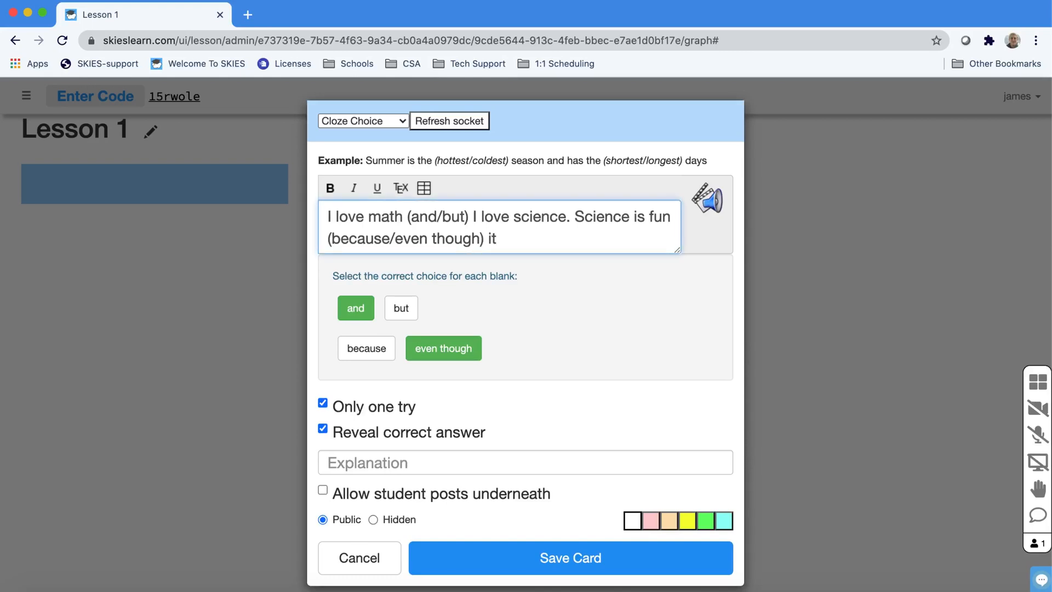
pyautogui.write('is challe')
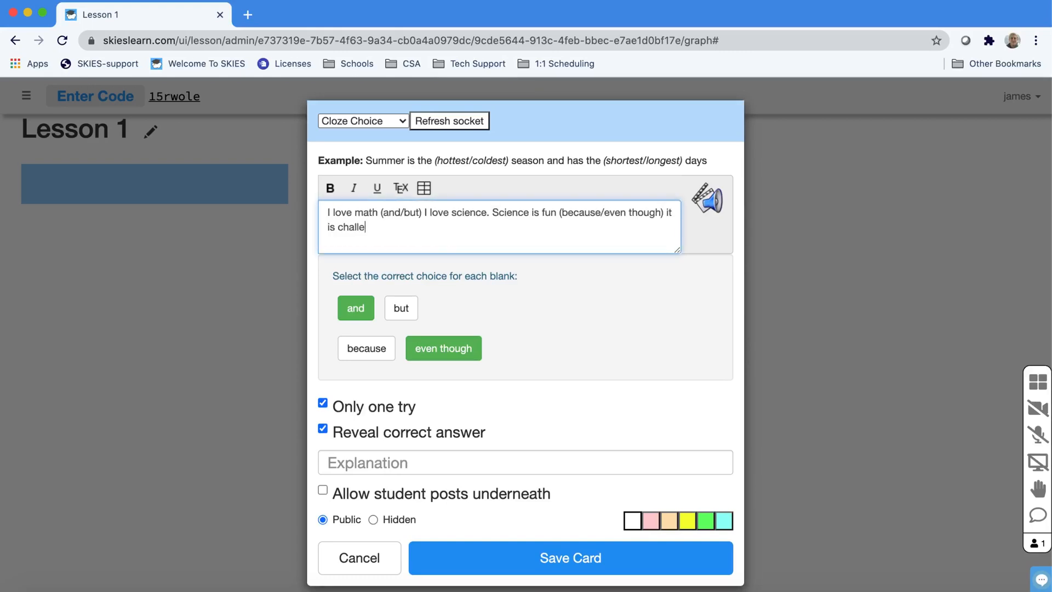
pyautogui.write('nging.')
pyautogui.click(442, 466)
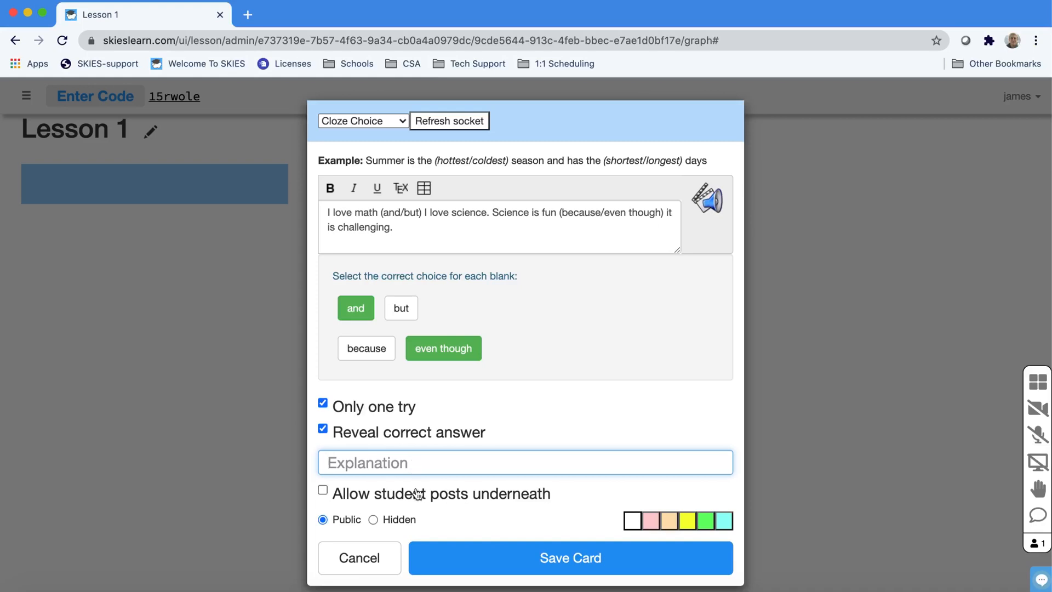
pyautogui.click(445, 558)
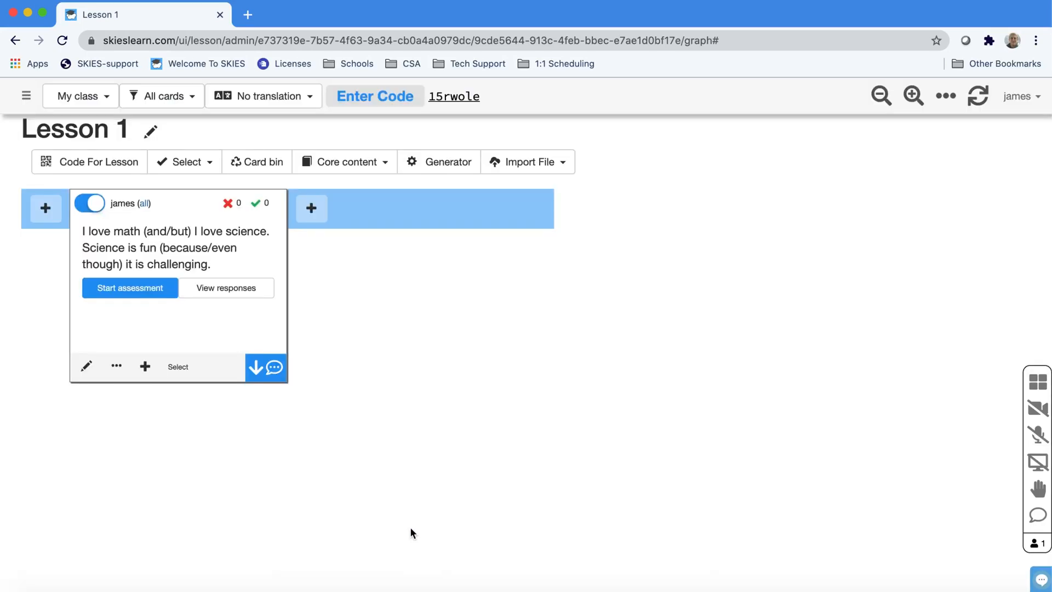
# Try the cloze assessment by choosing "and" for the first blank and "even though" for the second, then cancel the quiz.
pyautogui.click(131, 293)
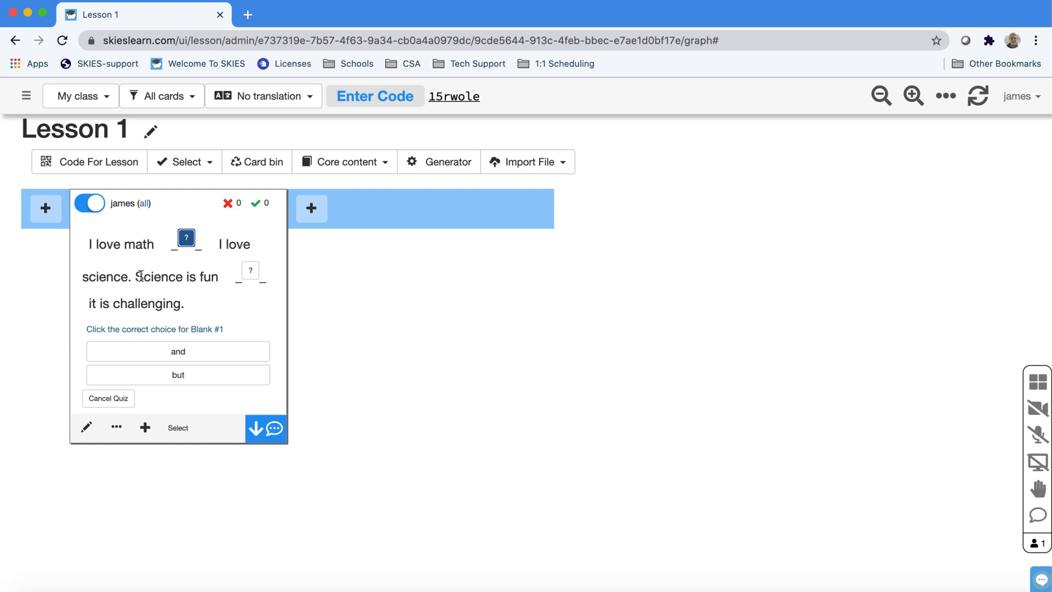
pyautogui.click(196, 363)
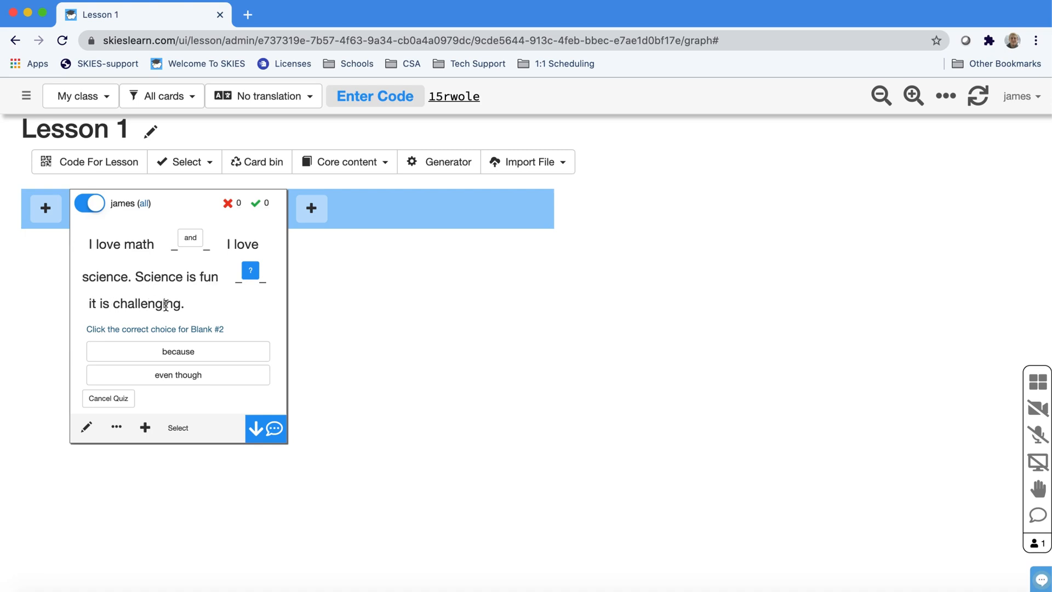
pyautogui.click(232, 382)
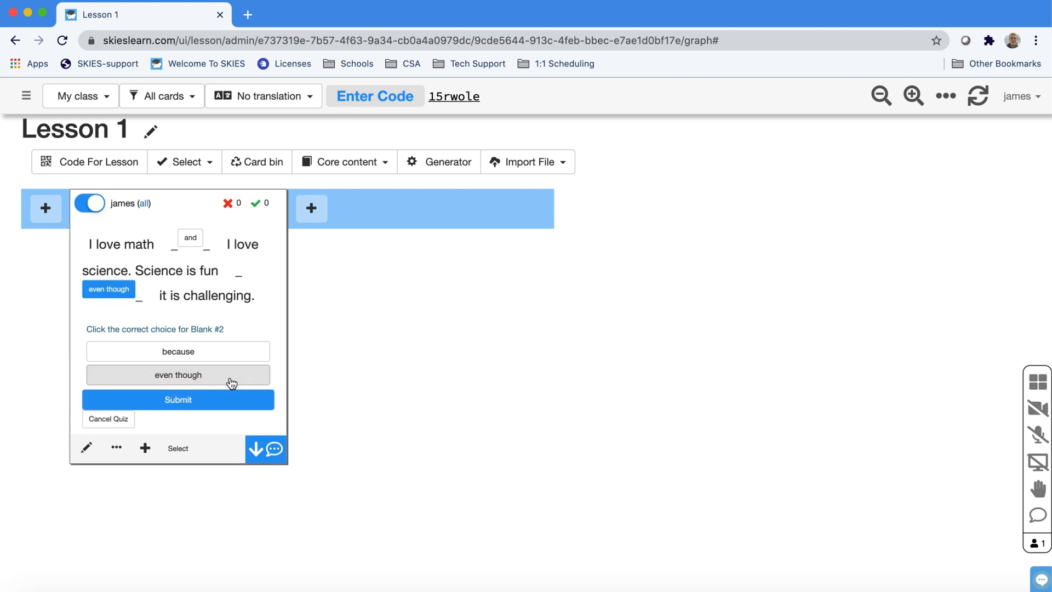
pyautogui.click(116, 419)
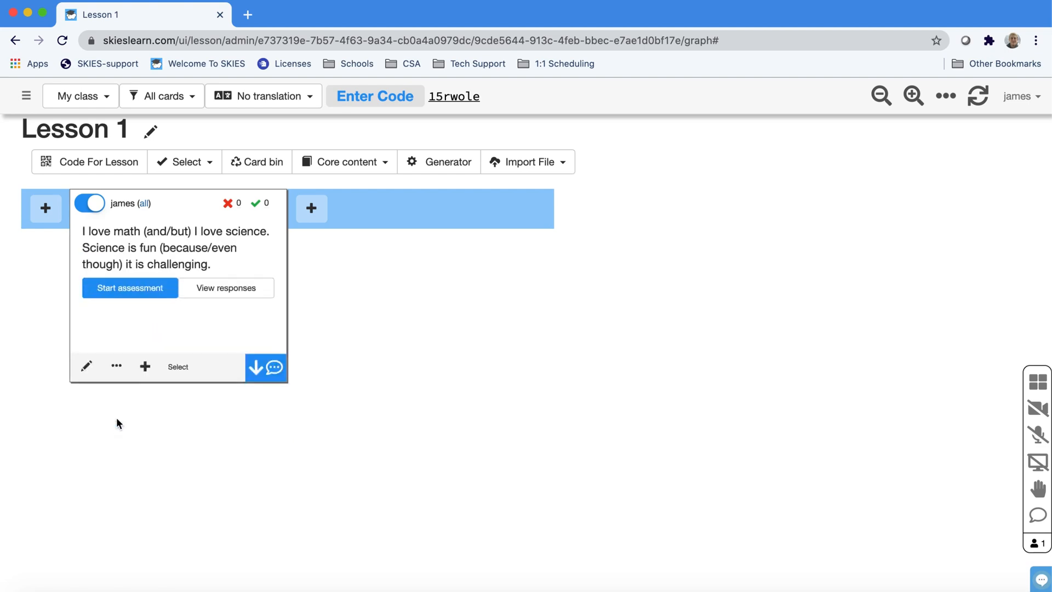
# Start a Spelling quiz from the quiz card generators, placed after the cloze card.
pyautogui.click(324, 217)
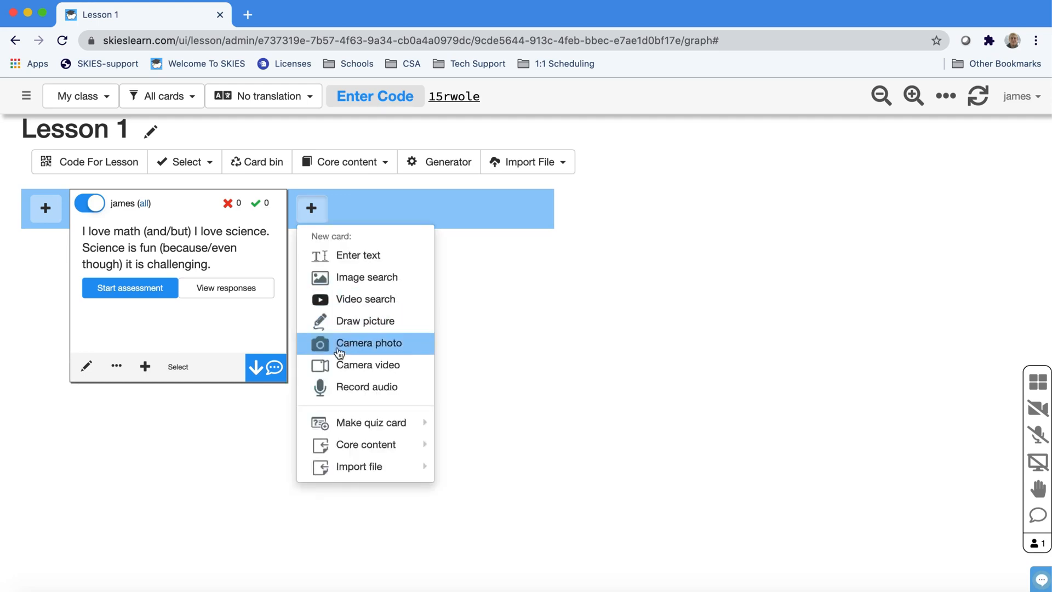
pyautogui.moveTo(348, 422)
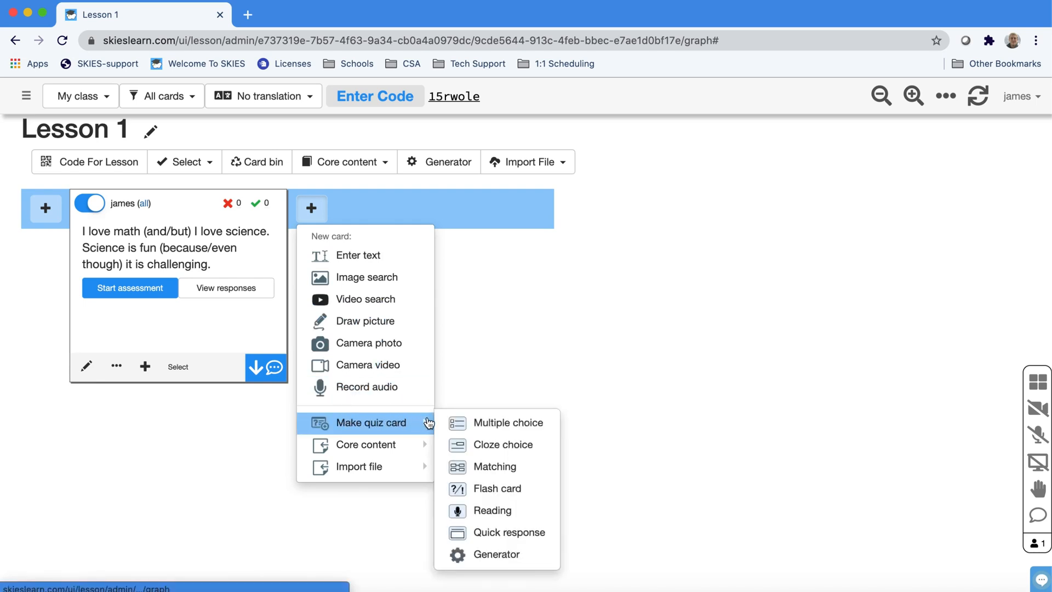
pyautogui.click(542, 554)
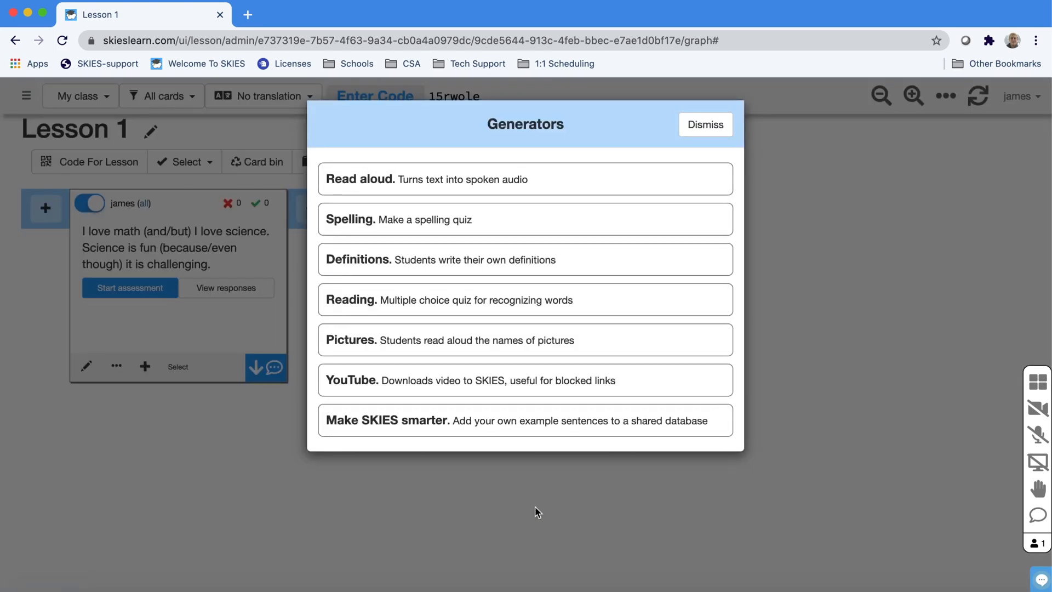
pyautogui.click(505, 225)
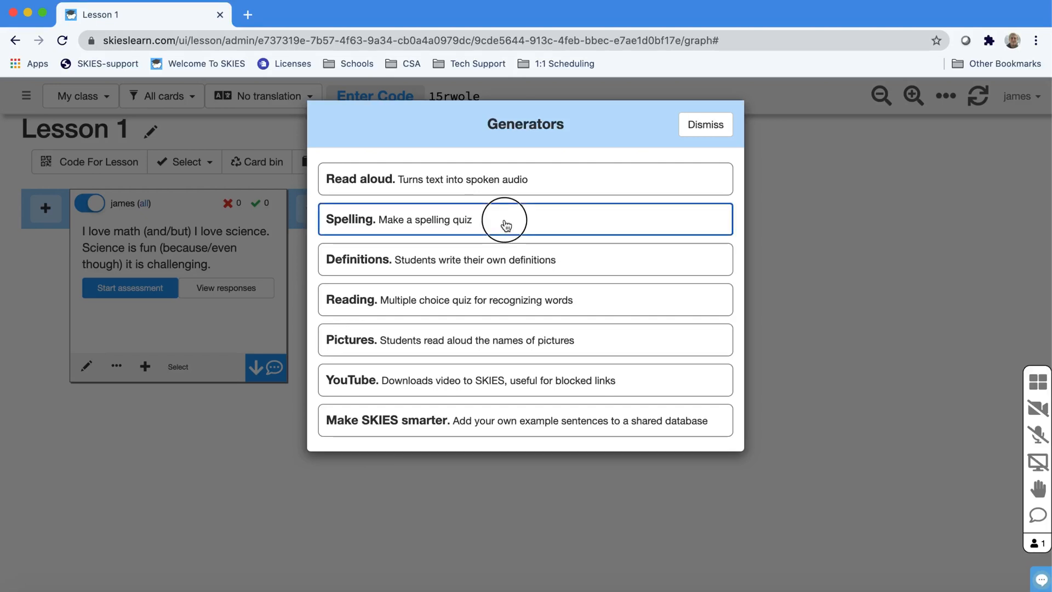
pyautogui.click(505, 220)
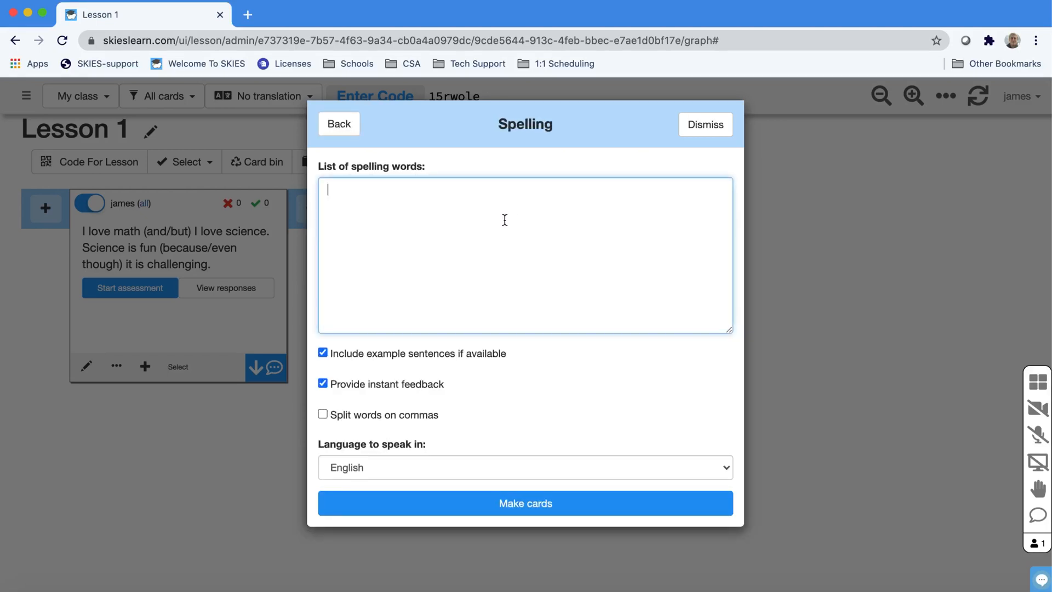
# Enter the spelling words science, physics and biology on separate lines, exclude example sentences, and make the cards.
pyautogui.write('science ')
pyautogui.write('physics ')
pyautogui.write('biology')
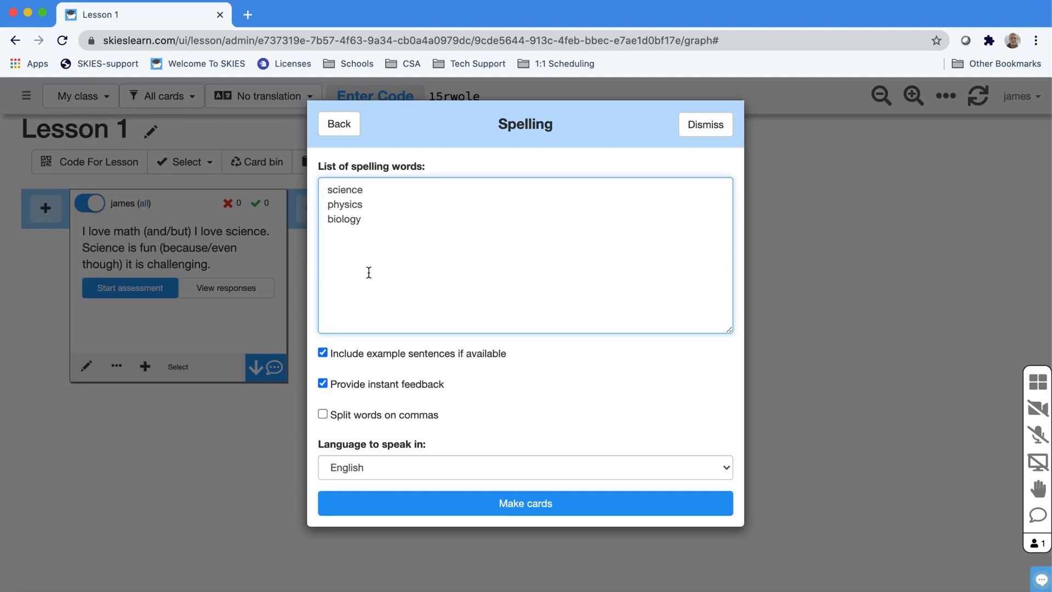
pyautogui.click(361, 359)
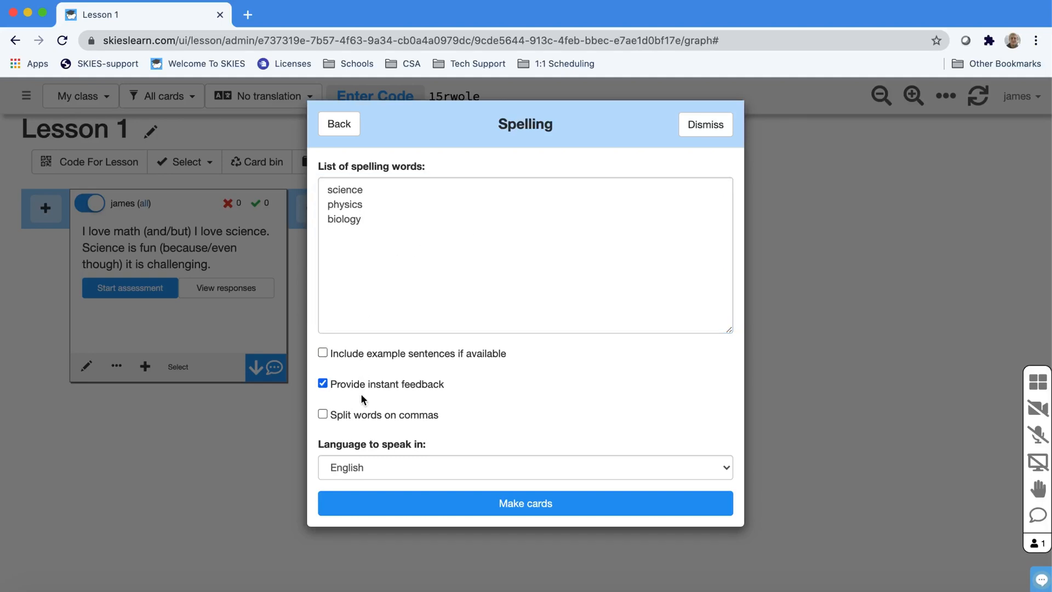
pyautogui.click(370, 510)
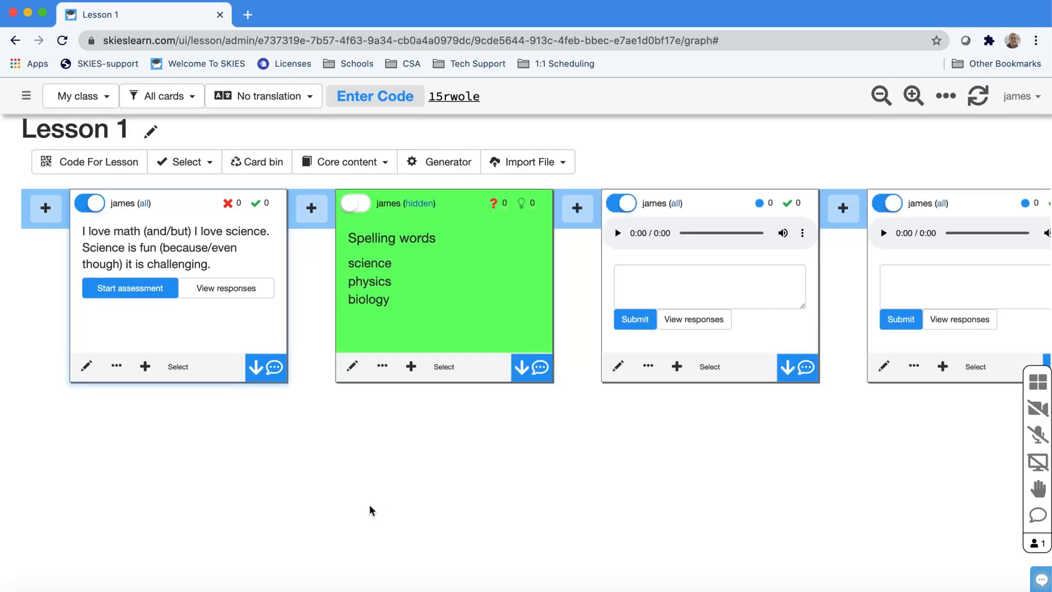
# Play the audio of the first spelling card and submit the answer "science".
pyautogui.hscroll(5, 401, 311)
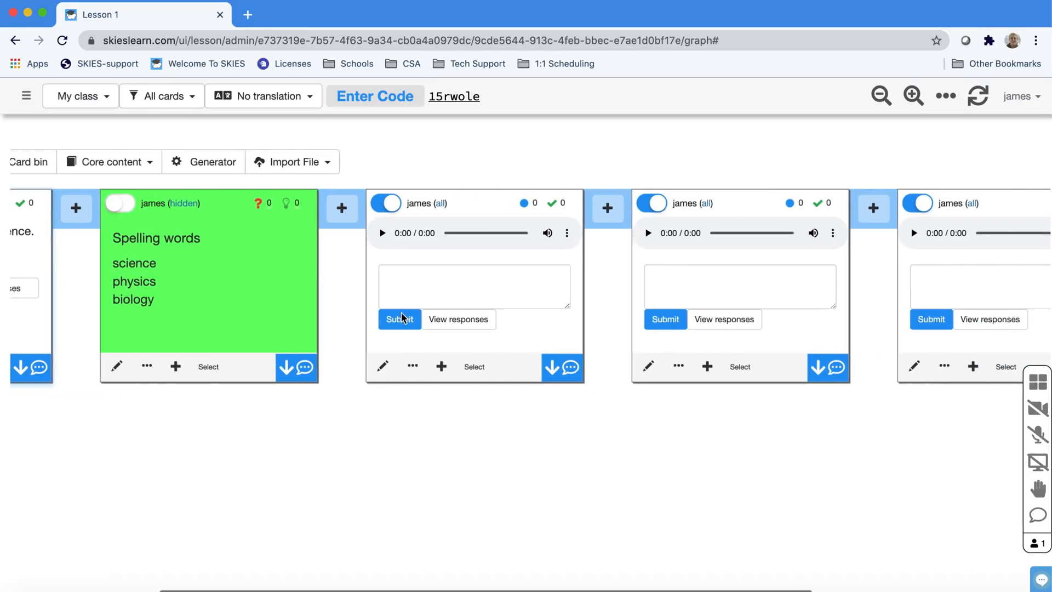
pyautogui.click(381, 234)
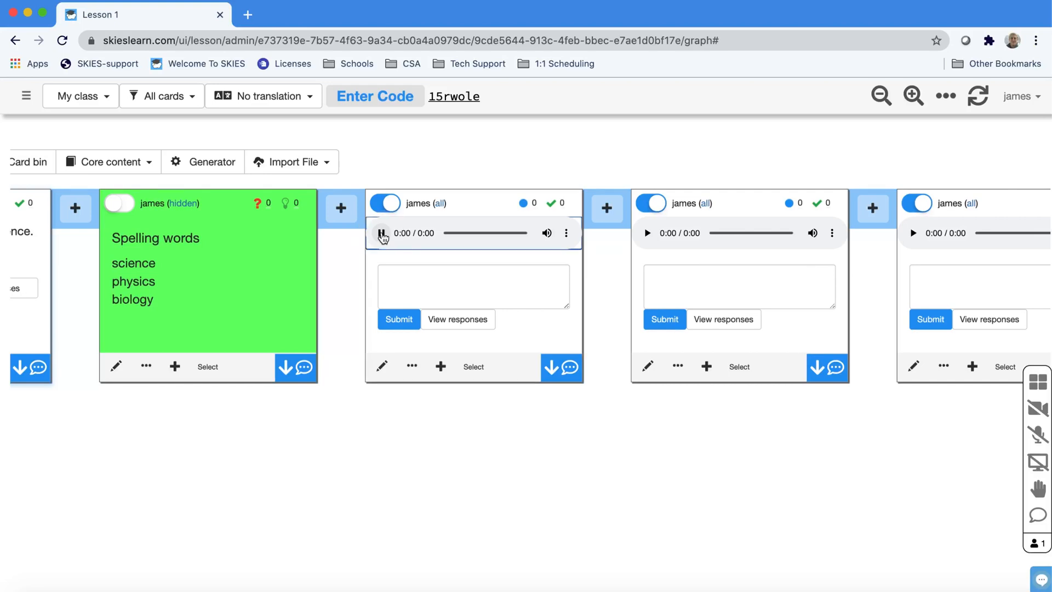
pyautogui.click(381, 233)
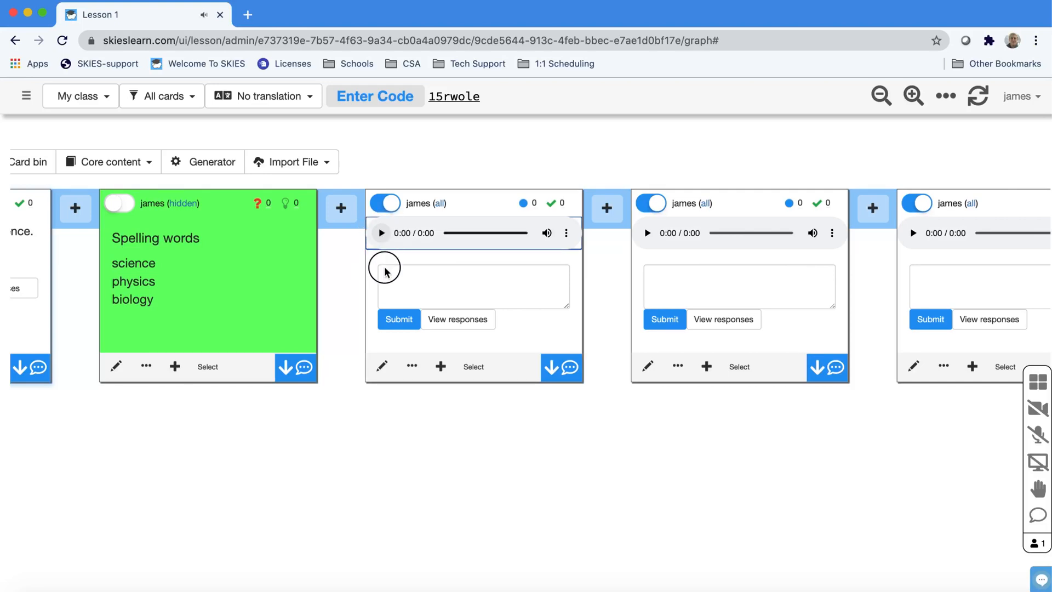
pyautogui.click(414, 280)
pyautogui.write('science')
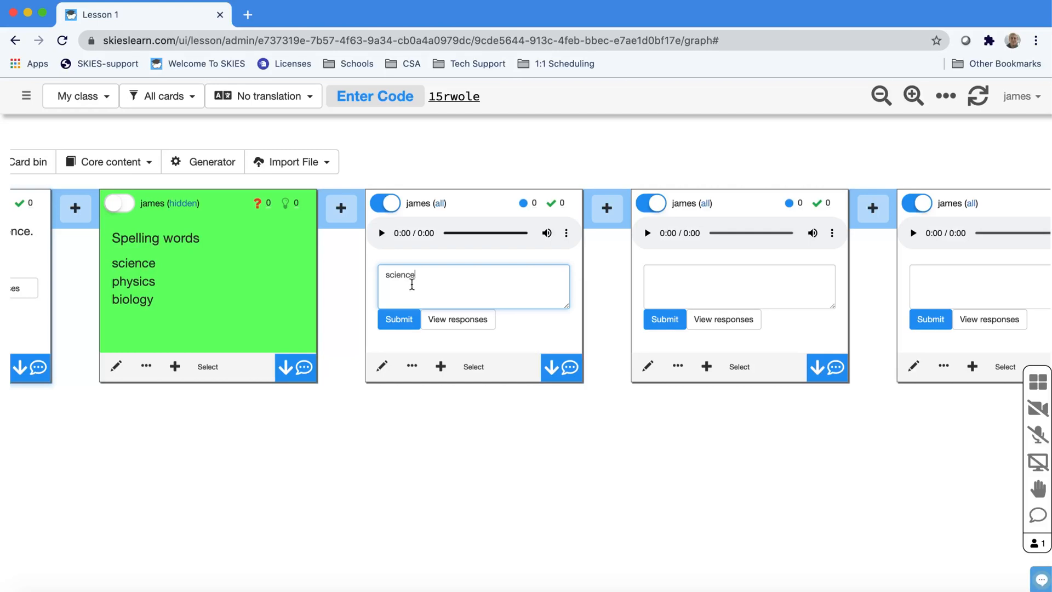
pyautogui.click(399, 319)
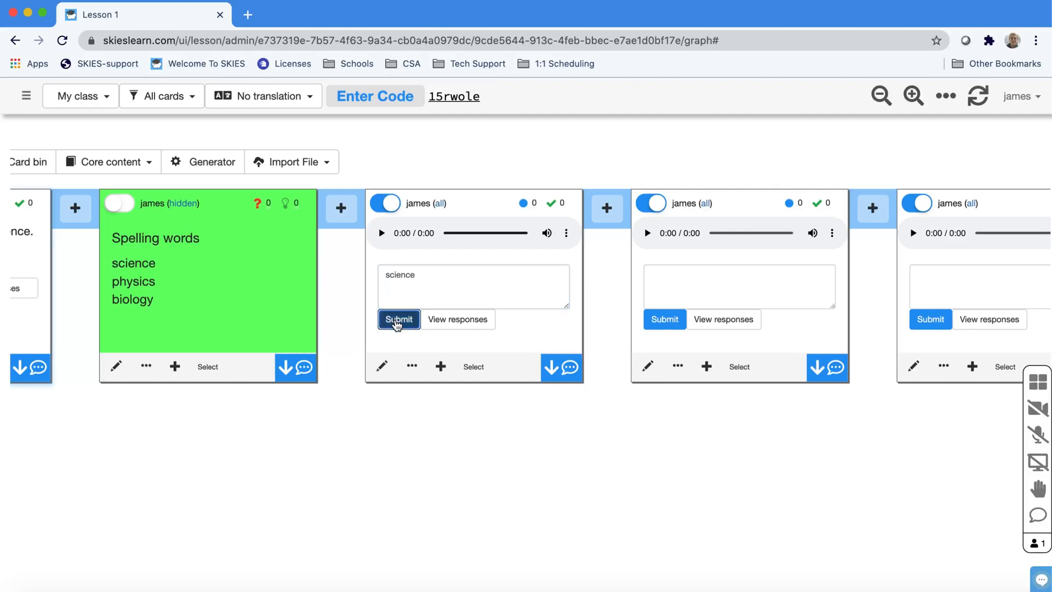
# Play the audio of the second spelling card and submit the answer "physics".
pyautogui.hscroll(4, 461, 312)
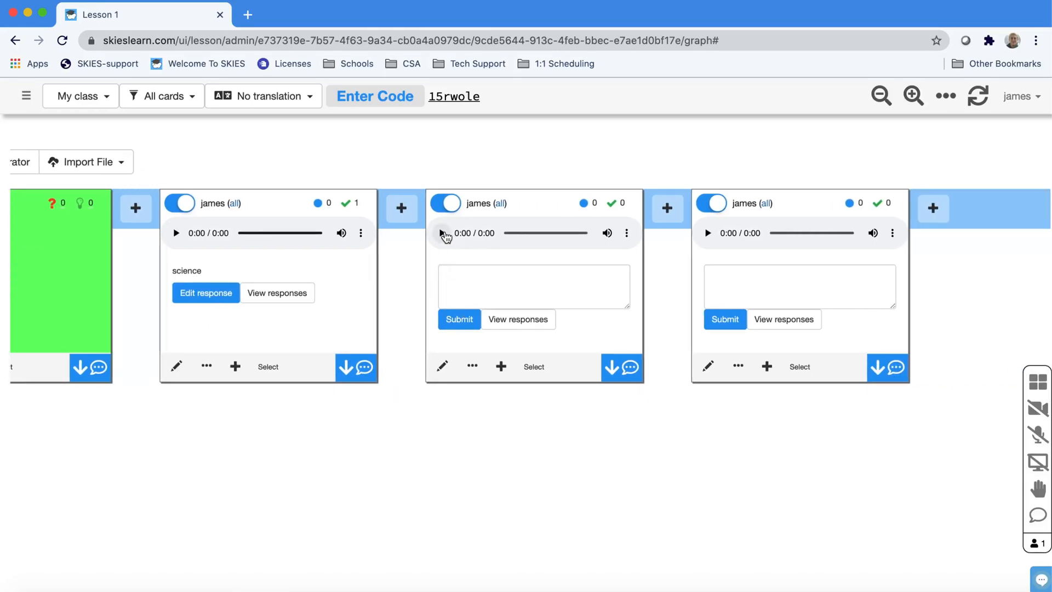
pyautogui.click(443, 234)
pyautogui.click(464, 281)
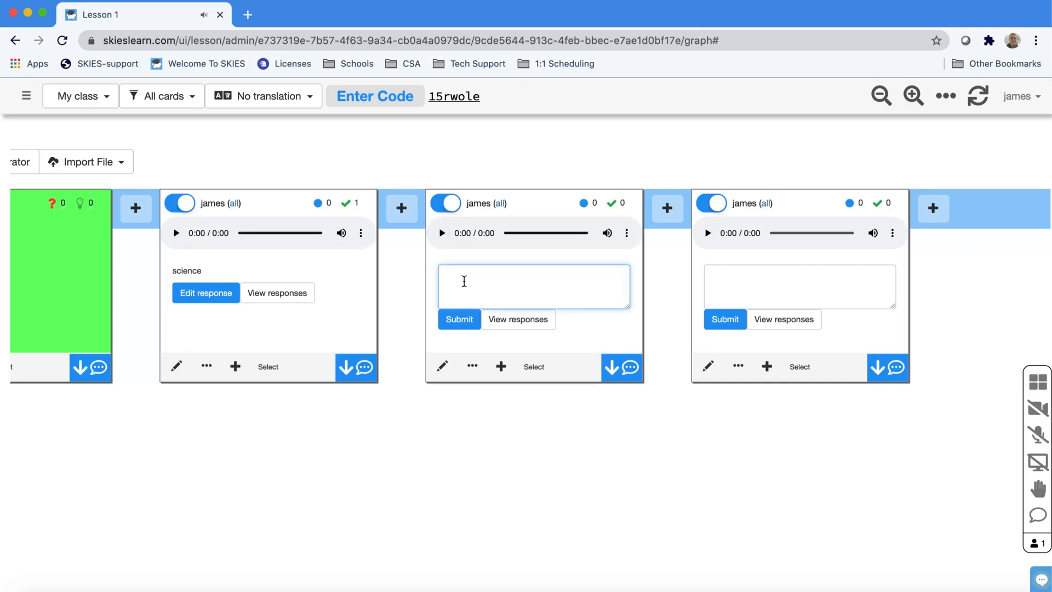
pyautogui.write('physics')
pyautogui.click(454, 319)
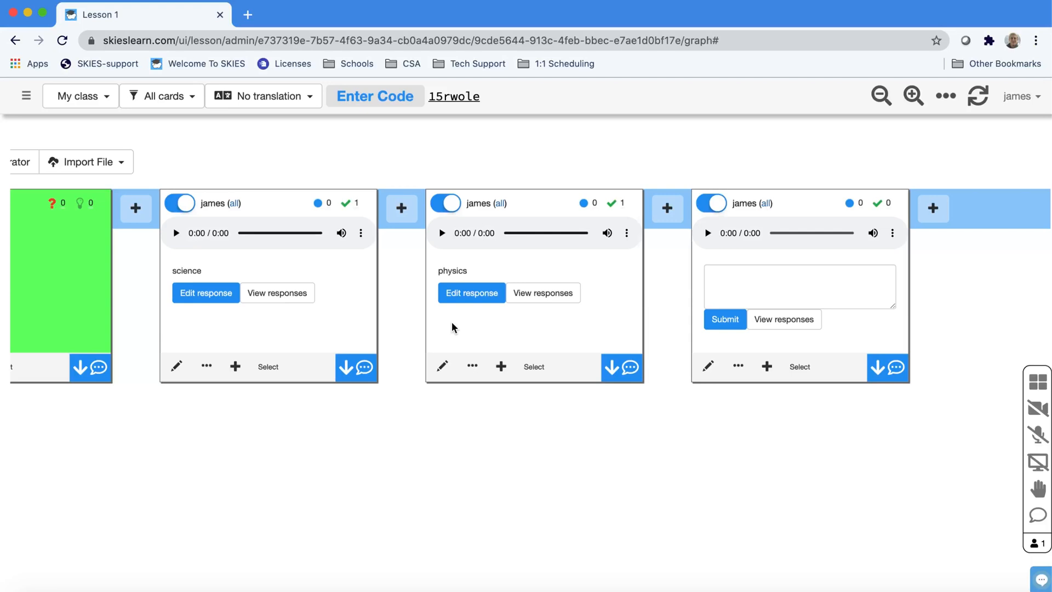
# Start a new Matching quiz card after the last spelling card in the lesson.
pyautogui.hscroll(-8, 454, 327)
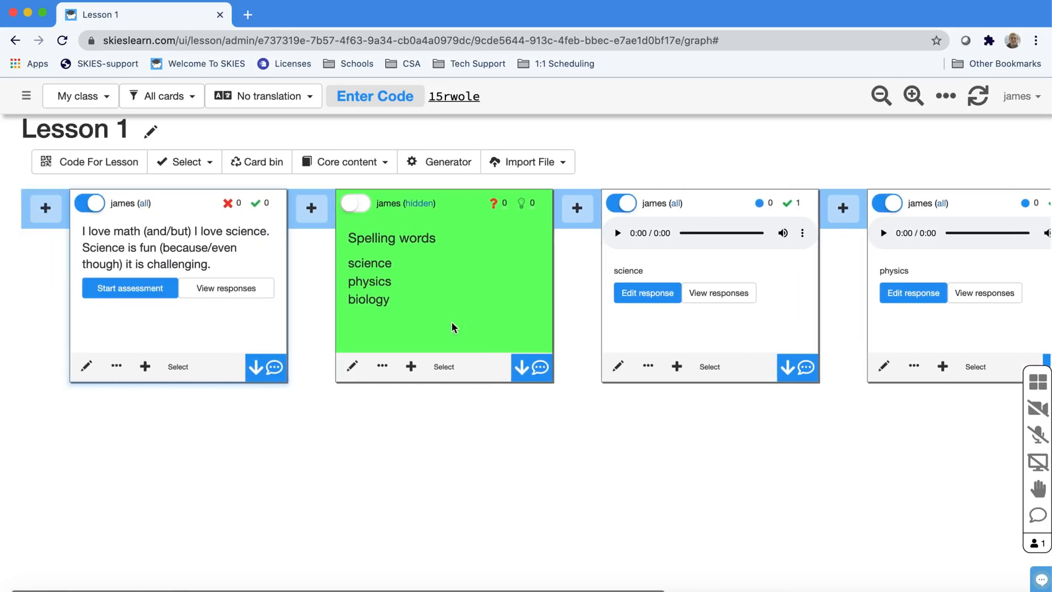
pyautogui.click(783, 208)
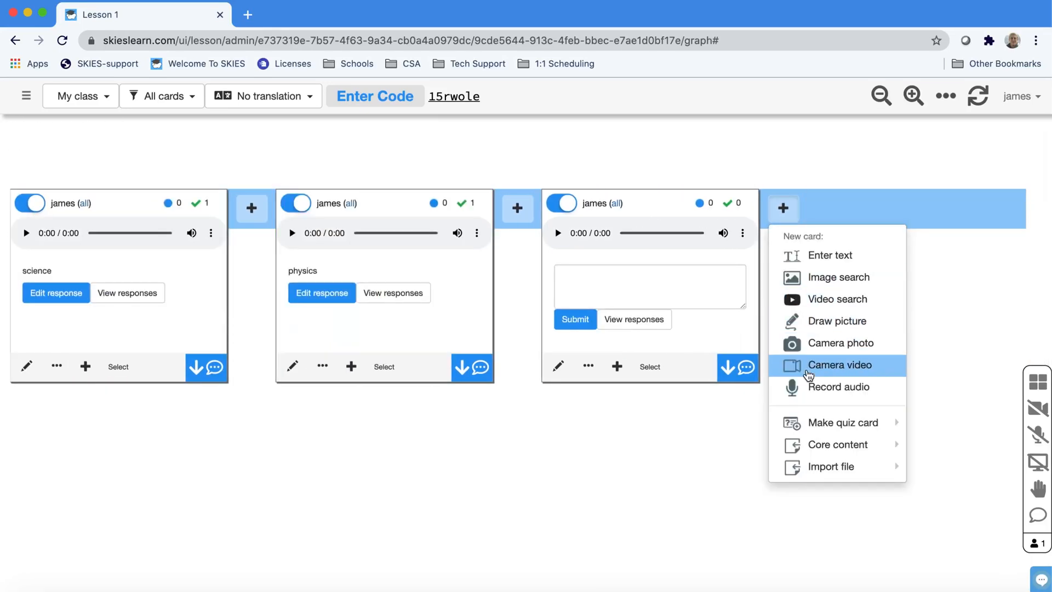
pyautogui.moveTo(809, 424)
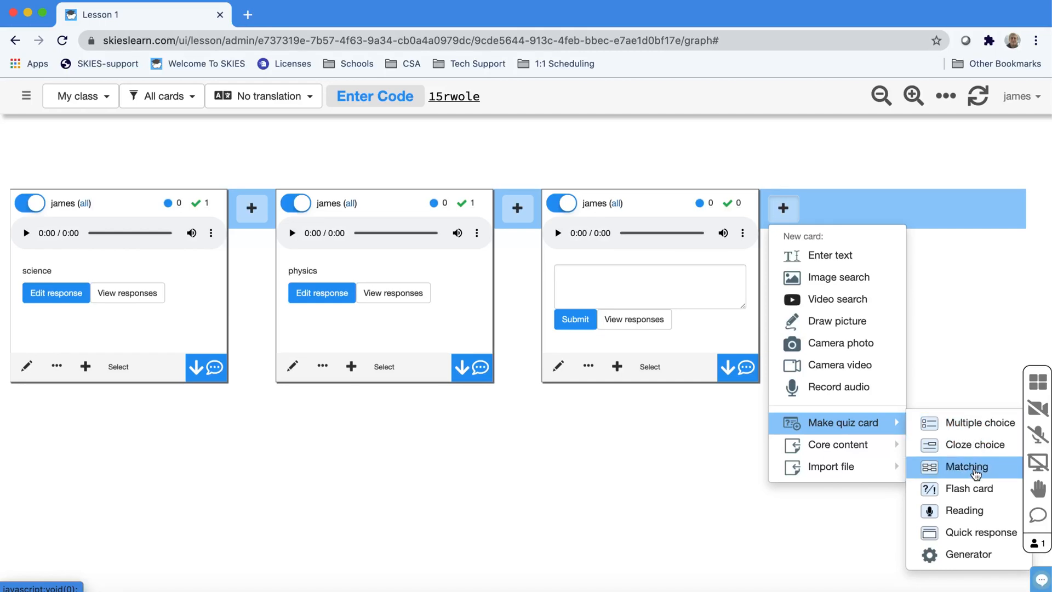
pyautogui.click(975, 472)
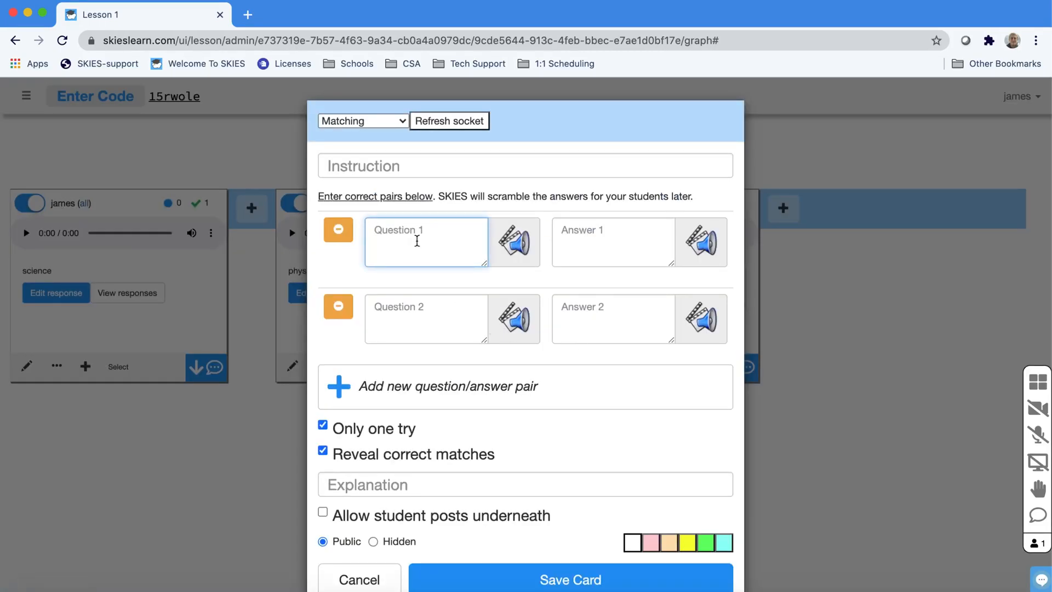
# Set Question 1 to "physics" and give Answer 1 the smiling apple tree picture from an image search for "apple dropping from tree goskies".
pyautogui.write('physics')
pyautogui.click(600, 232)
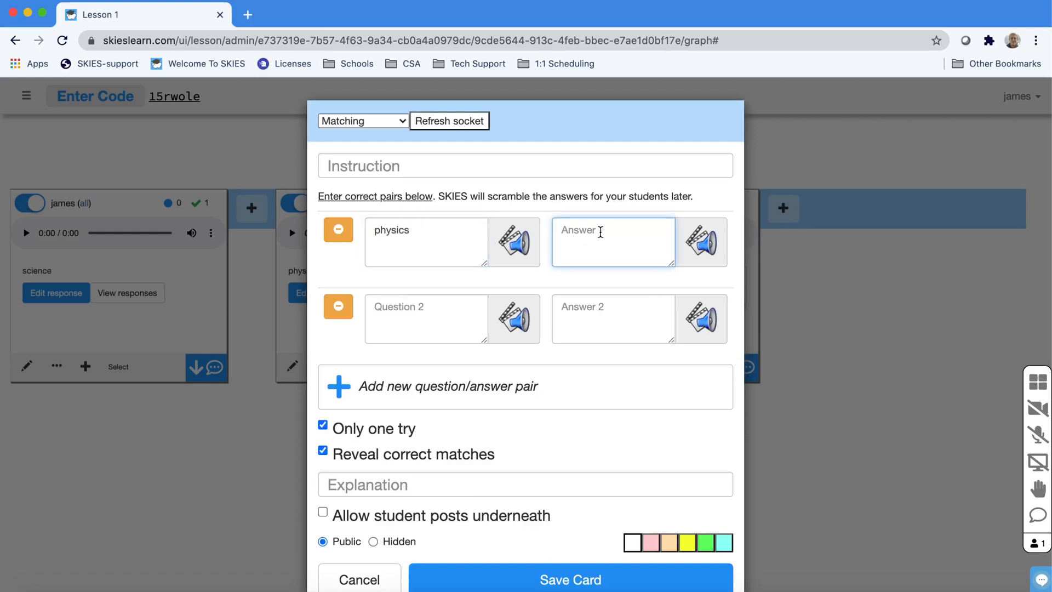
pyautogui.click(712, 249)
pyautogui.click(701, 287)
pyautogui.write('apple dr')
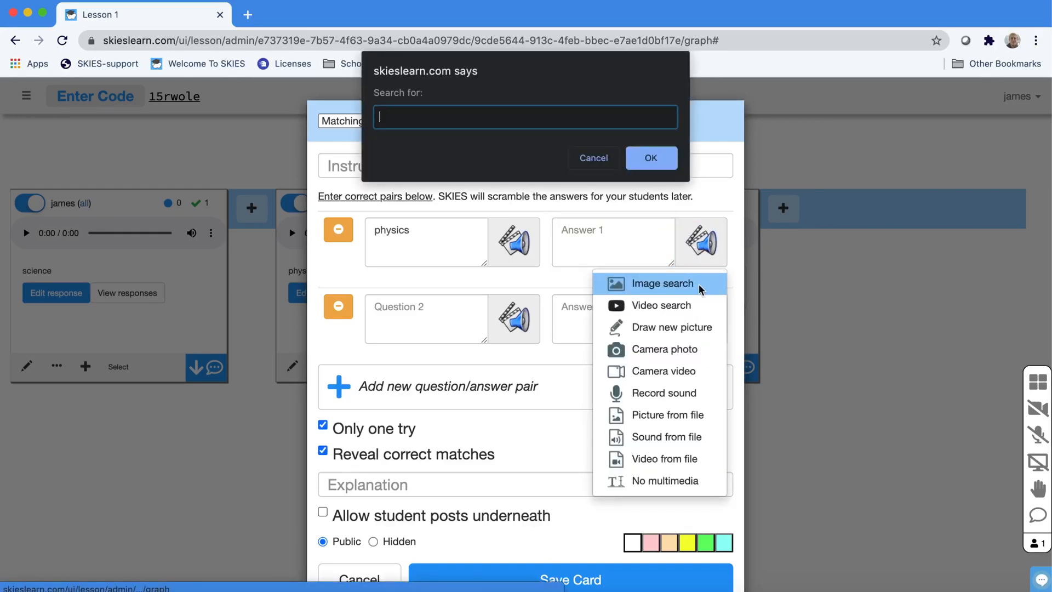
pyautogui.write('opp')
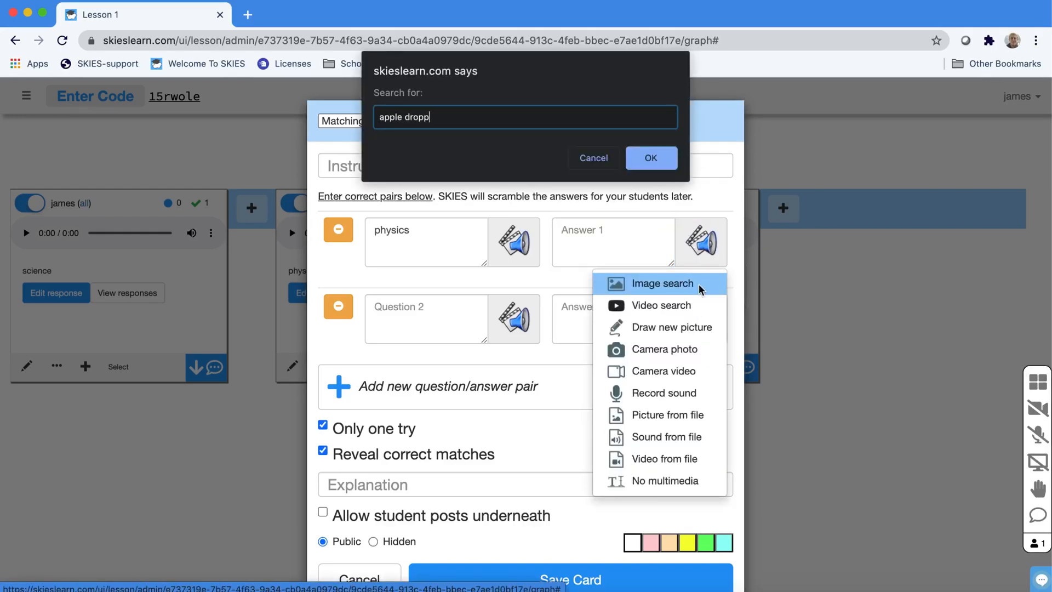
pyautogui.write('ing from tree ')
pyautogui.write('gookies')
pyautogui.press('Return')
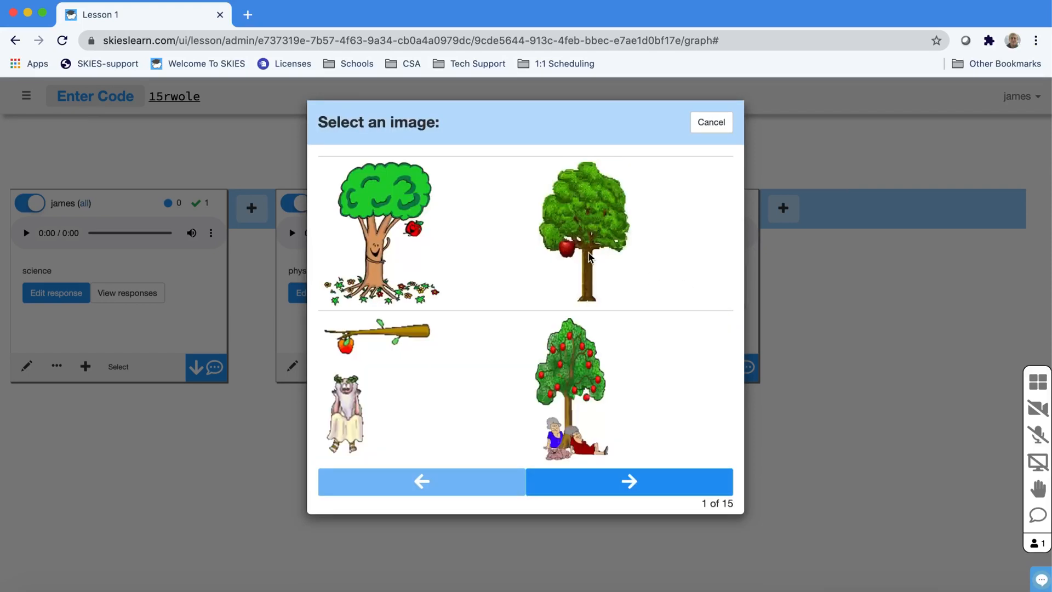
pyautogui.click(387, 219)
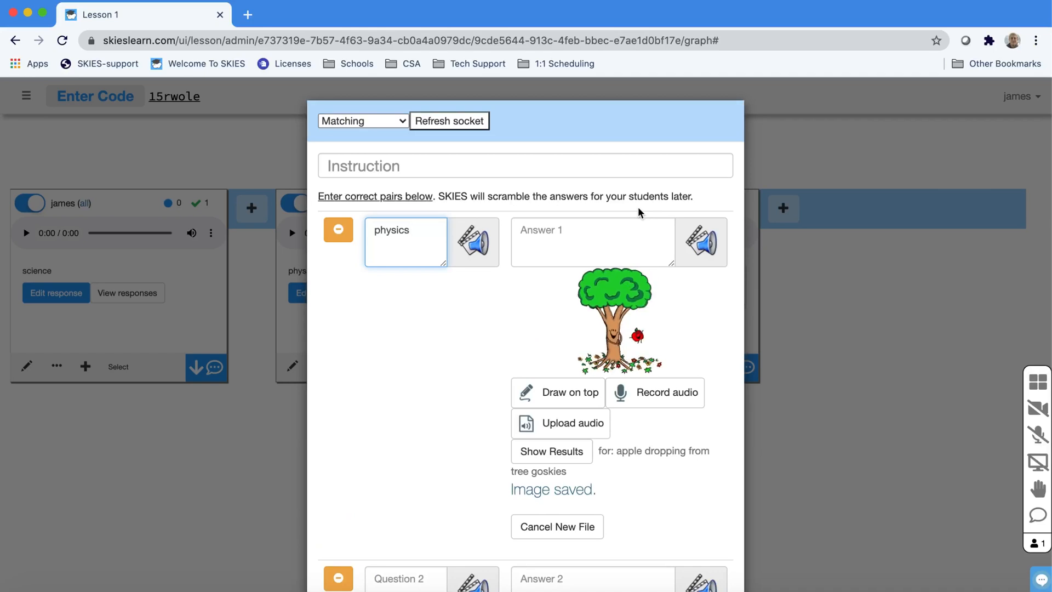
# Set Question 2 to "math" and give Answer 2 the x²/a² + y²/b² = 1 picture from an image search for "equation".
pyautogui.scroll(-2, 389, 339)
pyautogui.scroll(-5, 389, 338)
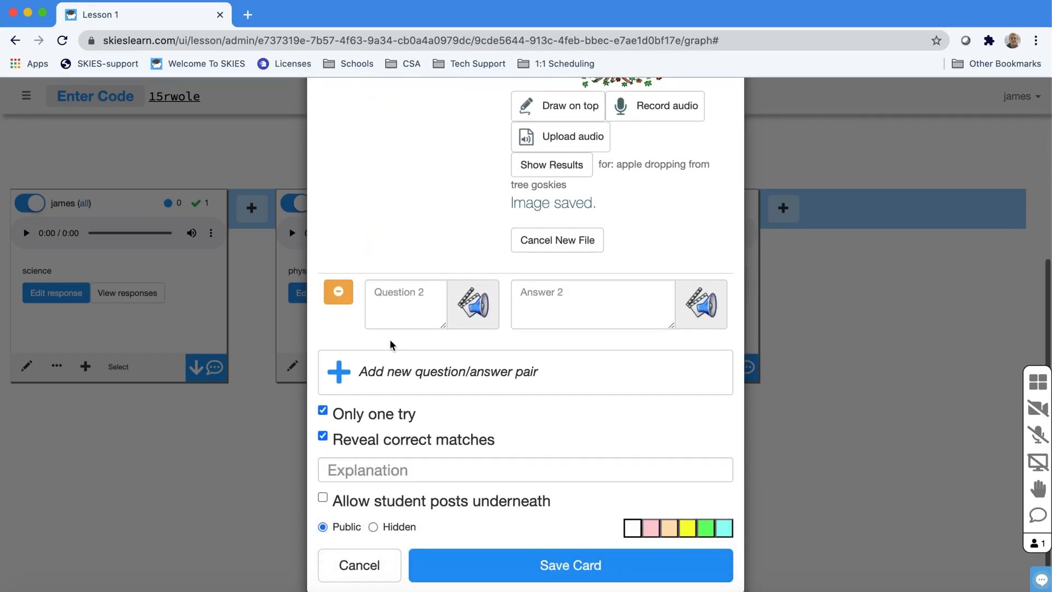
pyautogui.click(399, 289)
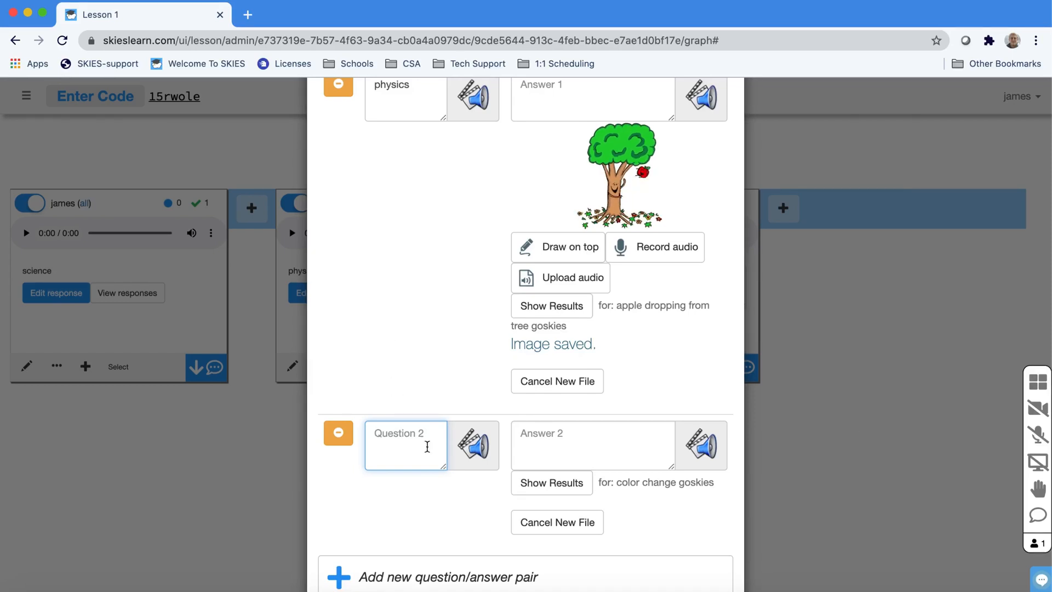
pyautogui.write('math')
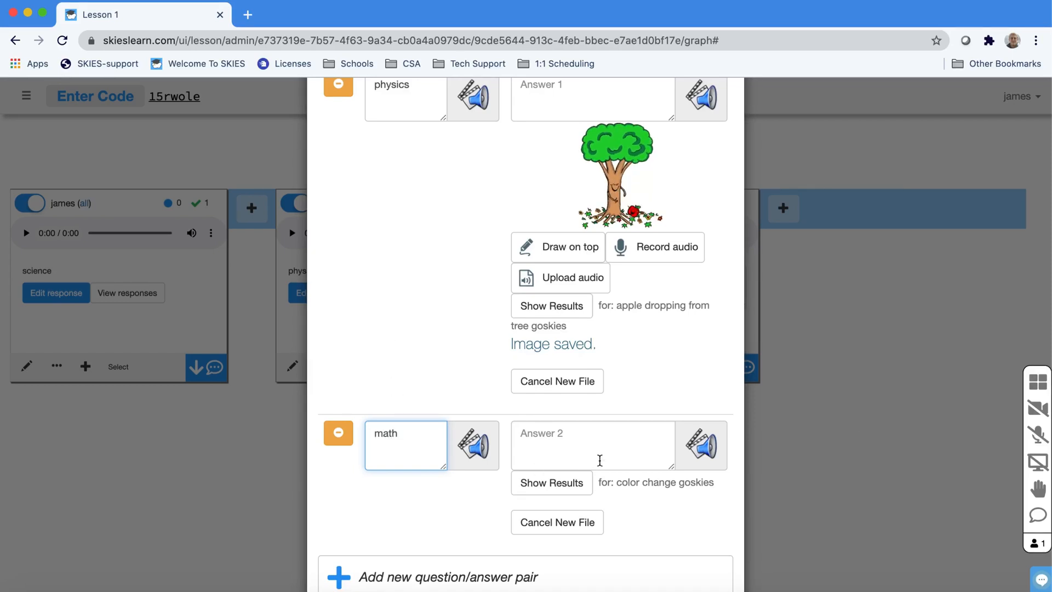
pyautogui.click(705, 453)
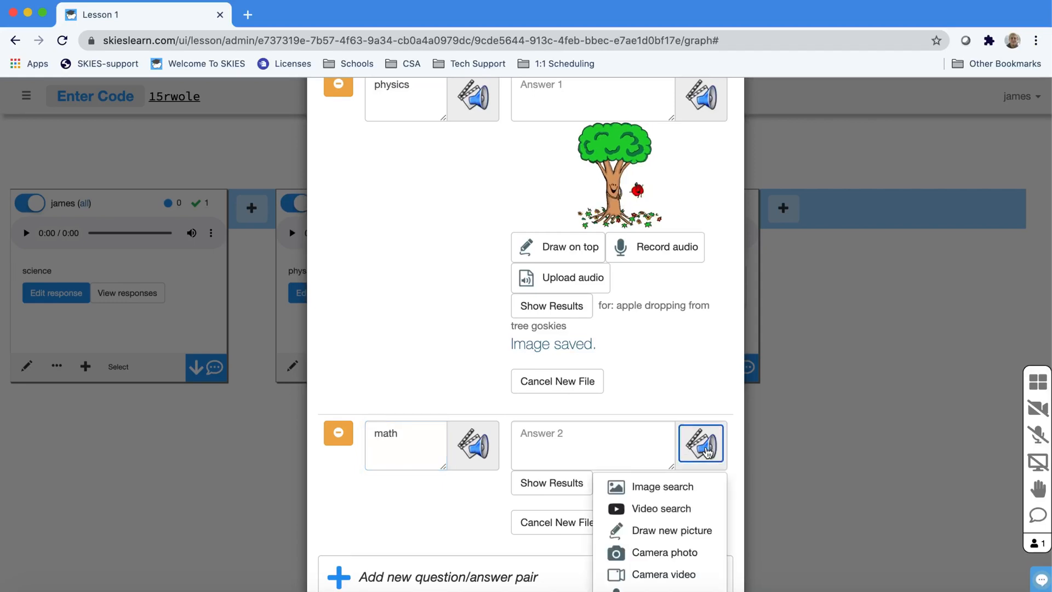
pyautogui.click(695, 488)
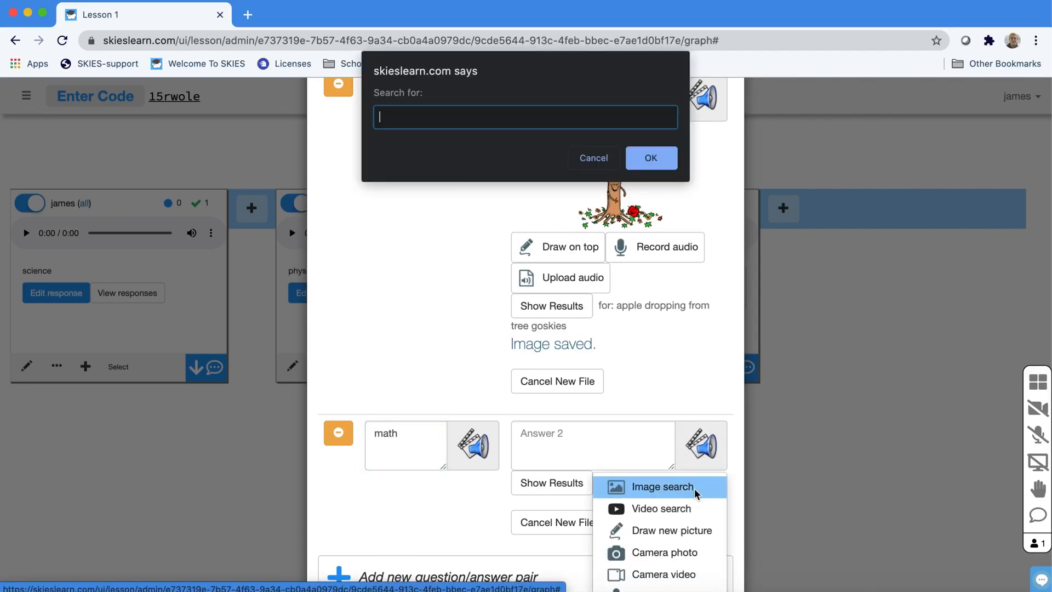
pyautogui.write('equation')
pyautogui.press('Return')
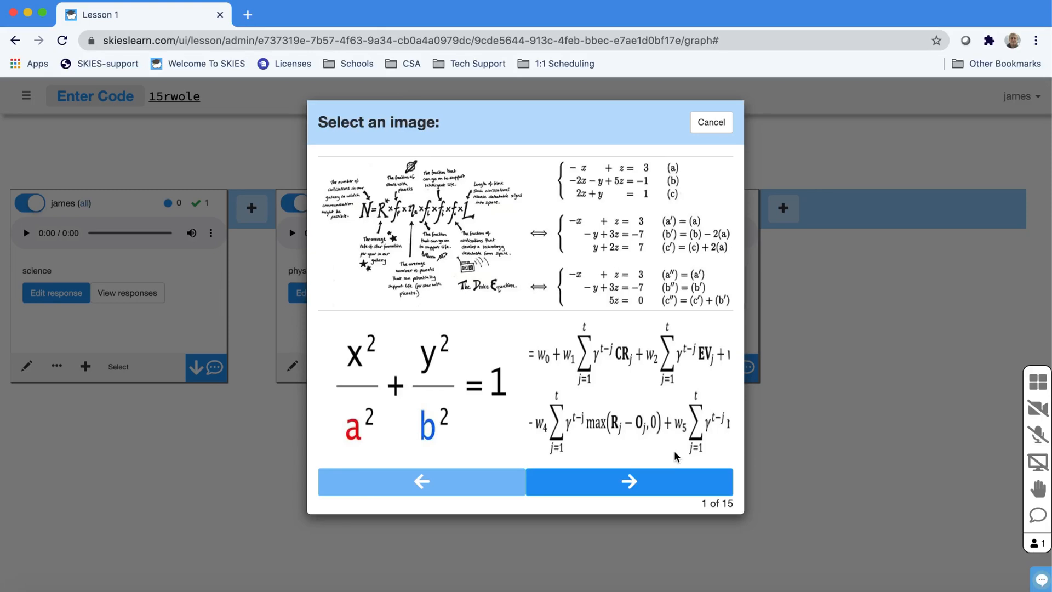
pyautogui.click(451, 390)
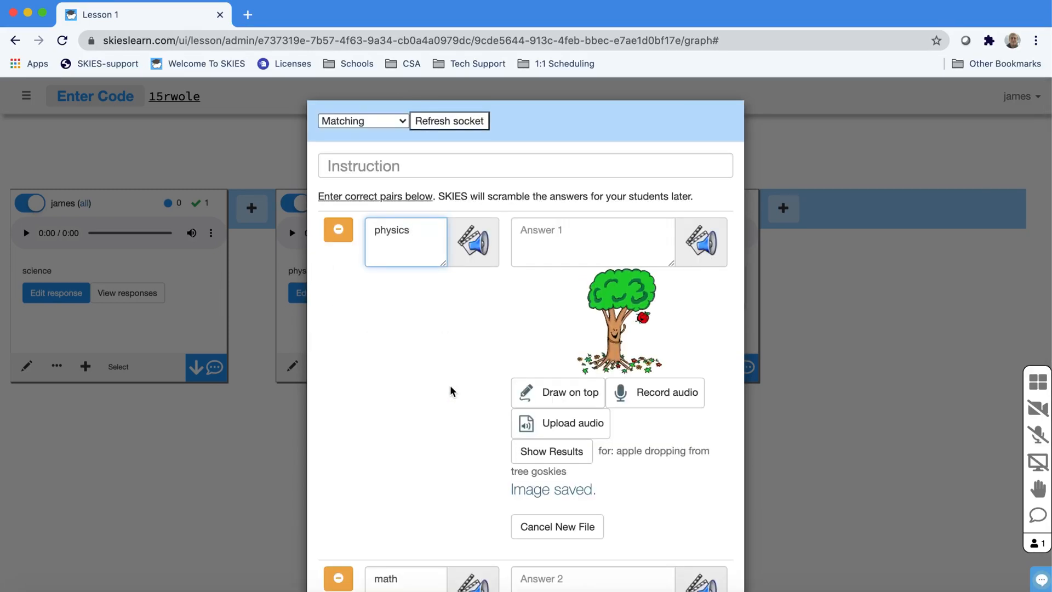
# Add a third question/answer pair with "biology" as its question, and remove that pair again.
pyautogui.scroll(-5, 452, 390)
pyautogui.scroll(-4, 452, 390)
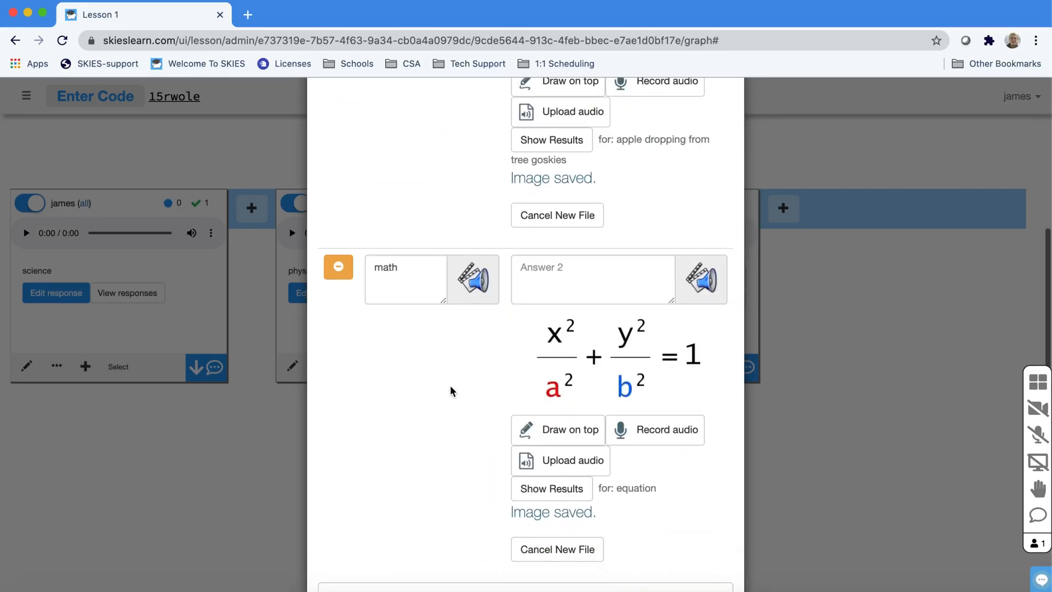
pyautogui.scroll(-2, 452, 390)
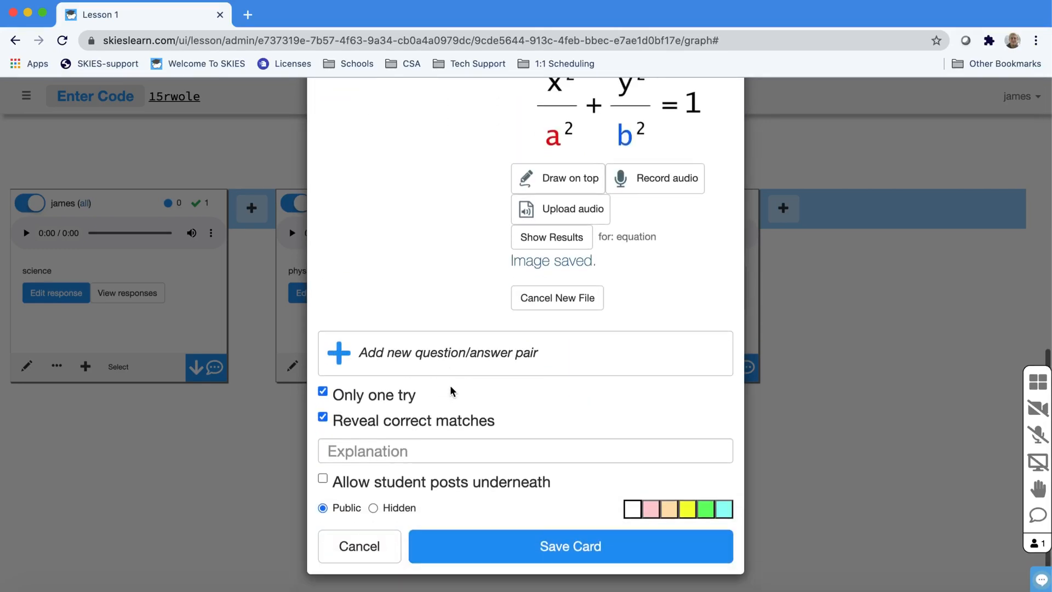
pyautogui.scroll(2, 574, 186)
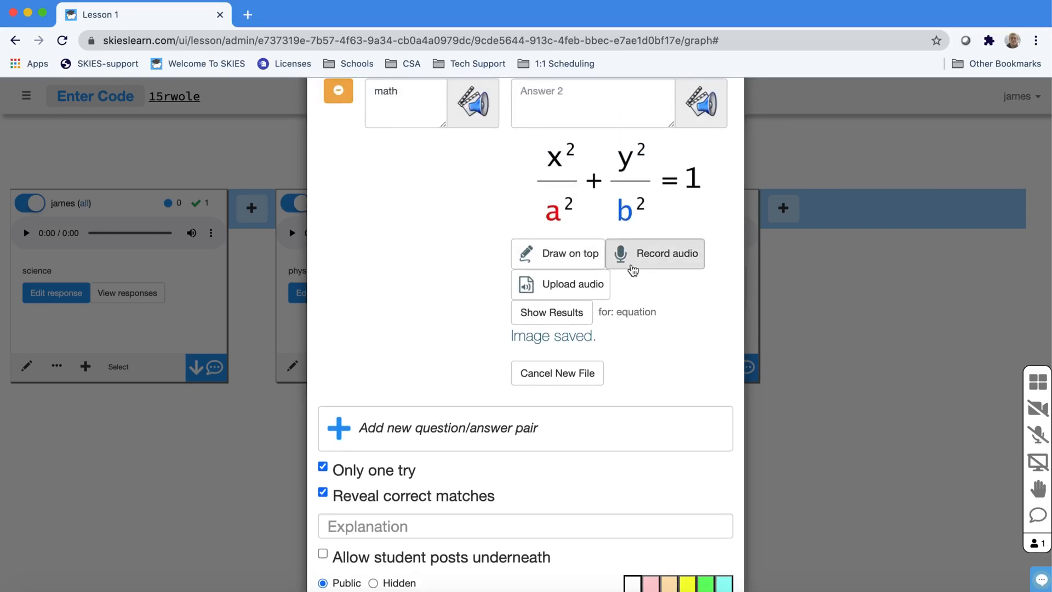
pyautogui.scroll(-3, 444, 335)
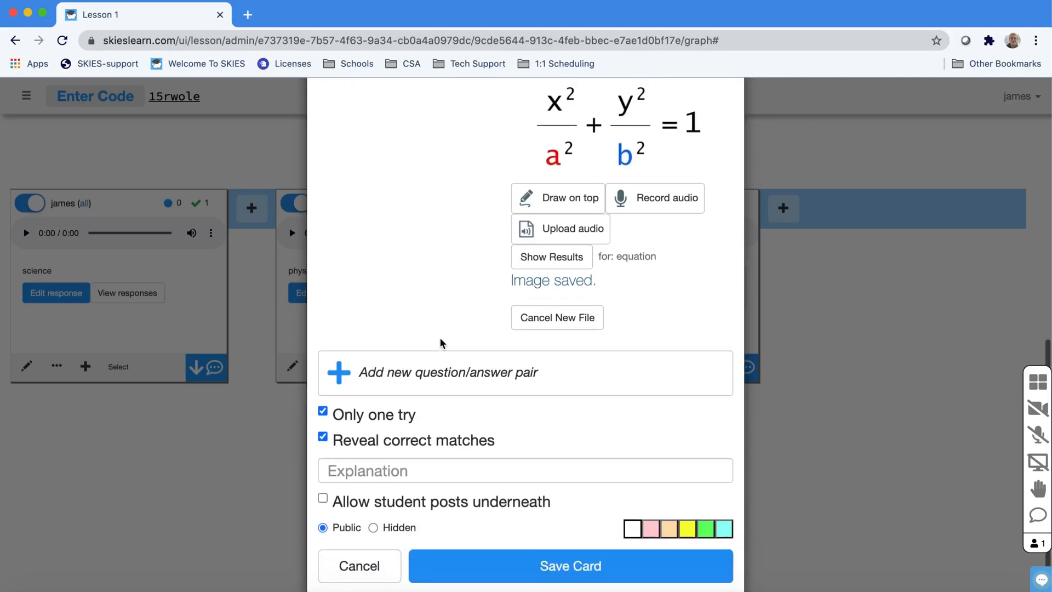
pyautogui.click(359, 363)
pyautogui.scroll(5, 357, 357)
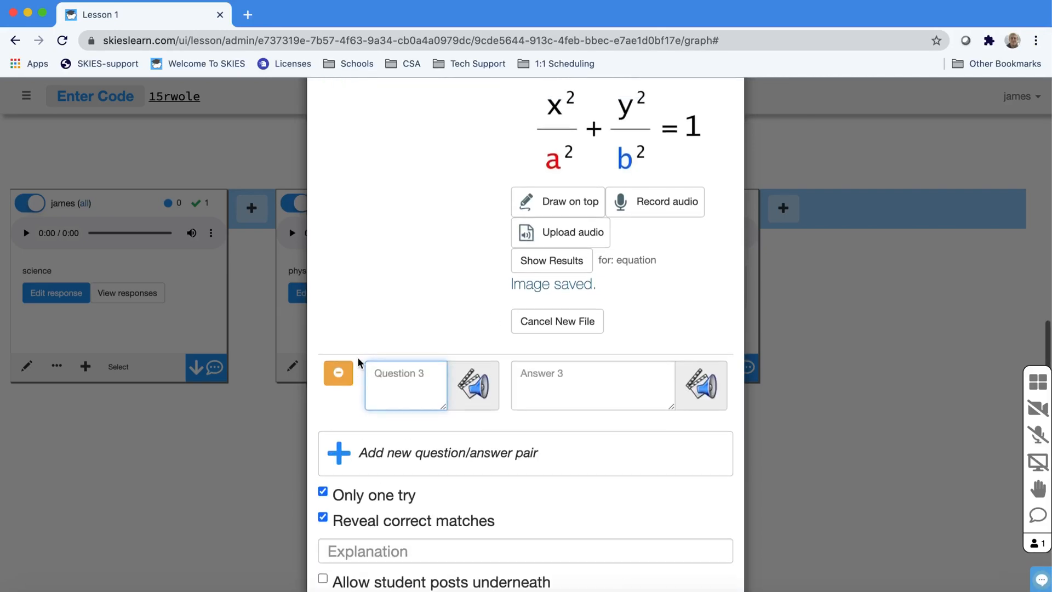
pyautogui.scroll(3, 357, 359)
pyautogui.scroll(-6, 359, 328)
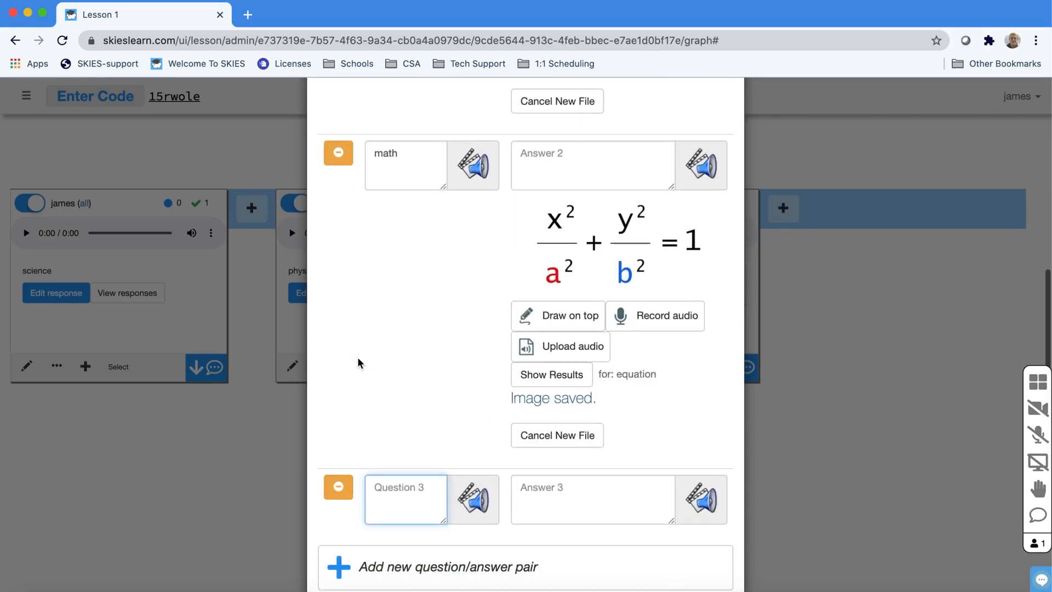
pyautogui.write('biol')
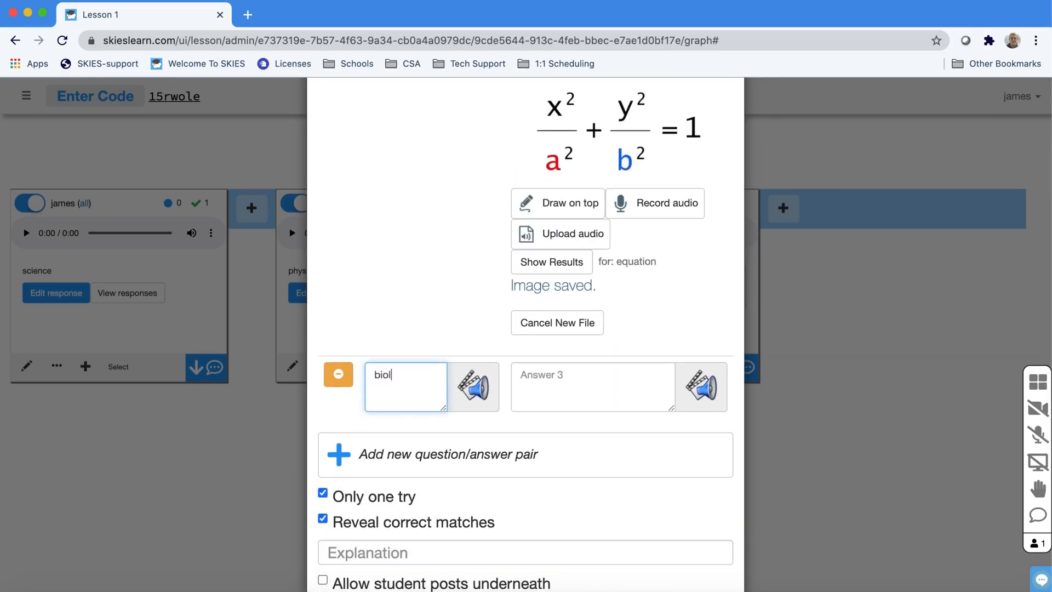
pyautogui.write('ogy')
pyautogui.click(338, 374)
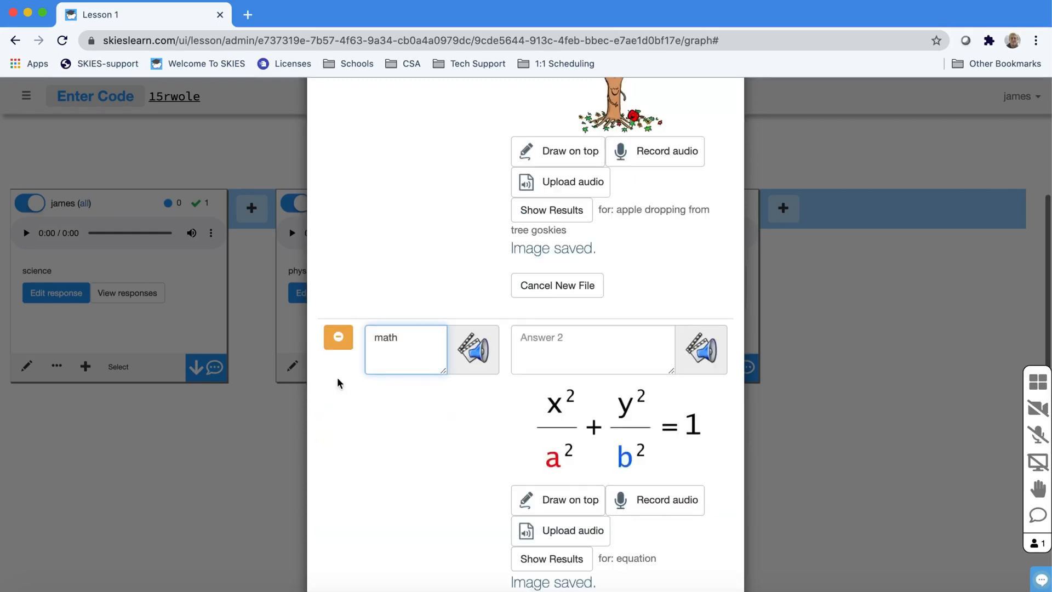
# Save the Matching card and open it enlarged in the lesson.
pyautogui.scroll(-6, 449, 418)
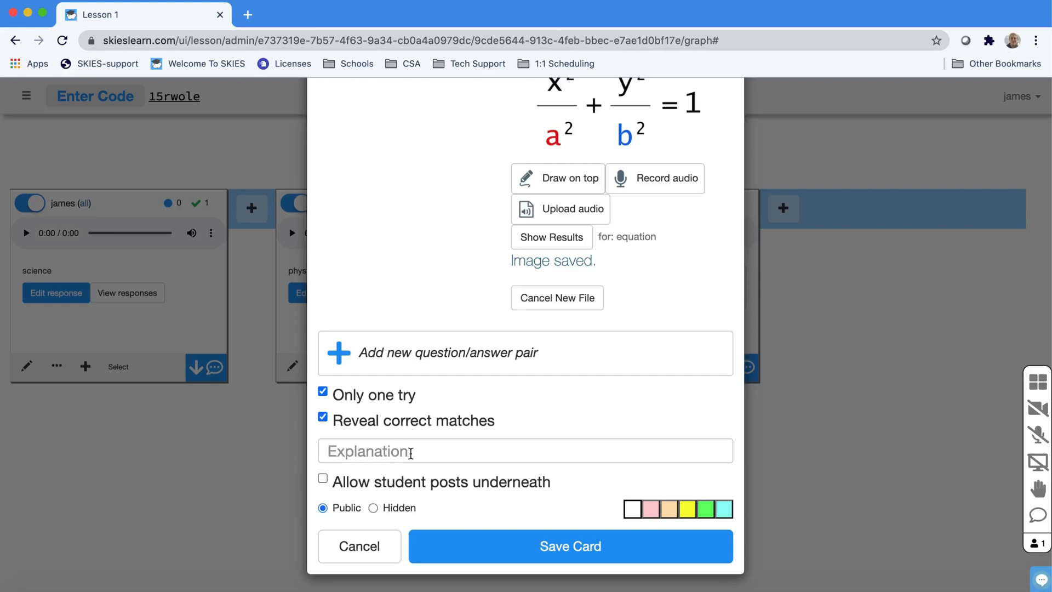
pyautogui.click(467, 555)
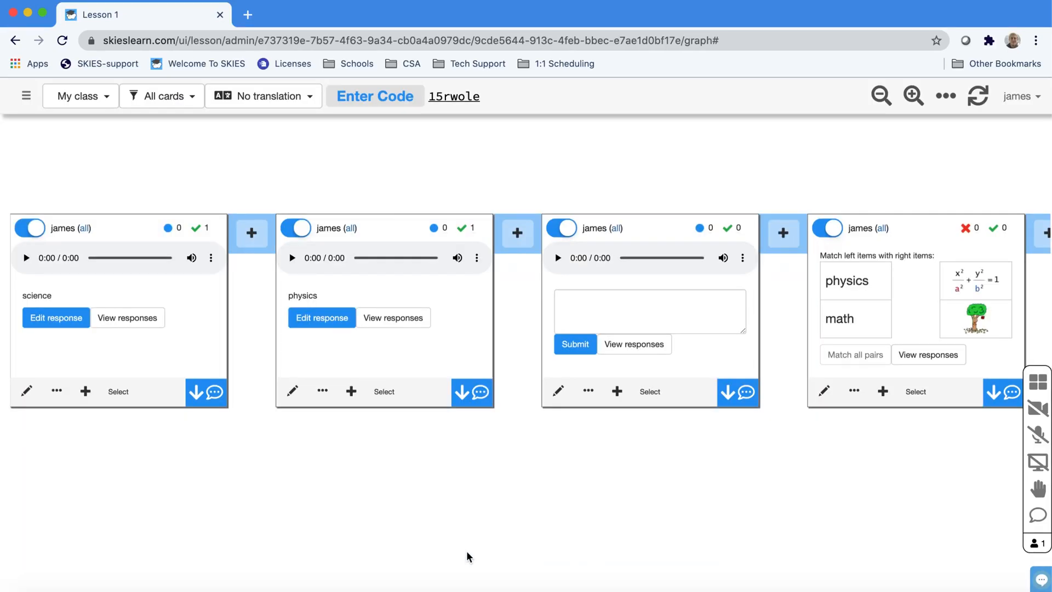
pyautogui.hscroll(5, 525, 489)
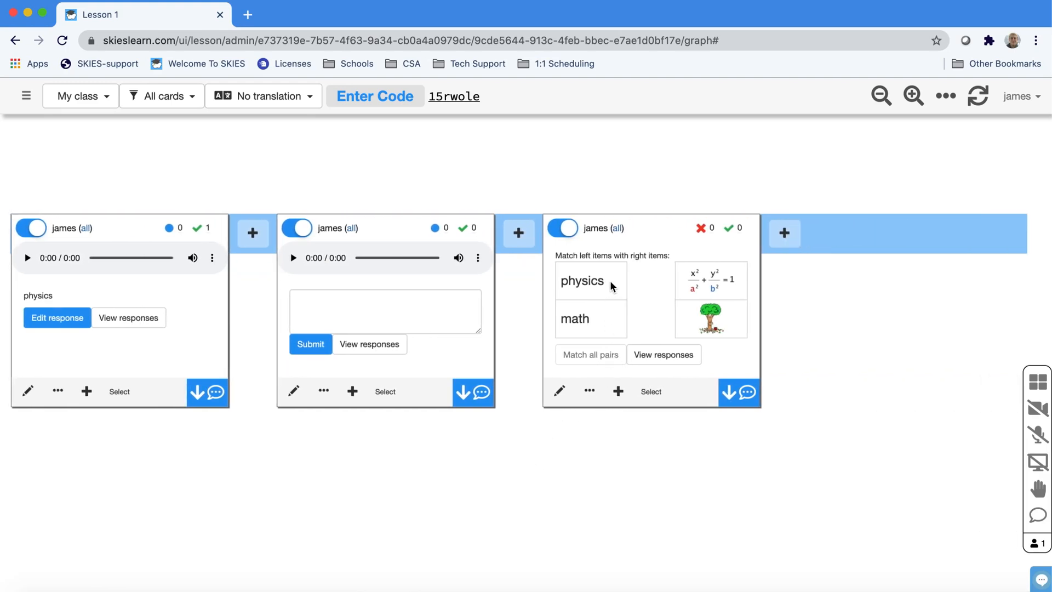
pyautogui.click(652, 293)
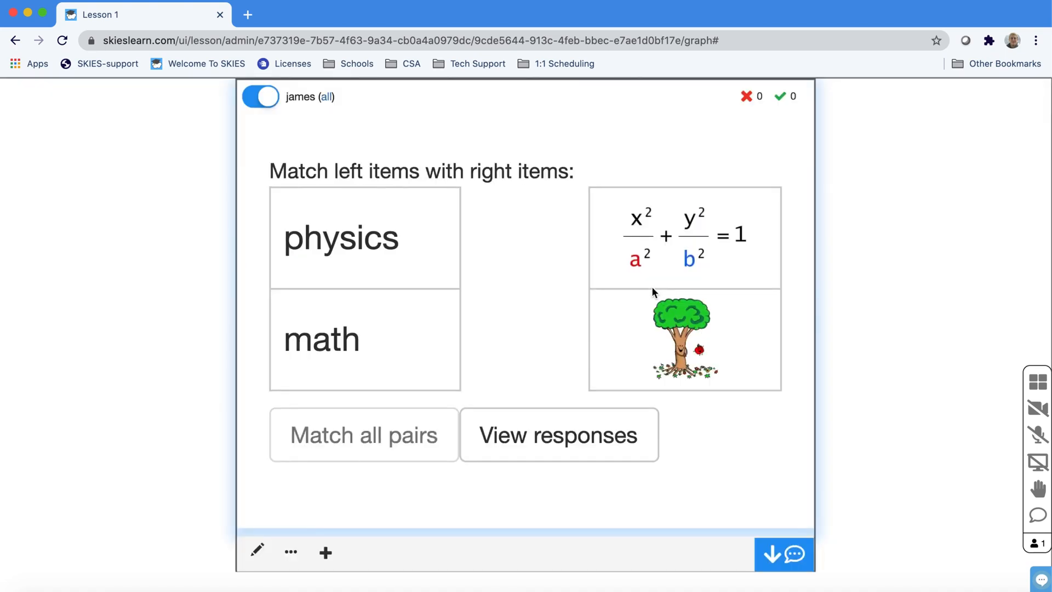
# Link "physics" to the equation picture and switch its match to the apple tree picture.
pyautogui.click(428, 249)
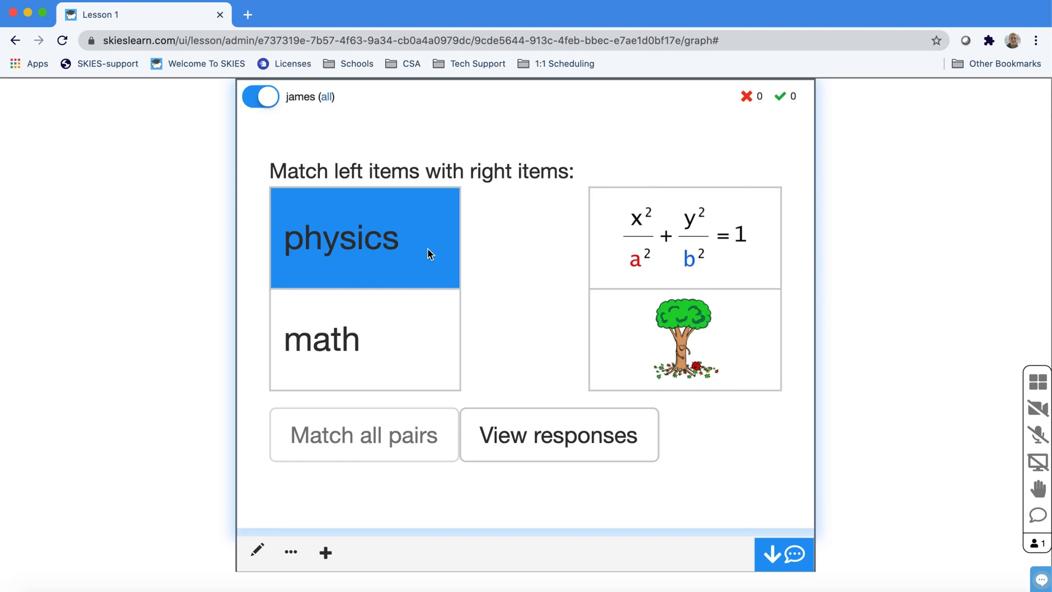
pyautogui.click(621, 229)
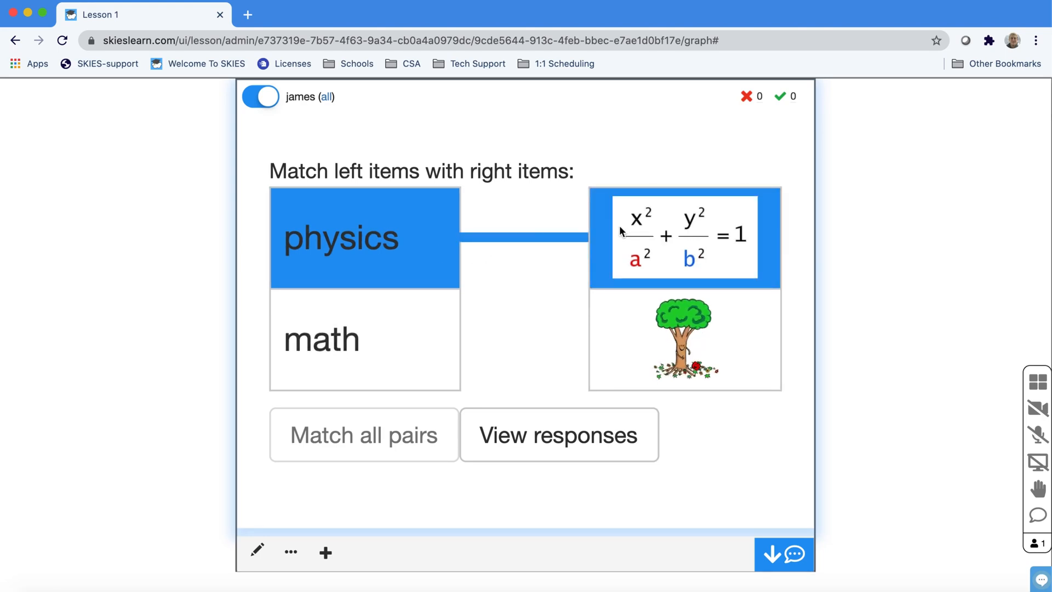
pyautogui.click(601, 314)
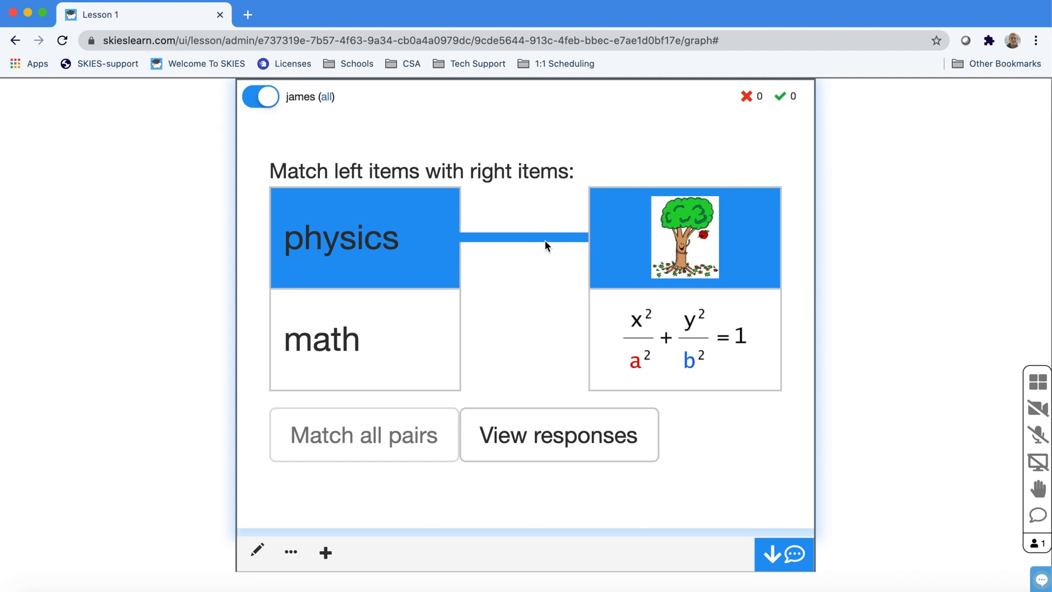
# Match "math" with the equation and "physics" with the apple tree picture, and submit the matches.
pyautogui.click(382, 348)
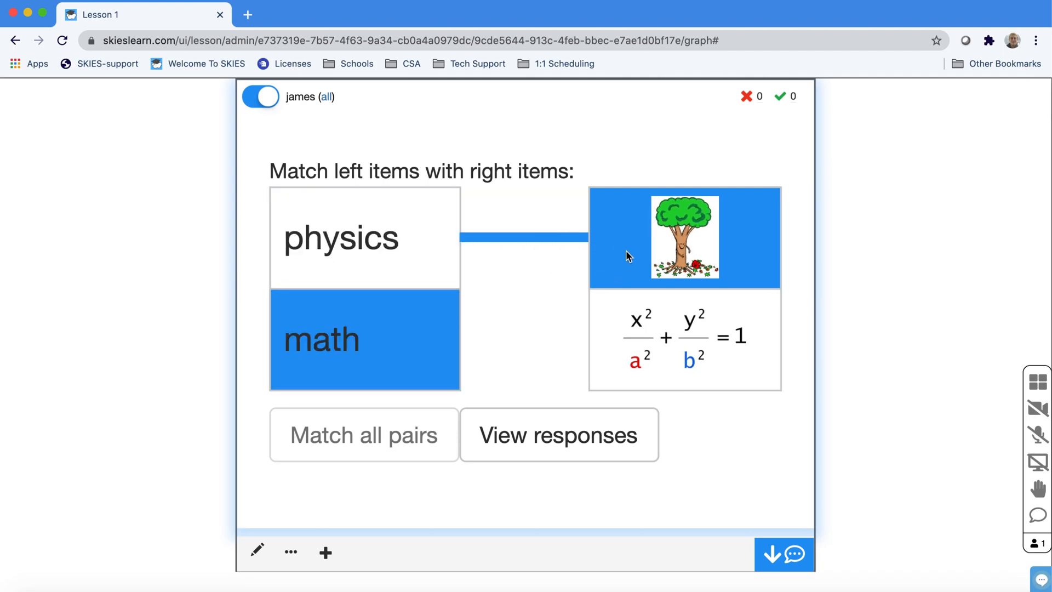
pyautogui.click(628, 333)
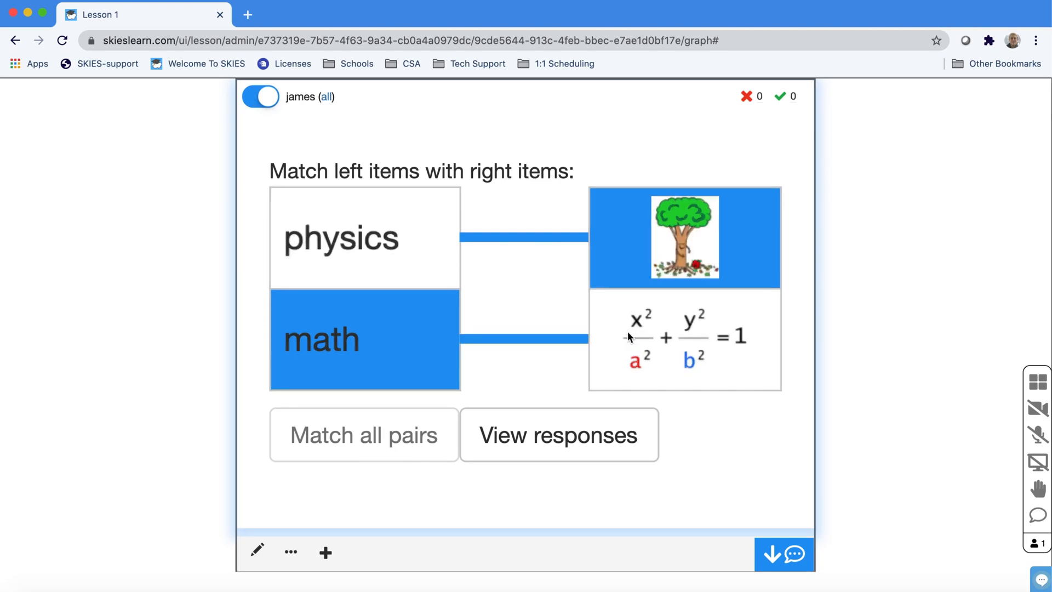
pyautogui.click(621, 238)
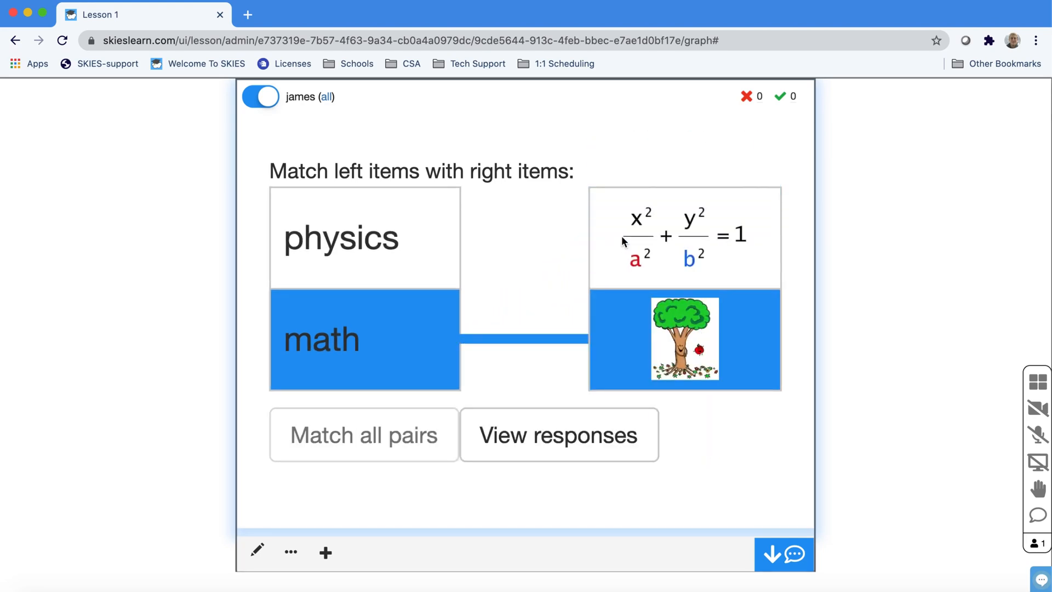
pyautogui.click(621, 236)
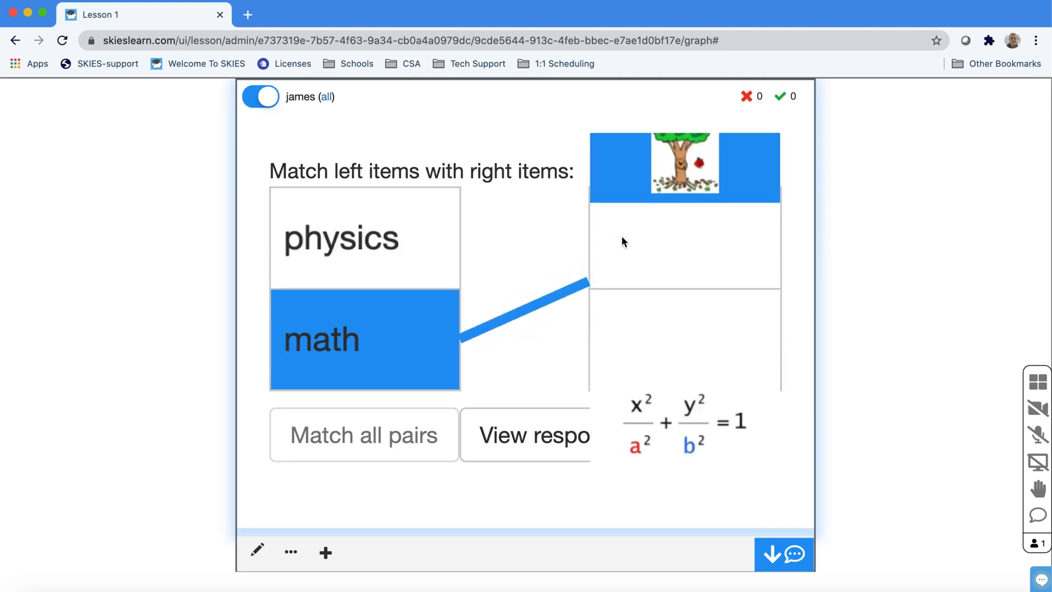
pyautogui.click(429, 235)
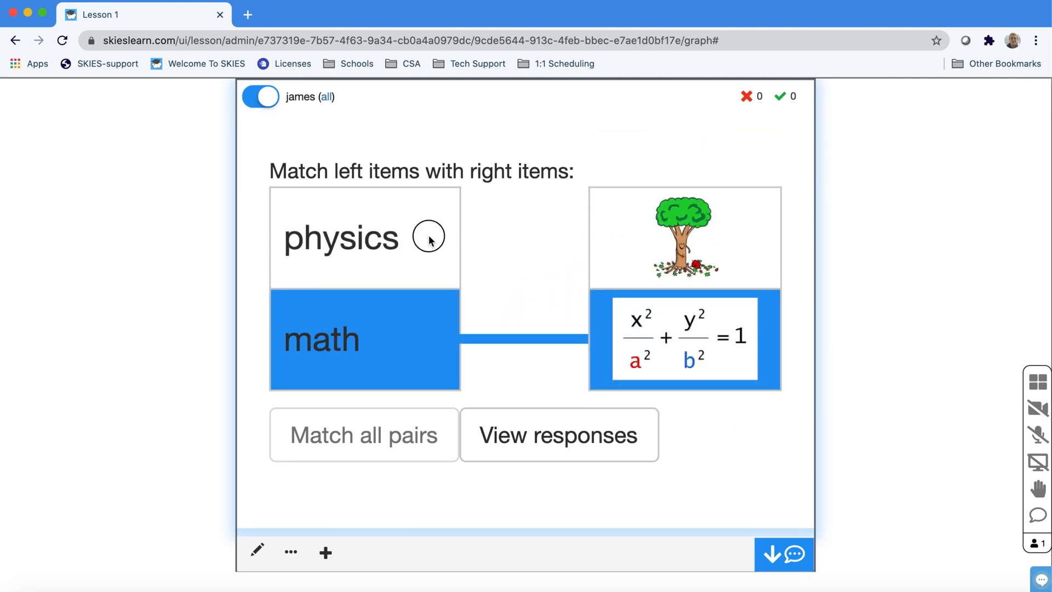
pyautogui.click(633, 236)
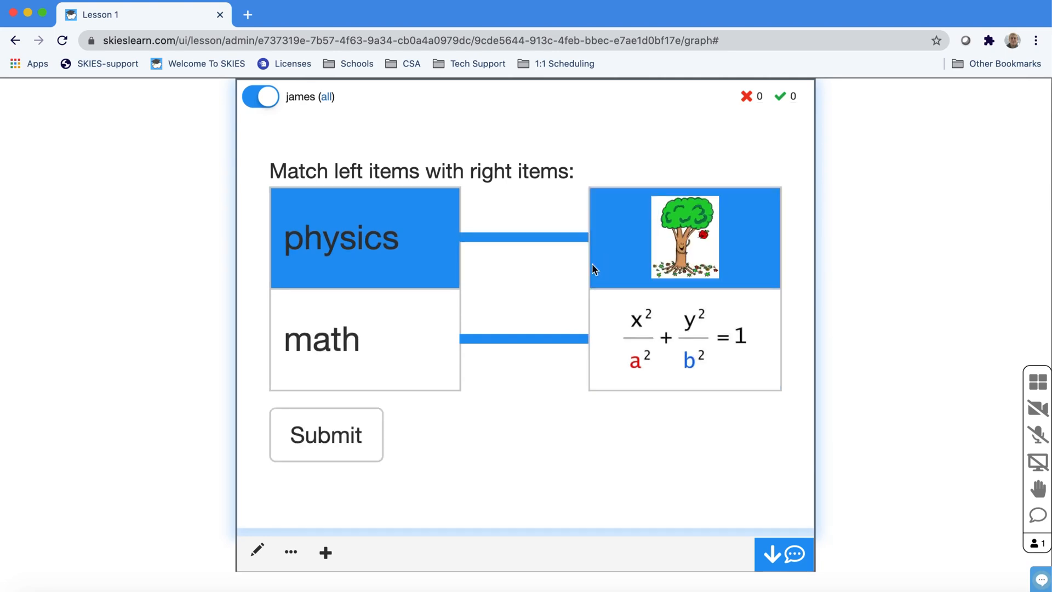
pyautogui.click(364, 432)
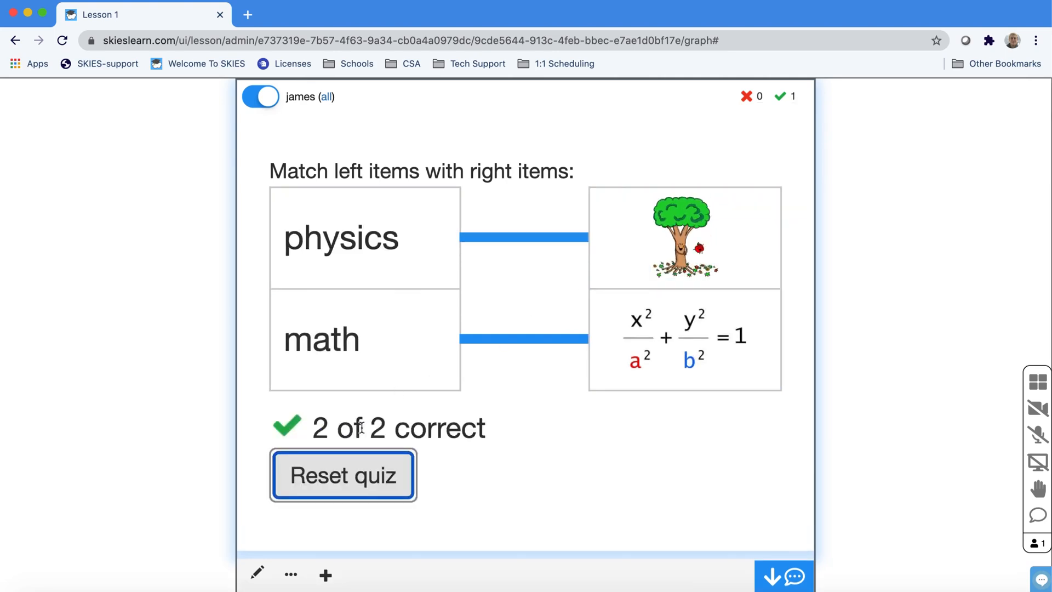
# Reset the matching quiz and close the enlarged card.
pyautogui.click(379, 478)
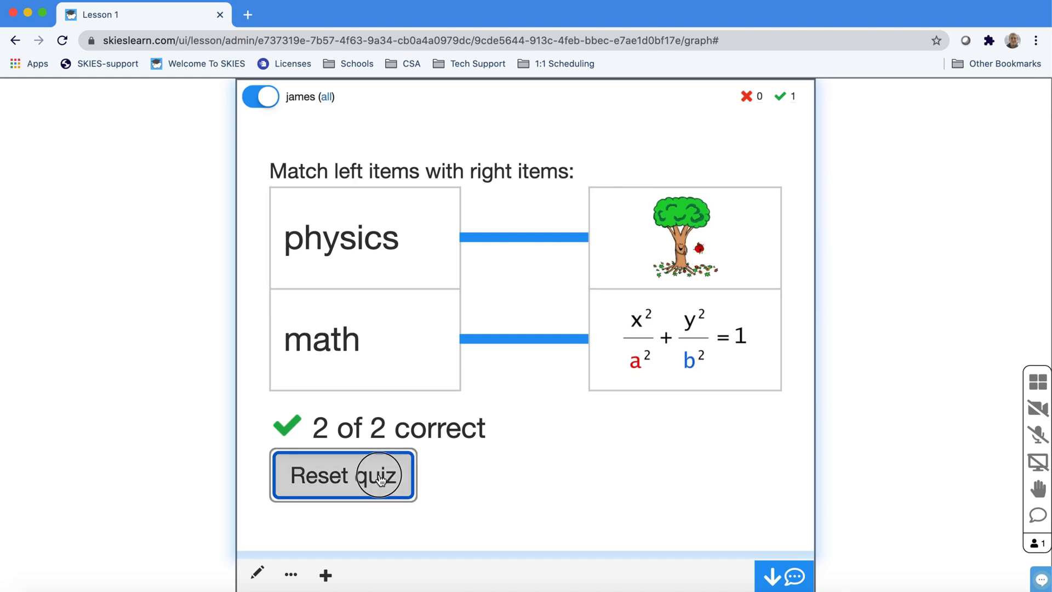
pyautogui.press('Escape')
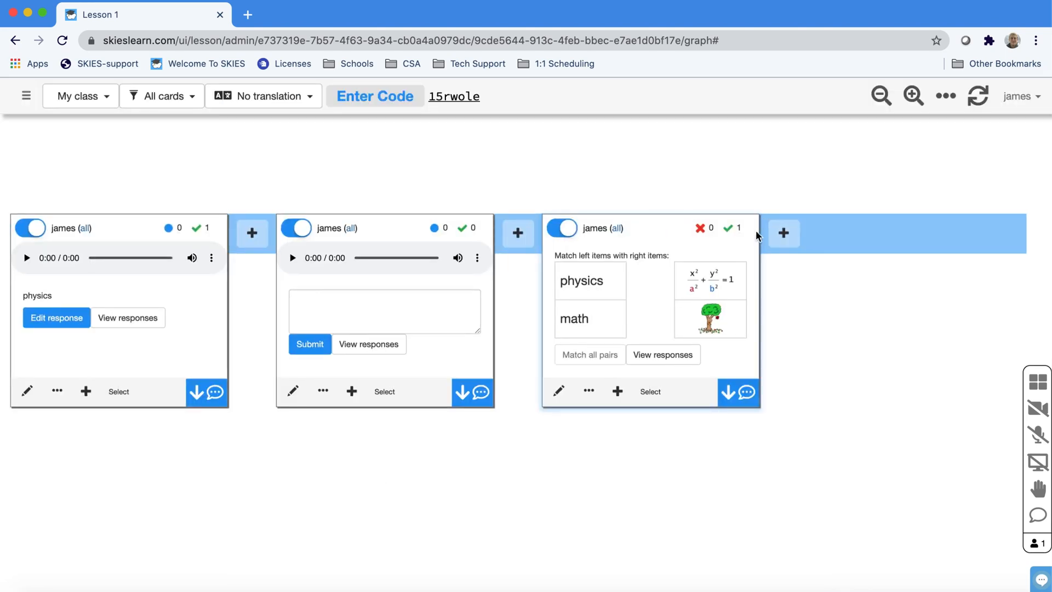
# Open the Reading quiz generator for new cards after the Matching card.
pyautogui.click(784, 232)
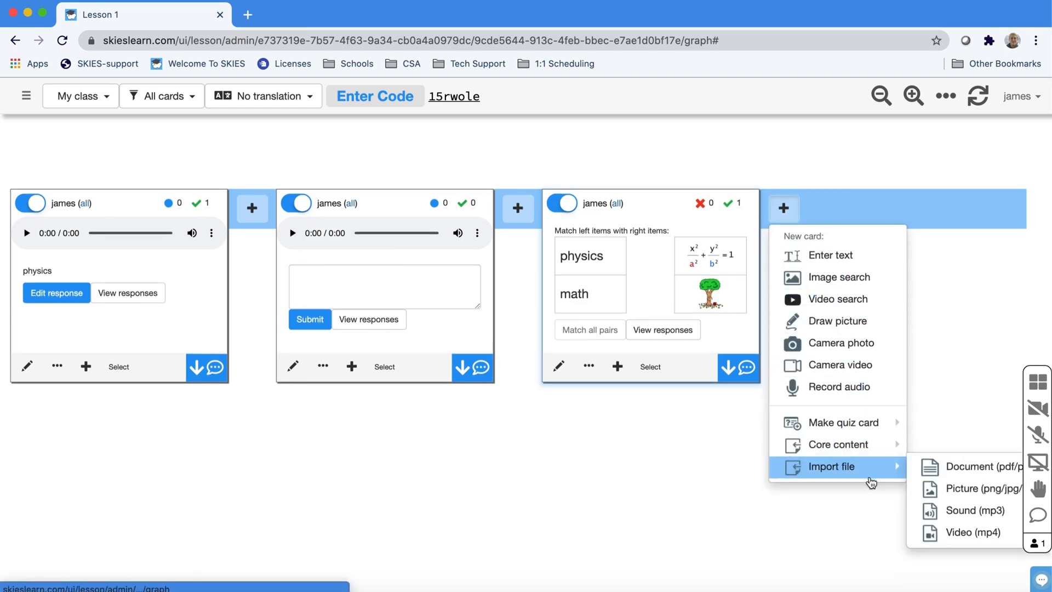
pyautogui.moveTo(869, 424)
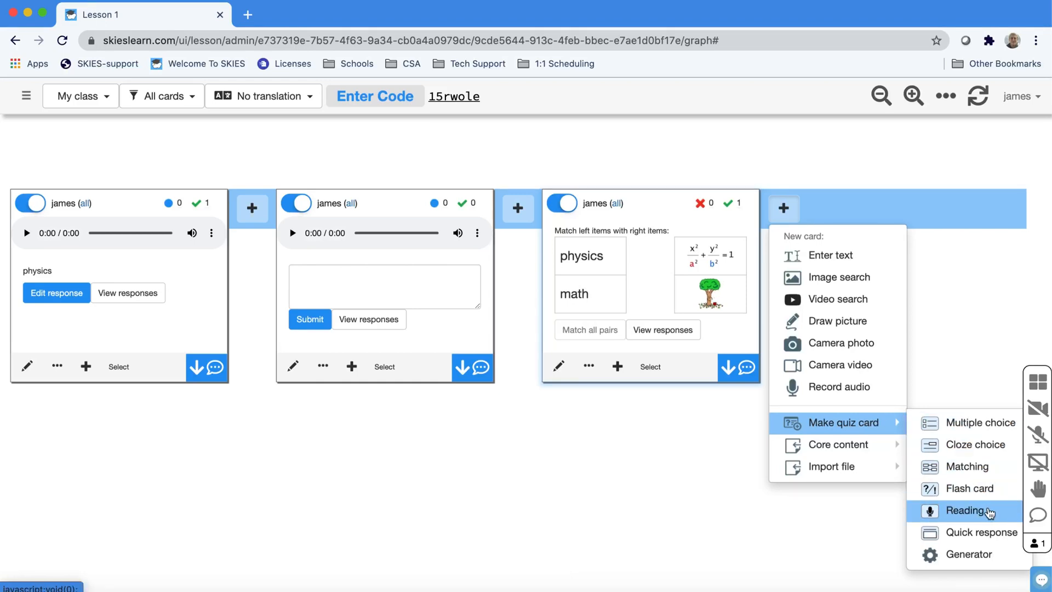
pyautogui.click(968, 554)
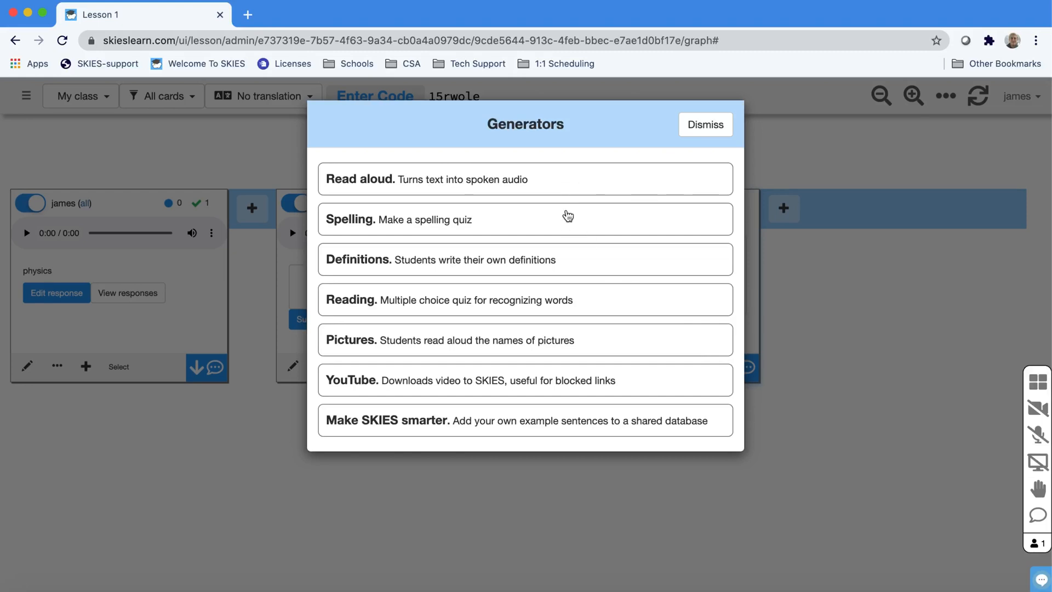
pyautogui.click(567, 299)
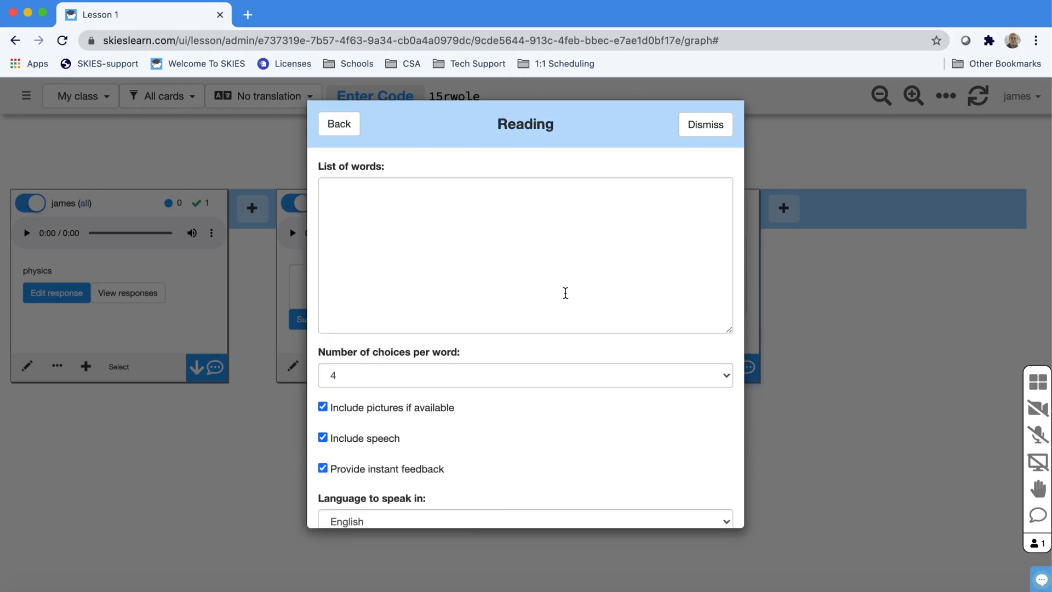
# Enter plants, flowers, seeds and roots on separate lines as the word list for the Reading quiz.
pyautogui.click(566, 292)
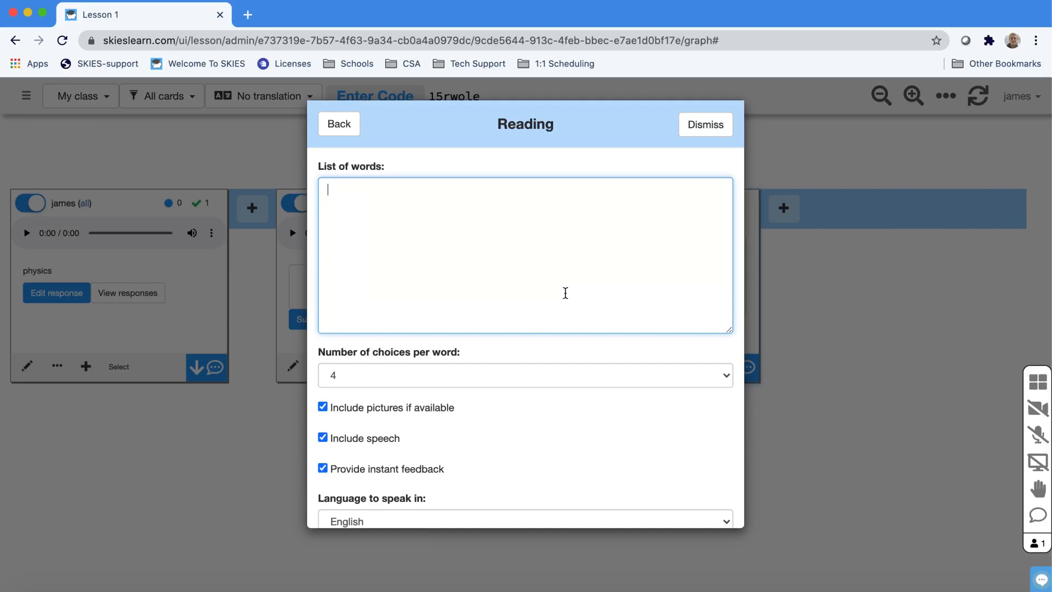
pyautogui.write('plants')
pyautogui.press('Return')
pyautogui.write('flowers')
pyautogui.press('Return')
pyautogui.write('seeds')
pyautogui.press('Return')
pyautogui.write('ro')
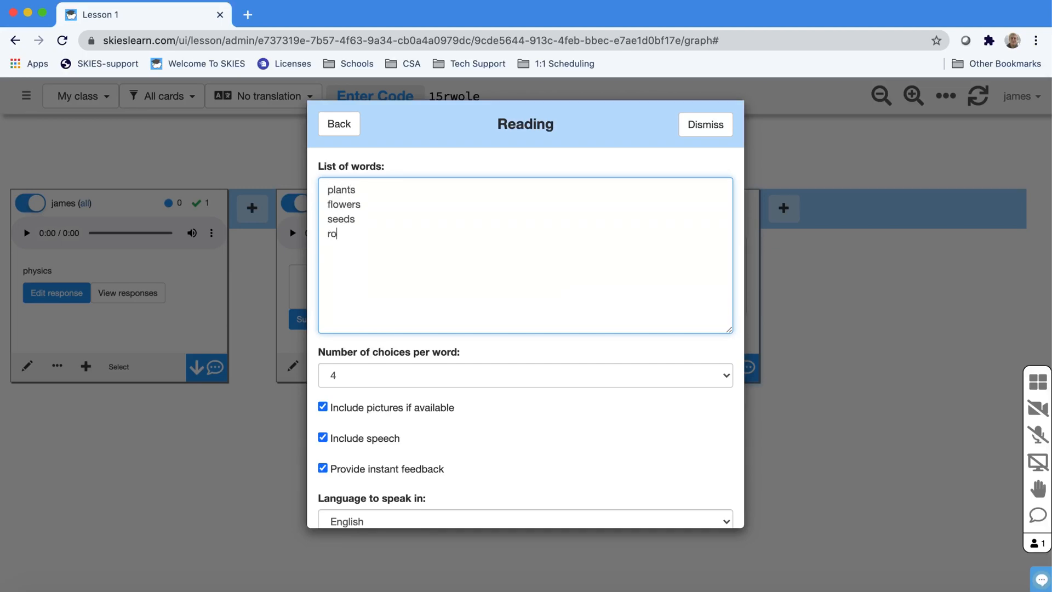
pyautogui.write('ots')
pyautogui.press('Return')
# Set the number of choices per word to 2 and generate the reading cards with pictures, speech, instant feedback and English.
pyautogui.click(503, 374)
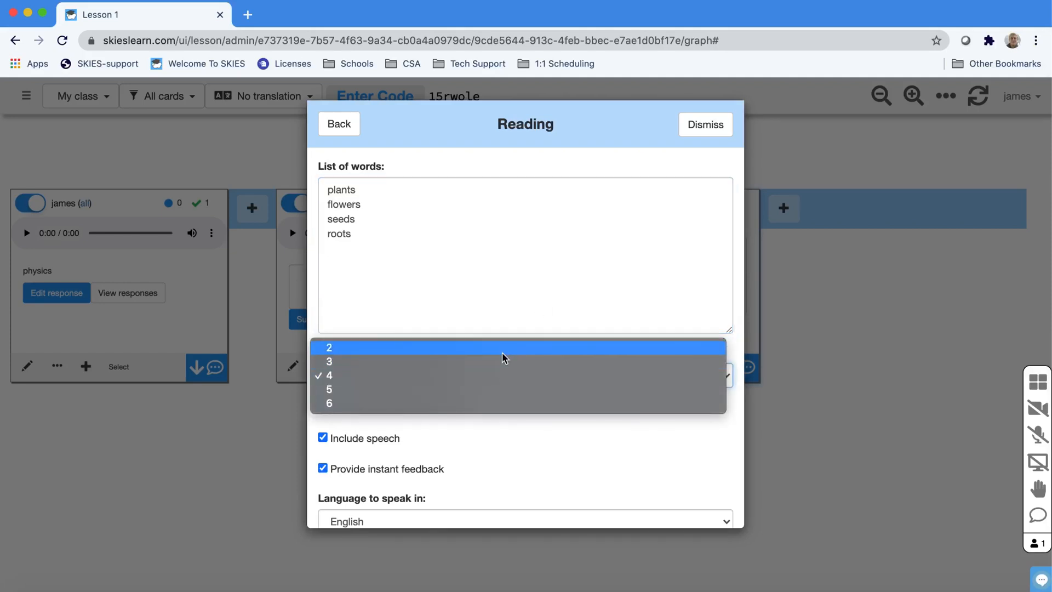
pyautogui.click(502, 353)
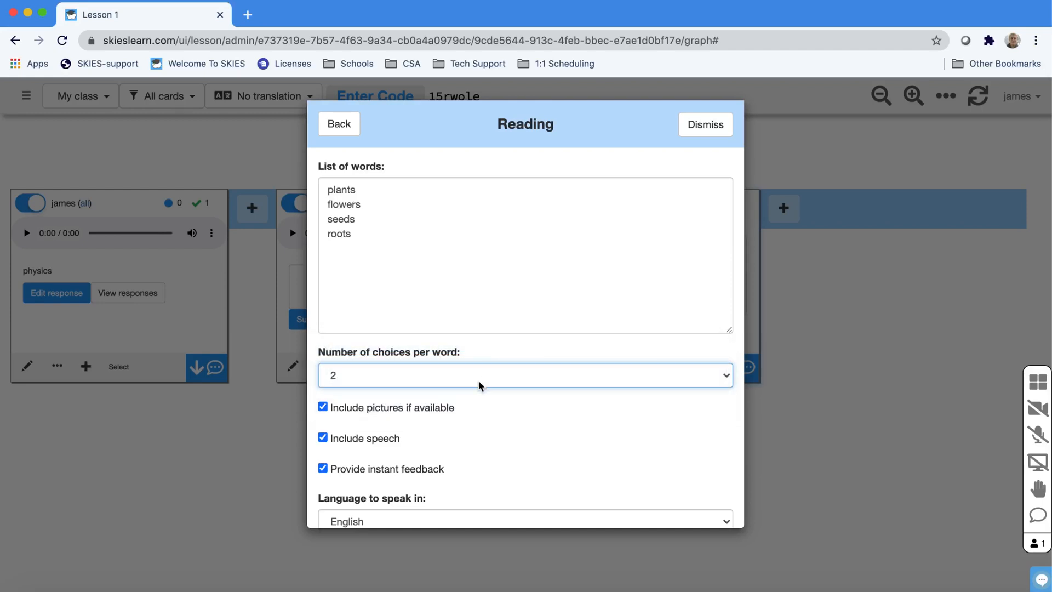
pyautogui.scroll(-2, 405, 460)
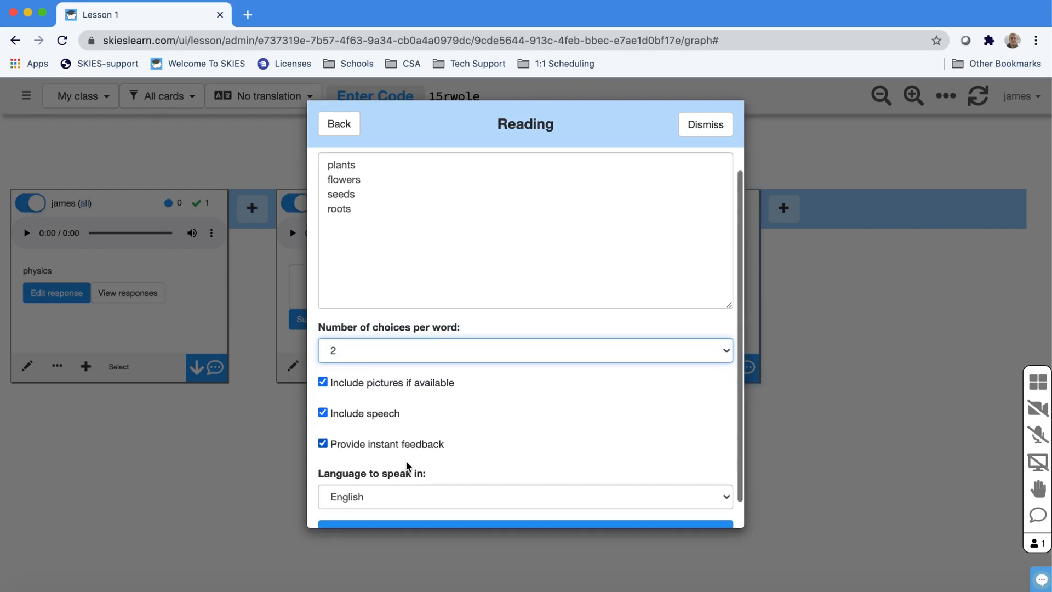
pyautogui.scroll(2, 405, 480)
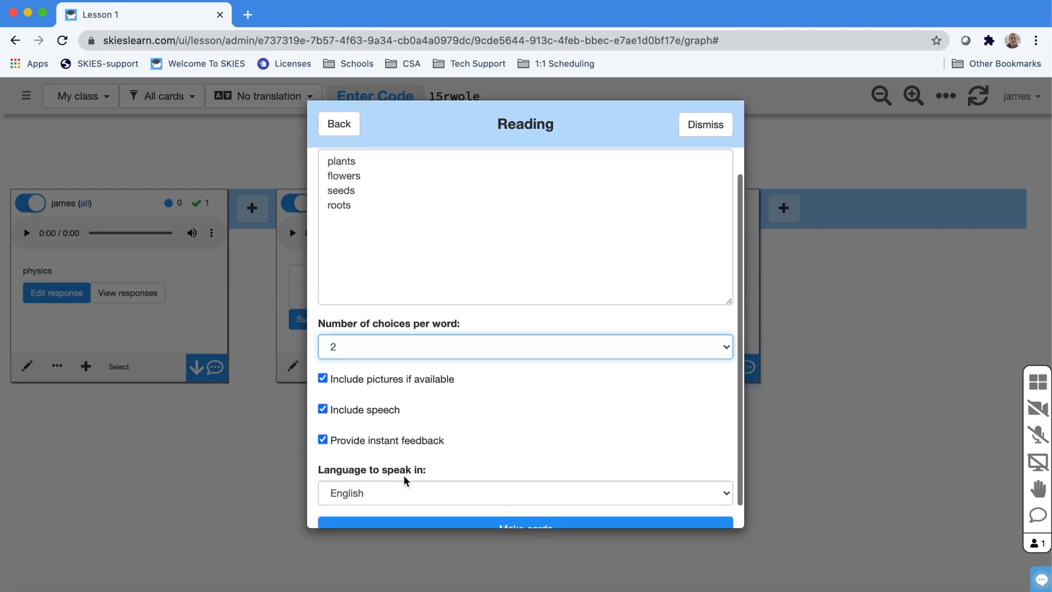
pyautogui.scroll(-2, 405, 480)
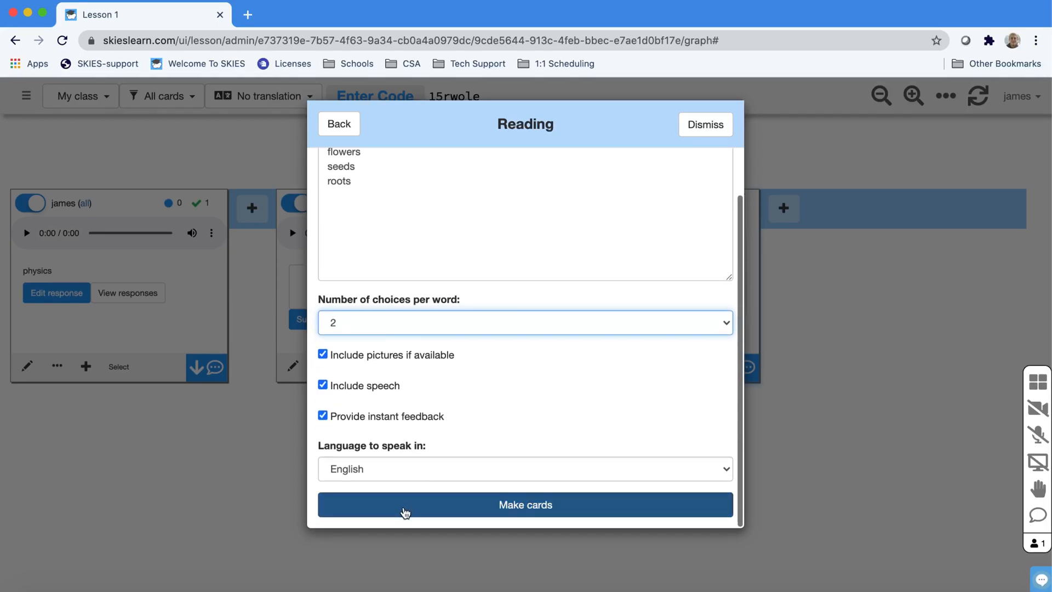
pyautogui.click(404, 508)
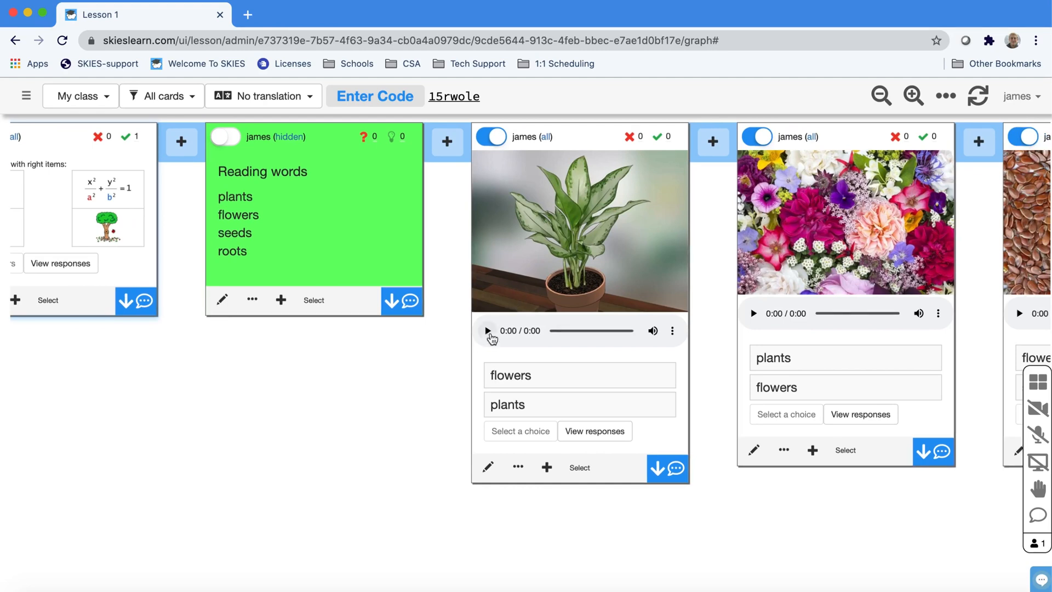
# Play the audio on the potted plant card and submit "plants" as the answer.
pyautogui.click(488, 331)
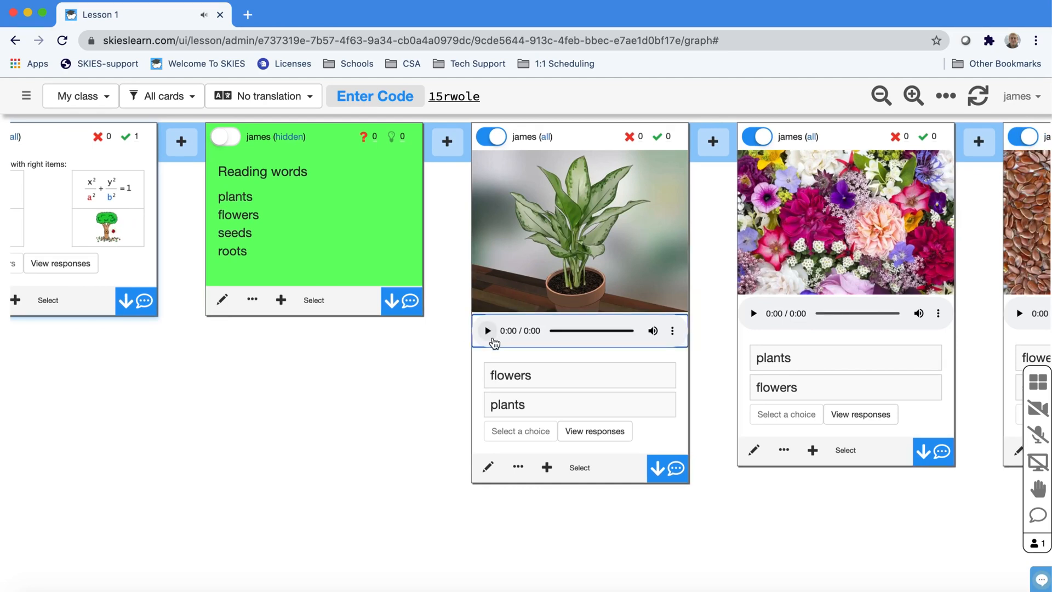
pyautogui.click(558, 410)
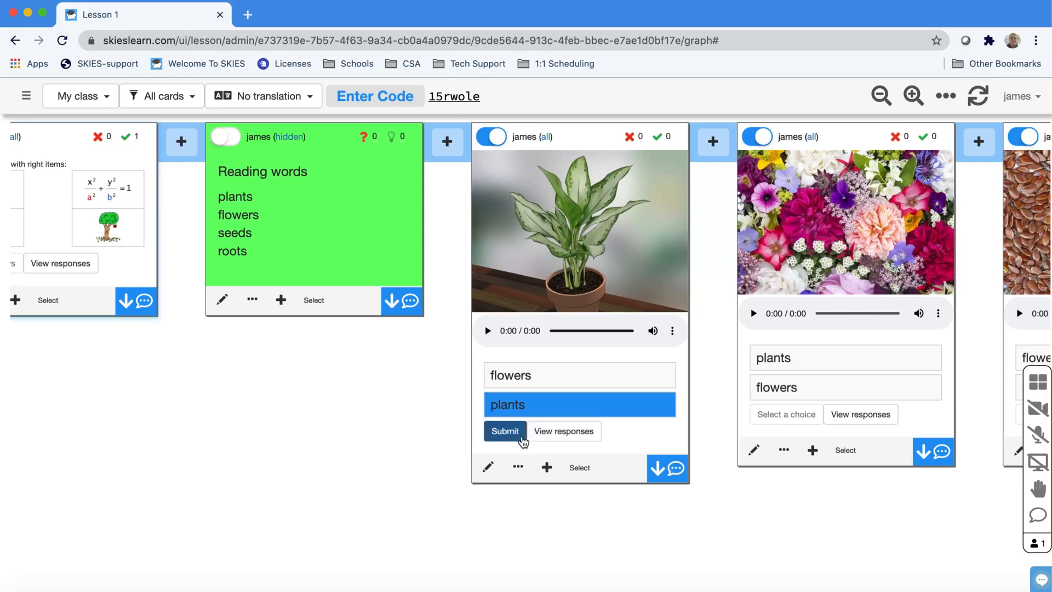
pyautogui.click(518, 434)
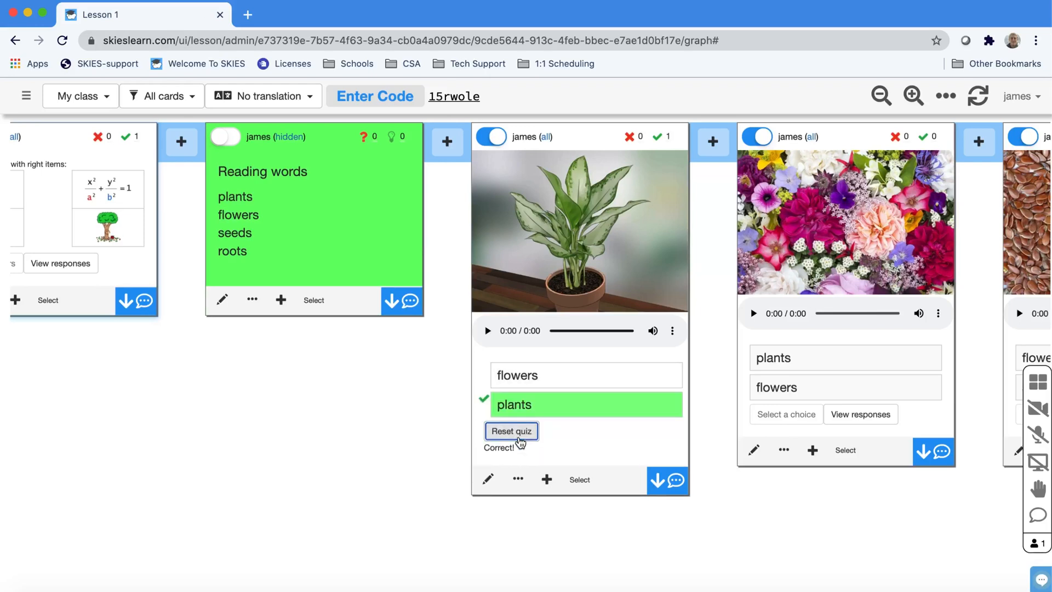
# On the flowers picture card, choose "plants" as a deliberately wrong answer, play the audio and submit it.
pyautogui.hscroll(5, 519, 441)
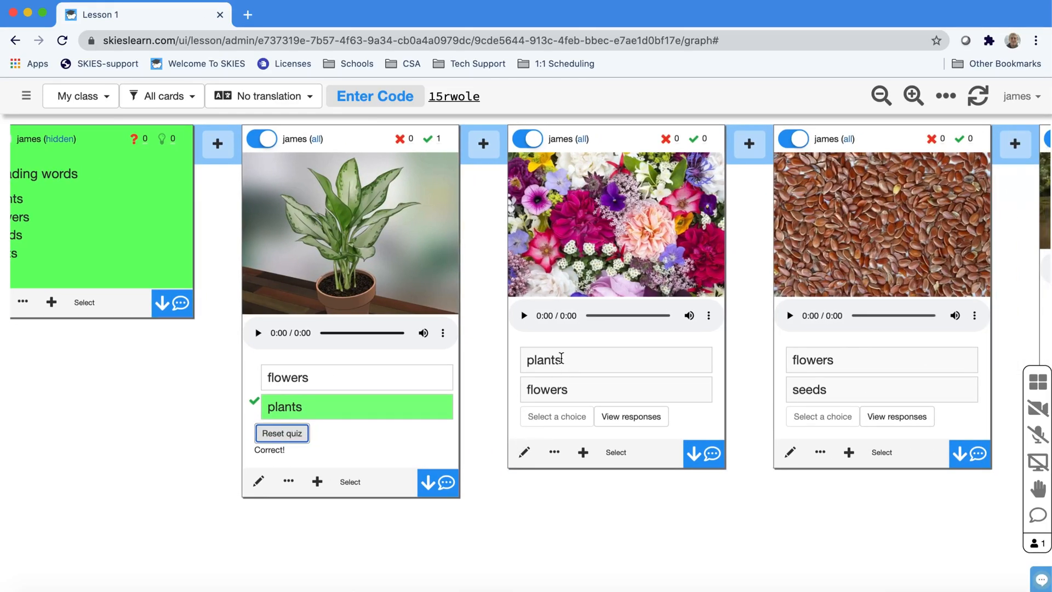
pyautogui.click(594, 392)
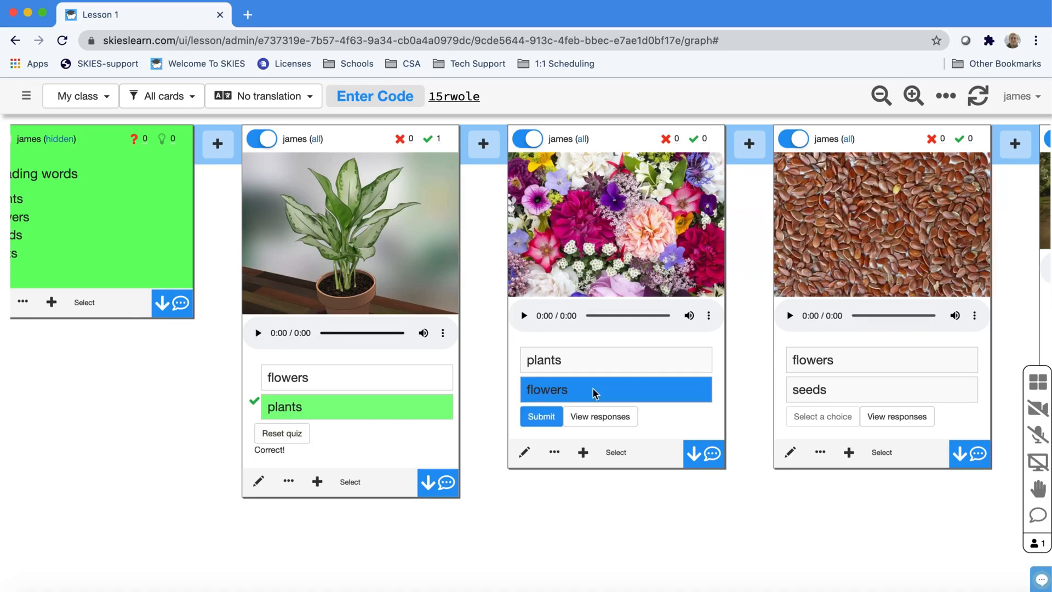
pyautogui.click(595, 392)
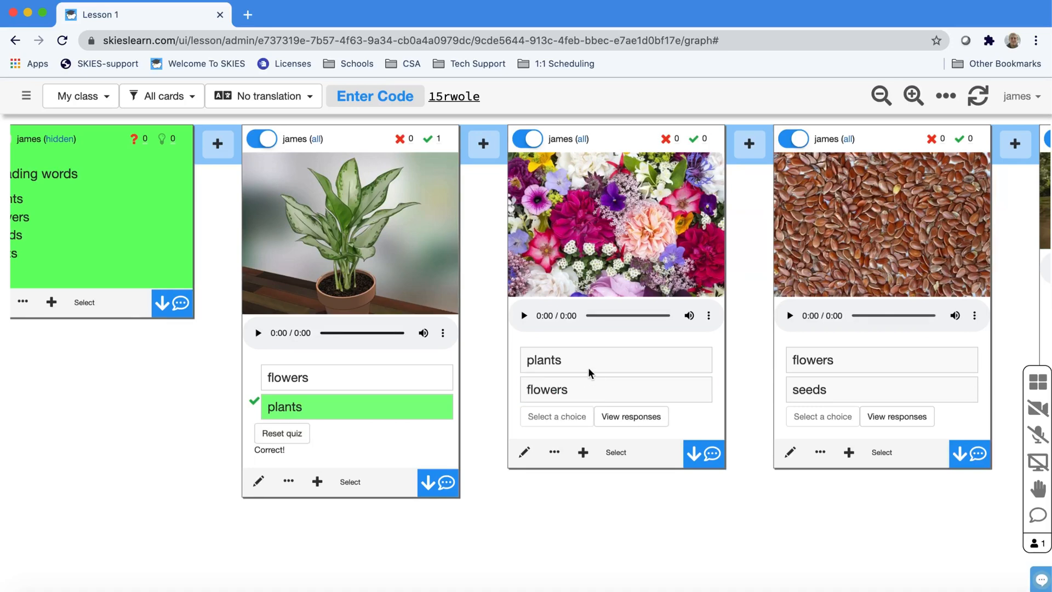
pyautogui.click(589, 372)
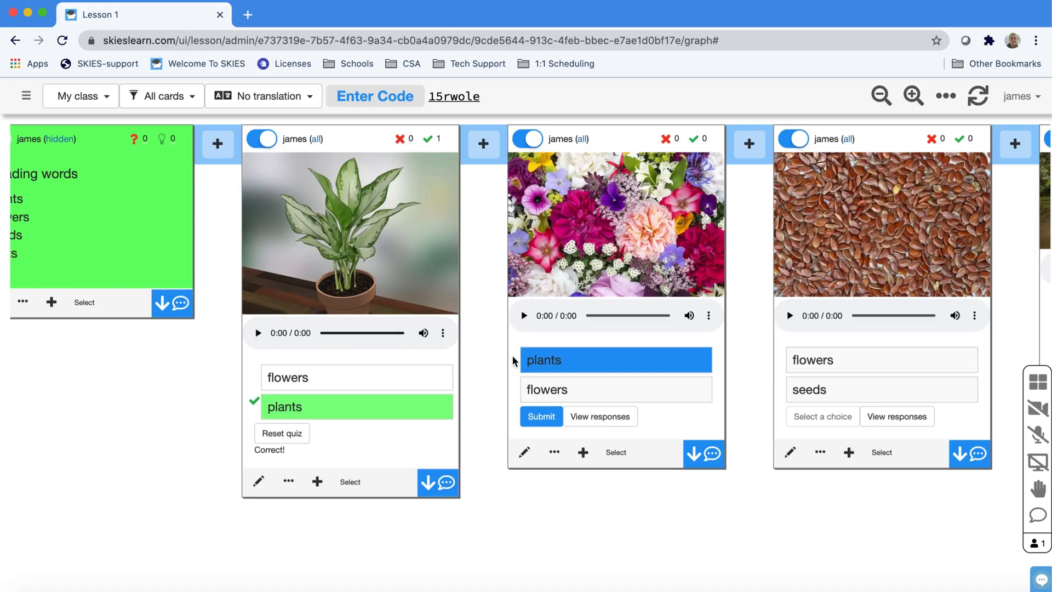
pyautogui.click(524, 316)
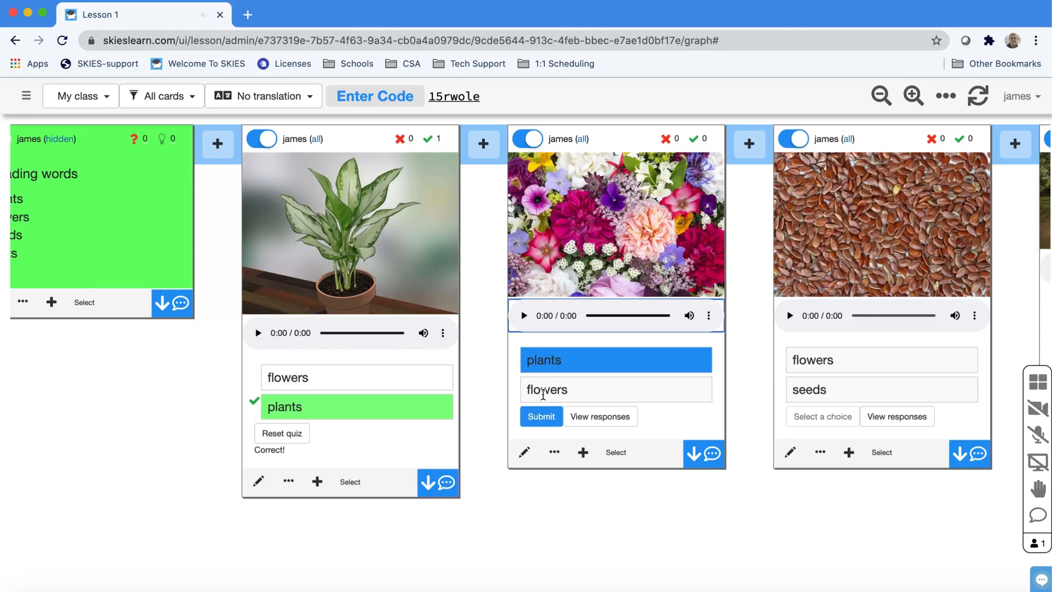
pyautogui.click(540, 417)
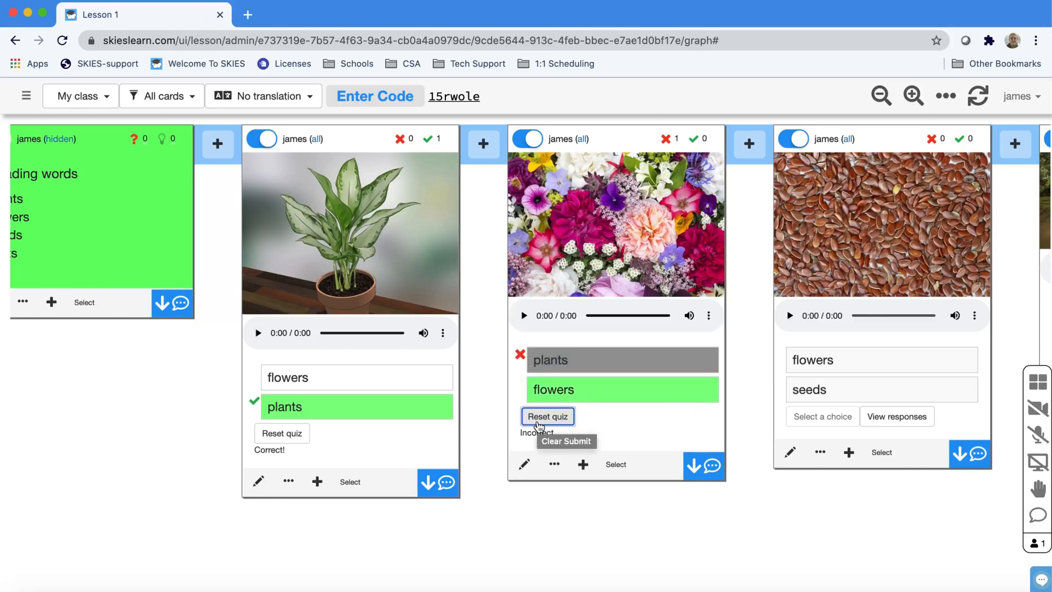
# Open the seeds picture card for editing and run an image search for "variety seeds big and small".
pyautogui.hscroll(7, 537, 422)
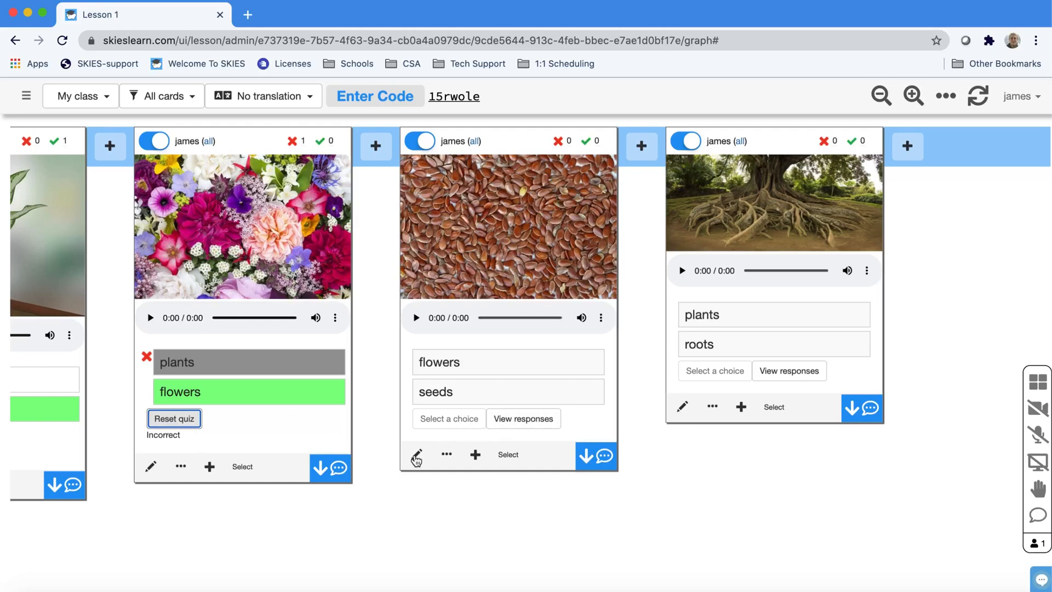
pyautogui.click(416, 458)
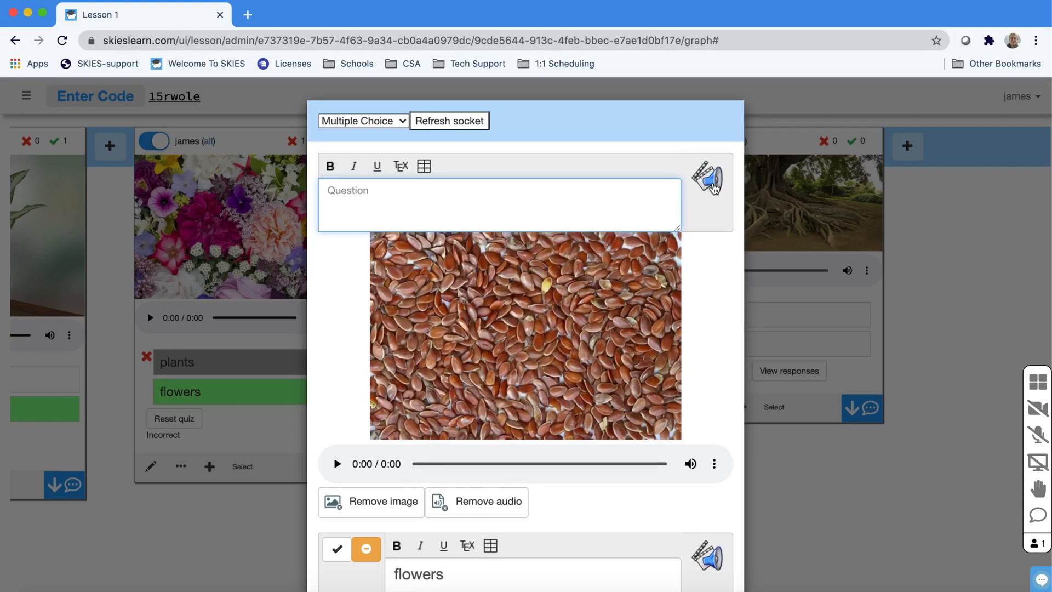
pyautogui.click(713, 185)
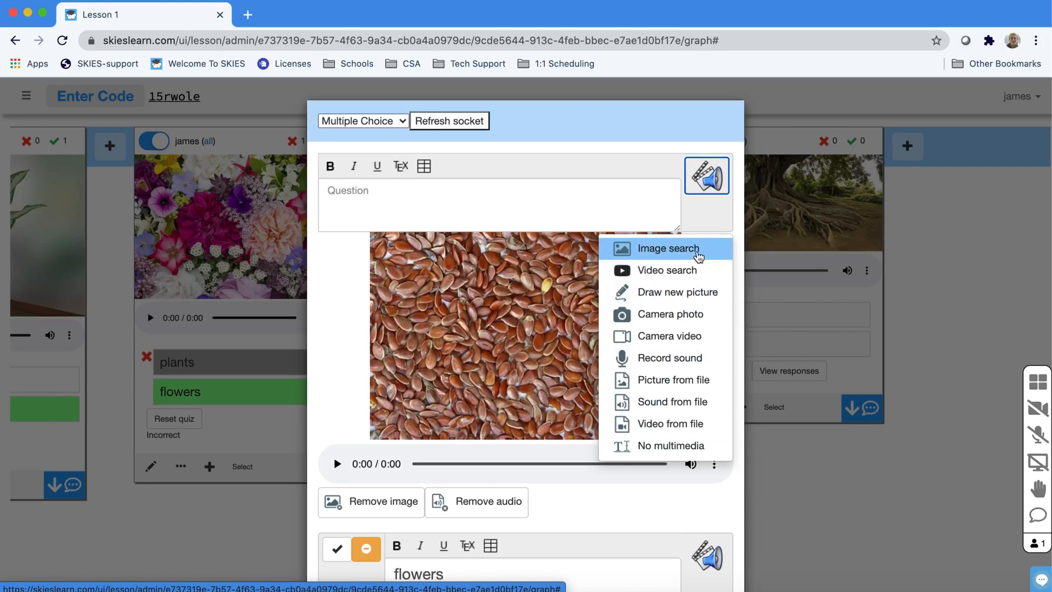
pyautogui.click(698, 251)
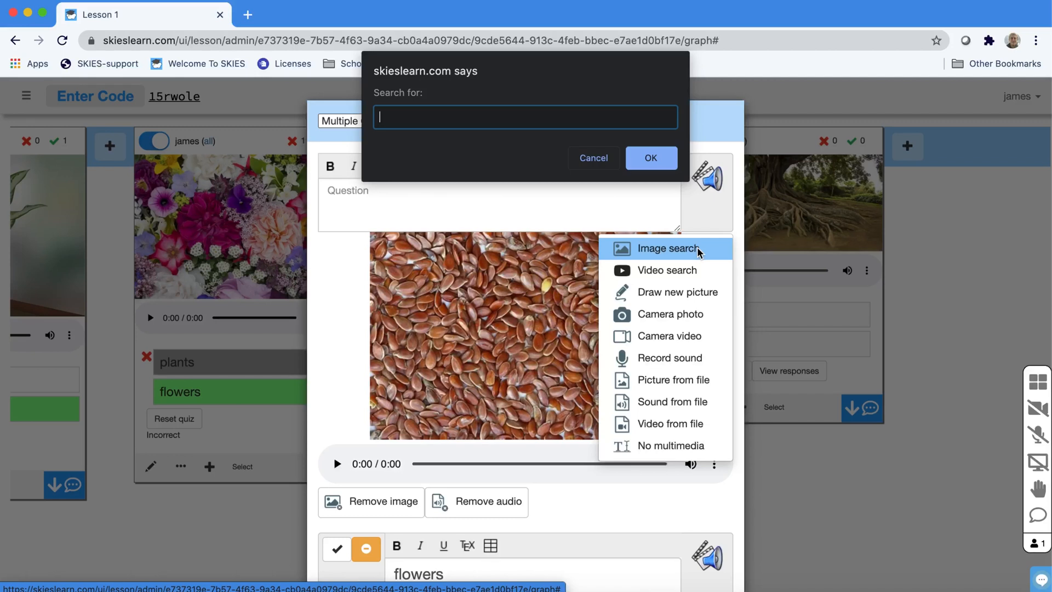
pyautogui.write('variety seeds big and small')
pyautogui.press('Return')
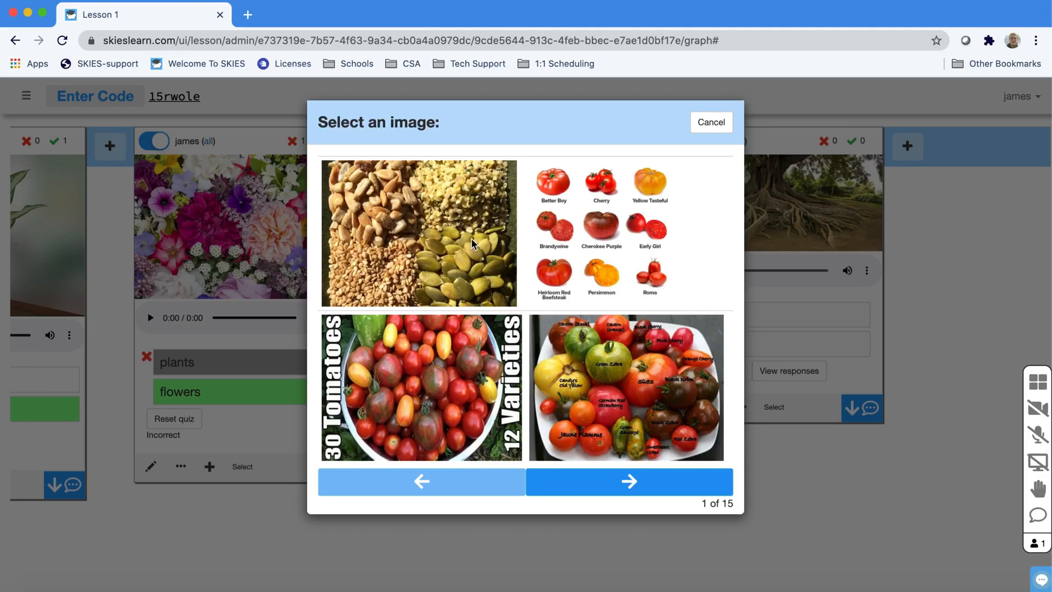
# Browse the image results, replace the question picture with the one showing four kinds of seeds, and save the card.
pyautogui.click(606, 491)
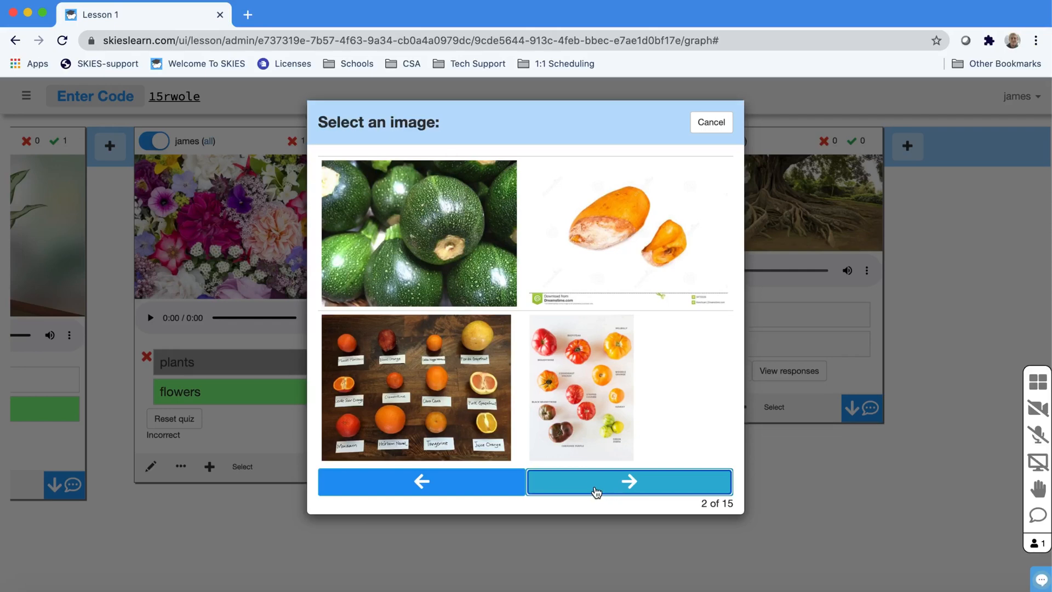
pyautogui.click(481, 480)
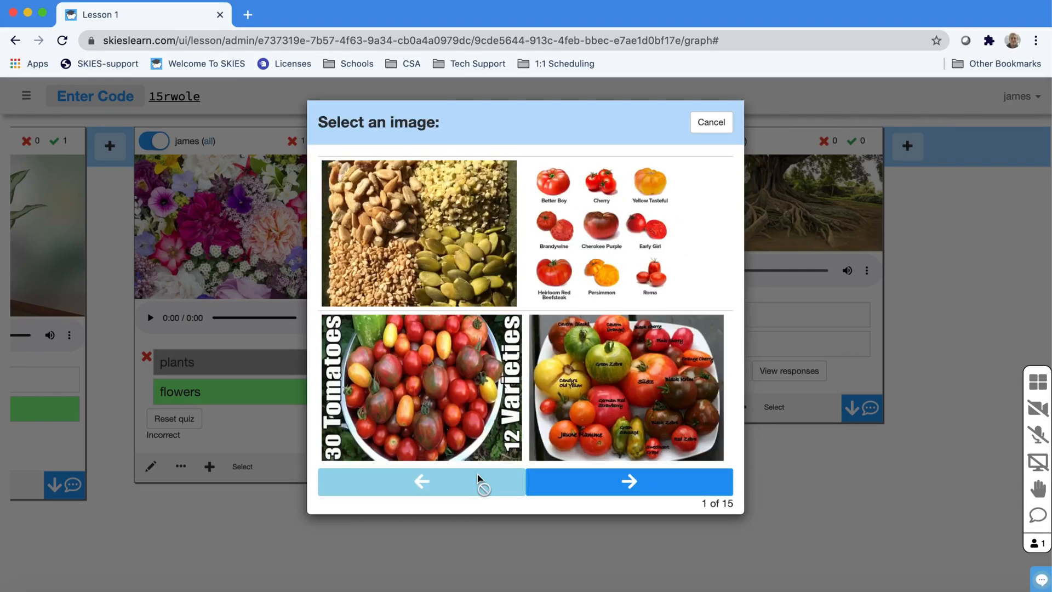
pyautogui.click(430, 285)
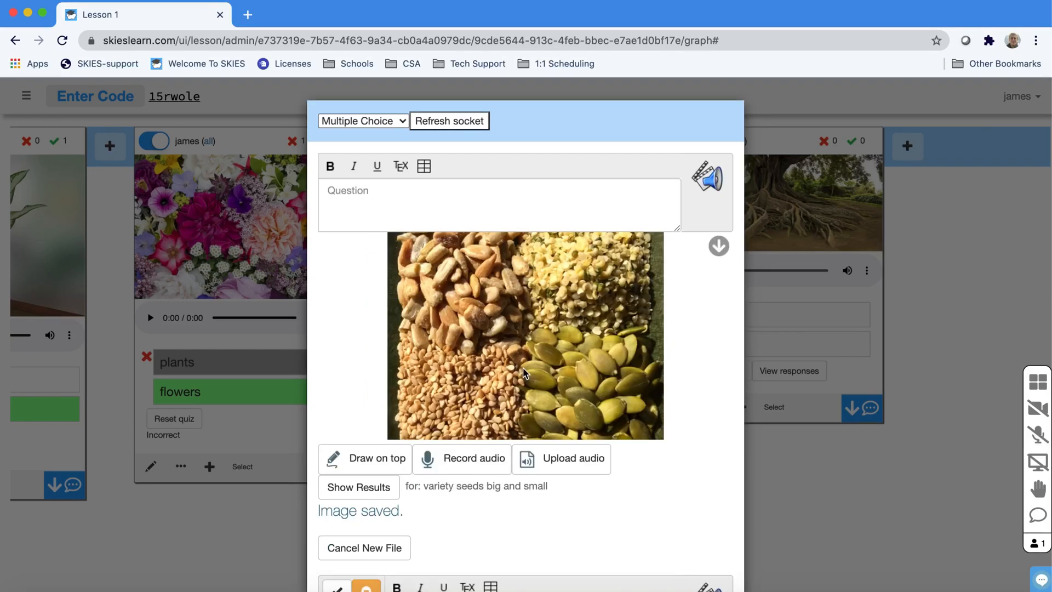
pyautogui.scroll(-3, 523, 373)
pyautogui.scroll(-5, 522, 370)
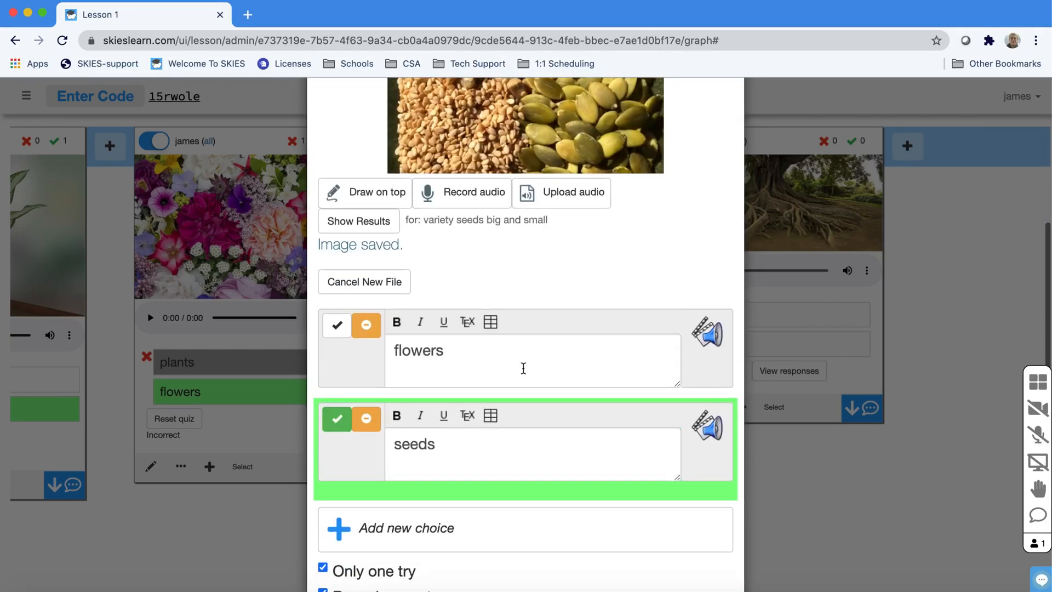
pyautogui.click(512, 555)
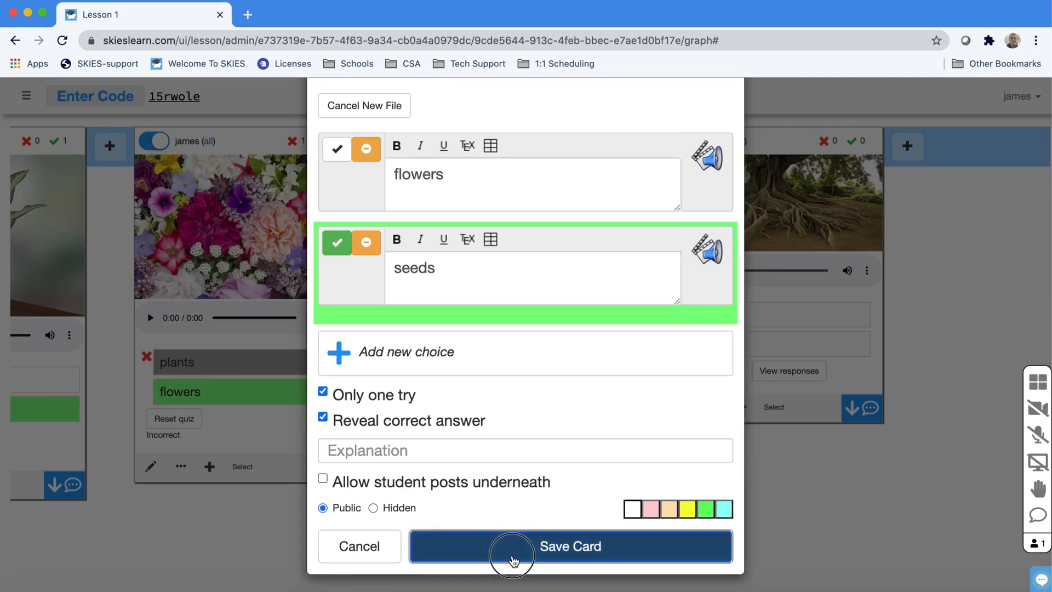